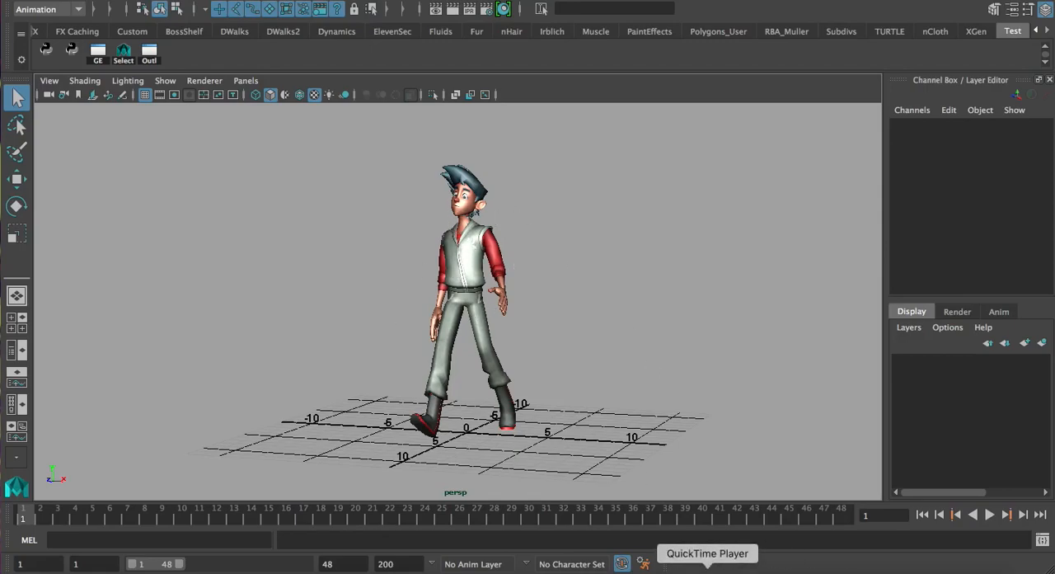
# Switch to QuickTime Player to play the walk reference D.mov, and close the movie after viewing it
pyautogui.click(709, 569)
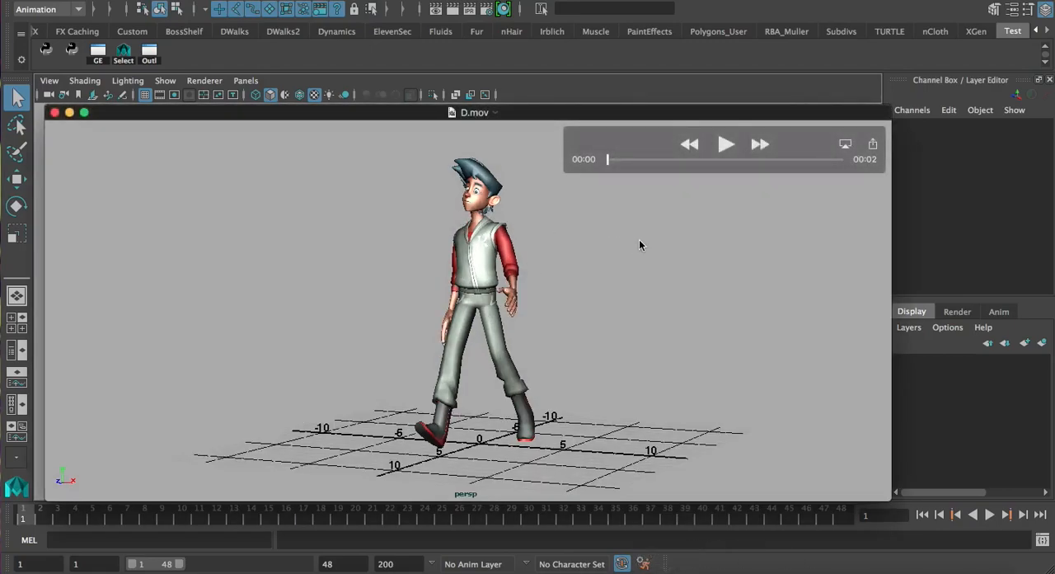
pyautogui.press('space')
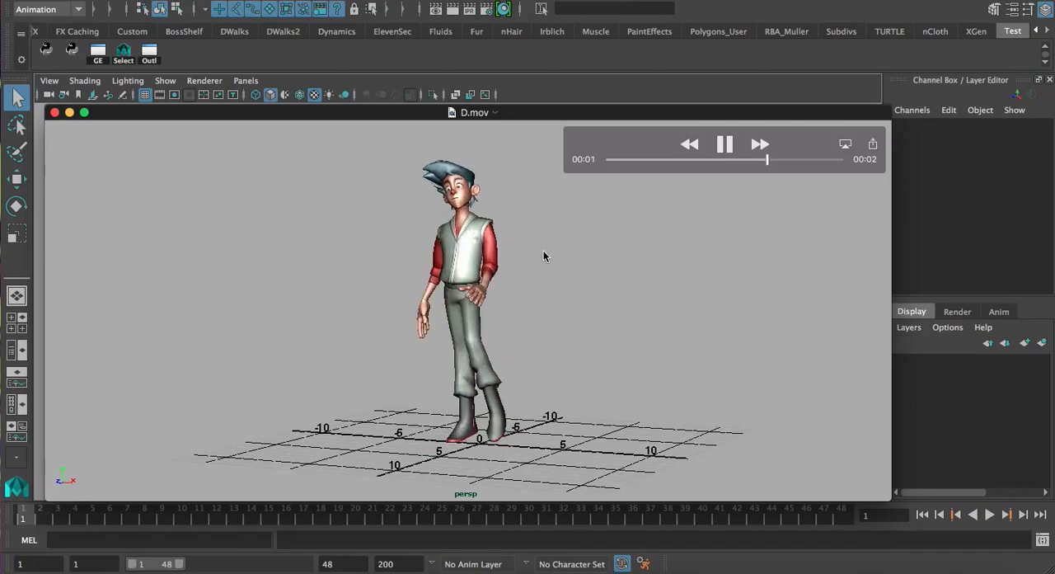
pyautogui.press('space')
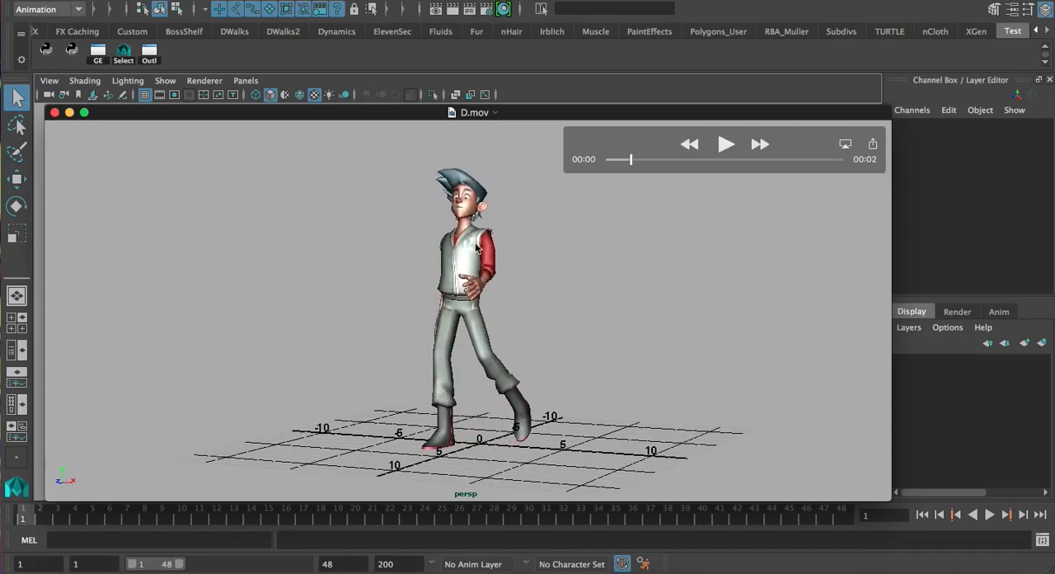
pyautogui.click(54, 113)
# Show NURBS curves in the perspective view to display the character's rig controls
pyautogui.click(164, 80)
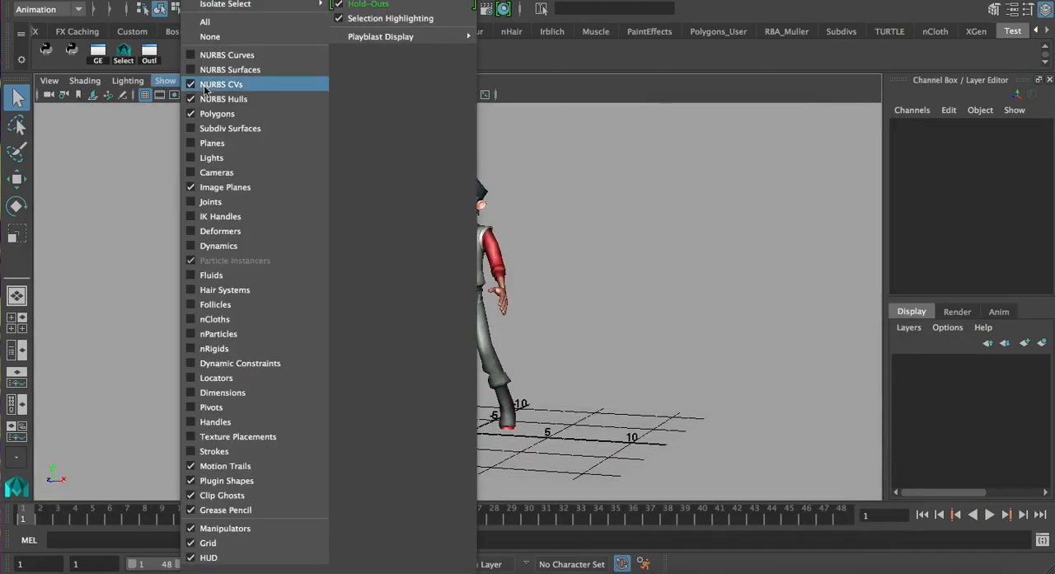
pyautogui.click(239, 50)
pyautogui.keyDown('alt'); pyautogui.moveTo(554, 236); pyautogui.dragTo(581, 240, button='middle'); pyautogui.keyUp('alt')
pyautogui.keyDown('alt'); pyautogui.moveTo(582, 240); pyautogui.dragTo(639, 237); pyautogui.keyUp('alt')
pyautogui.scroll(5, 419, 314)
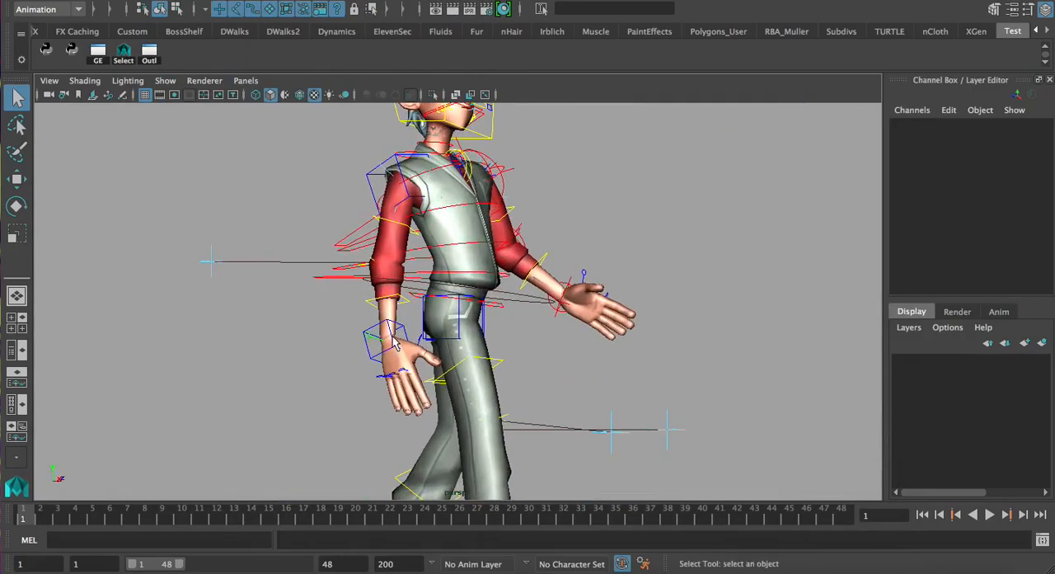
# Try repositioning the character's right arm IK control with the Move tool
pyautogui.click(394, 342)
pyautogui.moveTo(392, 312)
pyautogui.keyDown('alt'); pyautogui.mouseDown()
pyautogui.moveTo(407, 318)
pyautogui.moveTo(413, 305)
pyautogui.mouseUp(); pyautogui.keyUp('alt')
pyautogui.press('w')
pyautogui.moveTo(379, 301); pyautogui.dragTo(413, 206, button='middle')
pyautogui.keyDown('alt'); pyautogui.moveTo(567, 238); pyautogui.dragTo(428, 238); pyautogui.keyUp('alt')
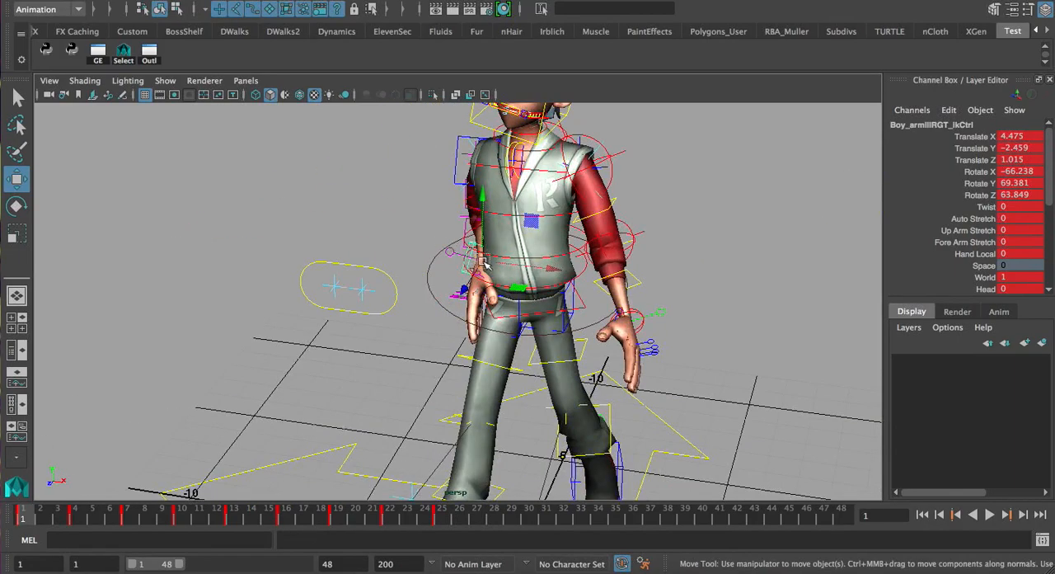
pyautogui.keyDown('alt'); pyautogui.moveTo(532, 282); pyautogui.dragTo(672, 316); pyautogui.keyUp('alt')
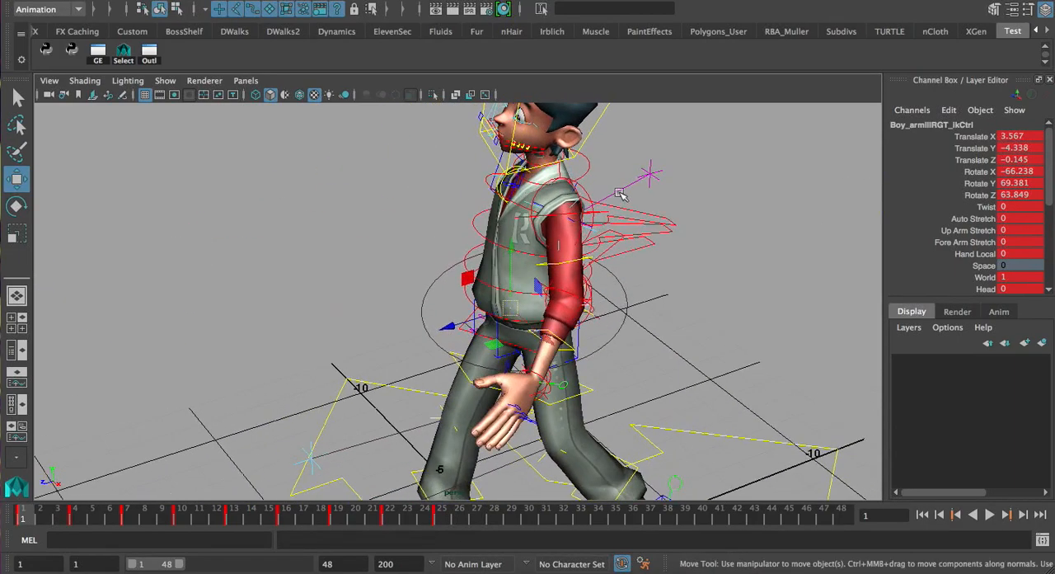
# Try rotating other body controls on the rig and undo each rotation
pyautogui.keyDown('alt'); pyautogui.moveTo(678, 171); pyautogui.dragTo(442, 168); pyautogui.keyUp('alt')
pyautogui.click(573, 212)
pyautogui.press('e')
pyautogui.hotkey('ctrl', 'z')
pyautogui.press('w')
pyautogui.click(512, 329)
pyautogui.press('e')
pyautogui.moveTo(496, 323); pyautogui.dragTo(459, 338)
pyautogui.hotkey('ctrl', 'z')
# Try rotating the lowest spine control to about -31, -30 and 33 degrees in X, Y and Z, and undo it
pyautogui.press('q')
pyautogui.keyDown('alt'); pyautogui.moveTo(383, 302); pyautogui.dragTo(504, 287); pyautogui.keyUp('alt')
pyautogui.keyDown('alt'); pyautogui.moveTo(504, 288); pyautogui.dragTo(421, 366, button='middle'); pyautogui.keyUp('alt')
pyautogui.click(444, 356)
pyautogui.keyDown('alt'); pyautogui.moveTo(444, 356); pyautogui.dragTo(500, 275); pyautogui.keyUp('alt')
pyautogui.press('e')
pyautogui.moveTo(459, 307)
pyautogui.mouseDown()
pyautogui.moveTo(446, 306)
pyautogui.moveTo(454, 311)
pyautogui.mouseUp()
pyautogui.keyDown('alt'); pyautogui.moveTo(485, 325); pyautogui.dragTo(459, 268); pyautogui.keyUp('alt')
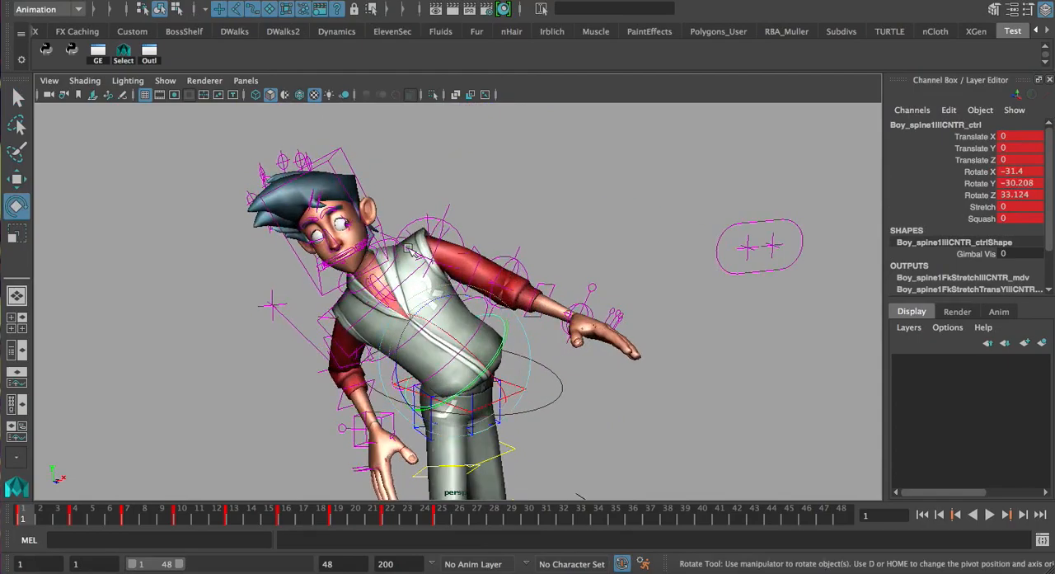
pyautogui.keyDown('alt'); pyautogui.moveTo(444, 362); pyautogui.dragTo(393, 360); pyautogui.keyUp('alt')
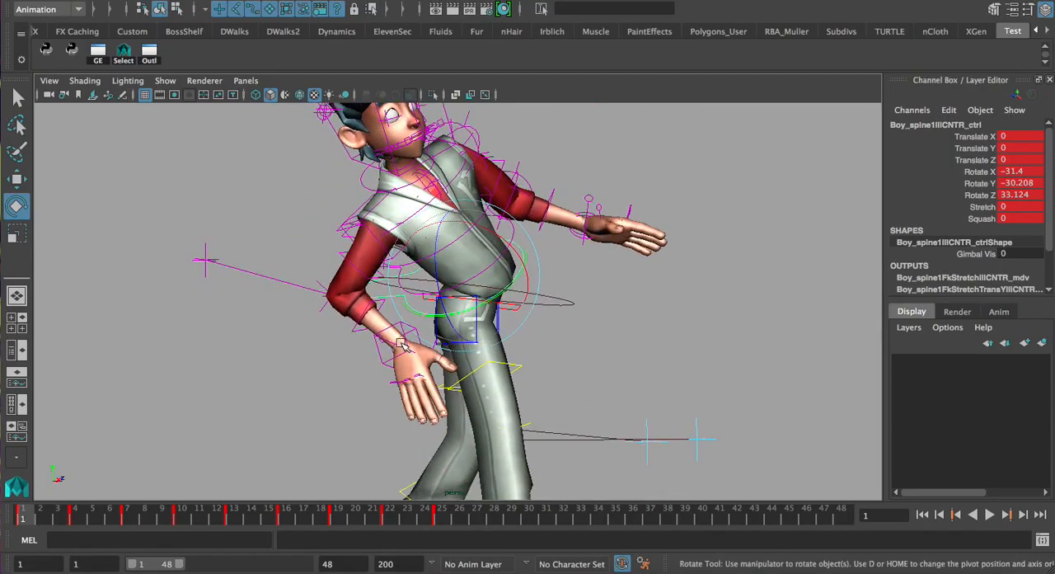
pyautogui.keyDown('alt'); pyautogui.moveTo(484, 330); pyautogui.dragTo(446, 188); pyautogui.keyUp('alt')
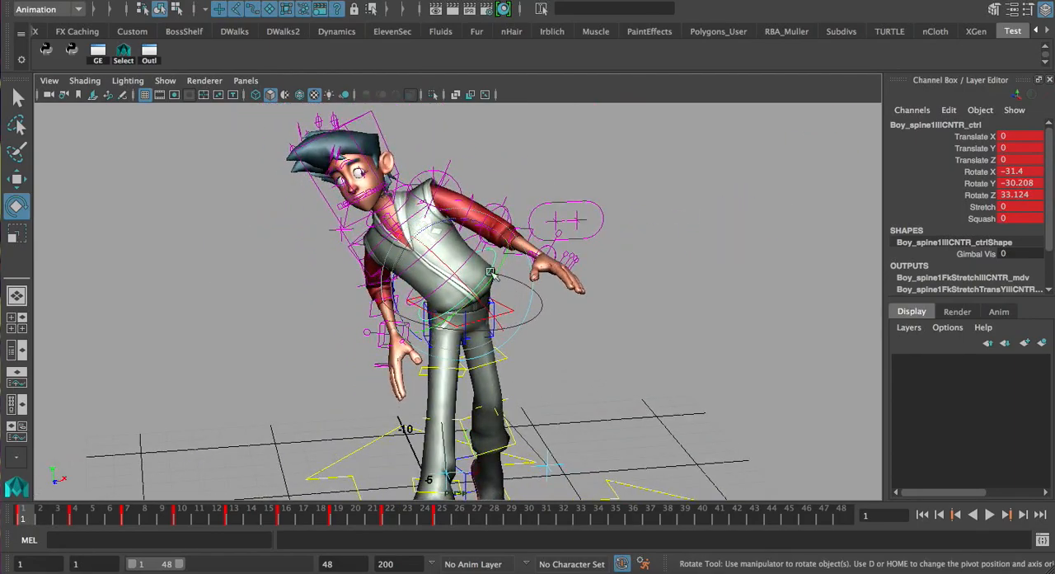
pyautogui.hotkey('ctrl', 'z')
# Examine the character's frame 1 walk pose and upper-body controls from the side and the front
pyautogui.keyDown('alt'); pyautogui.moveTo(464, 316); pyautogui.dragTo(478, 215); pyautogui.keyUp('alt')
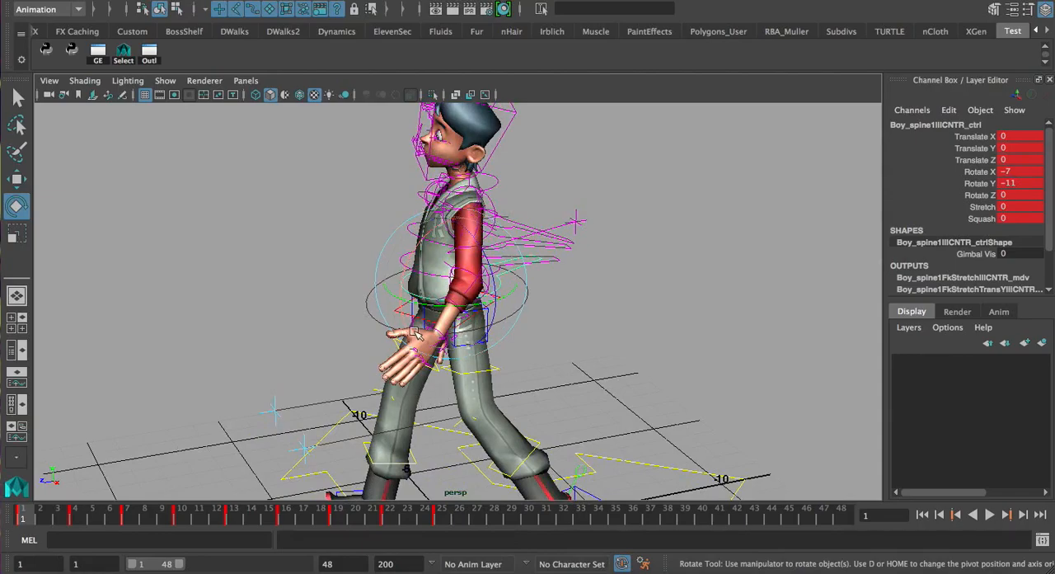
pyautogui.keyDown('alt'); pyautogui.moveTo(367, 311); pyautogui.dragTo(469, 302); pyautogui.keyUp('alt')
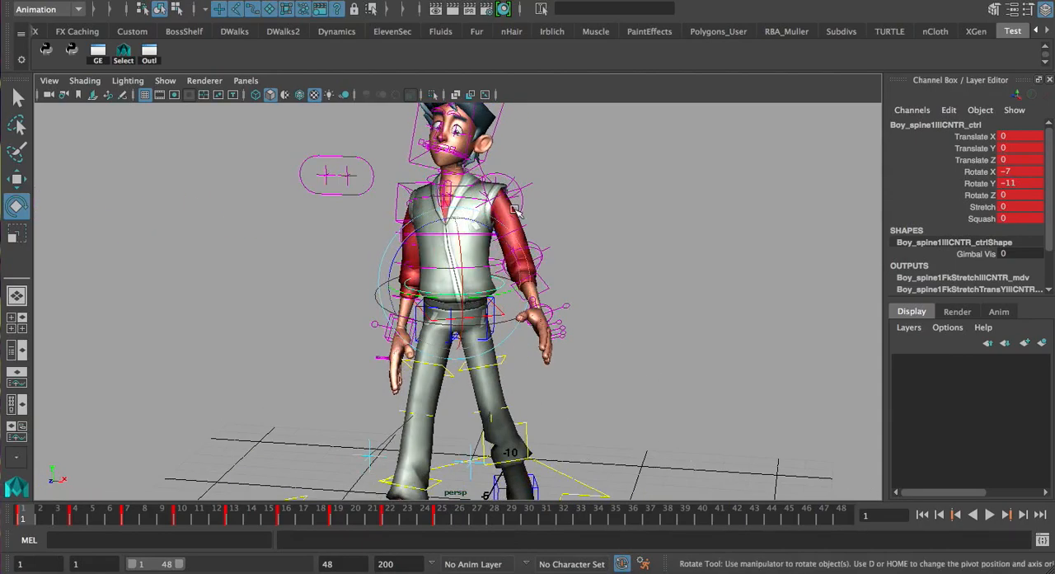
pyautogui.keyDown('alt'); pyautogui.moveTo(497, 209); pyautogui.dragTo(519, 198); pyautogui.keyUp('alt')
pyautogui.click(547, 193)
pyautogui.keyDown('alt'); pyautogui.moveTo(574, 221); pyautogui.dragTo(504, 224); pyautogui.keyUp('alt')
pyautogui.keyDown('alt'); pyautogui.moveTo(504, 224); pyautogui.dragTo(433, 299, button='right'); pyautogui.keyUp('alt')
pyautogui.keyDown('alt'); pyautogui.moveTo(627, 272); pyautogui.dragTo(576, 262); pyautogui.keyUp('alt')
pyautogui.keyDown('alt'); pyautogui.moveTo(394, 302); pyautogui.dragTo(446, 288, button='right'); pyautogui.keyUp('alt')
pyautogui.keyDown('alt'); pyautogui.moveTo(445, 289); pyautogui.dragTo(404, 371, button='middle'); pyautogui.keyUp('alt')
pyautogui.keyDown('alt'); pyautogui.moveTo(383, 363); pyautogui.dragTo(421, 350, button='right'); pyautogui.keyUp('alt')
pyautogui.keyDown('alt'); pyautogui.moveTo(420, 350); pyautogui.dragTo(460, 354); pyautogui.keyUp('alt')
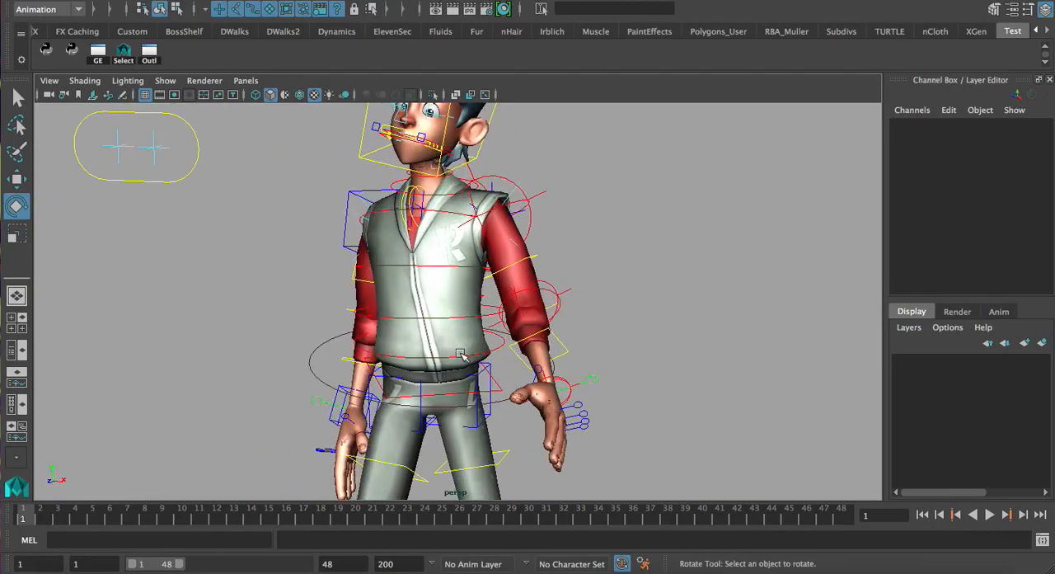
# Restrict viewport selection to curves by turning all object types off and enabling only curve selection
pyautogui.click(462, 356)
pyautogui.click(499, 348)
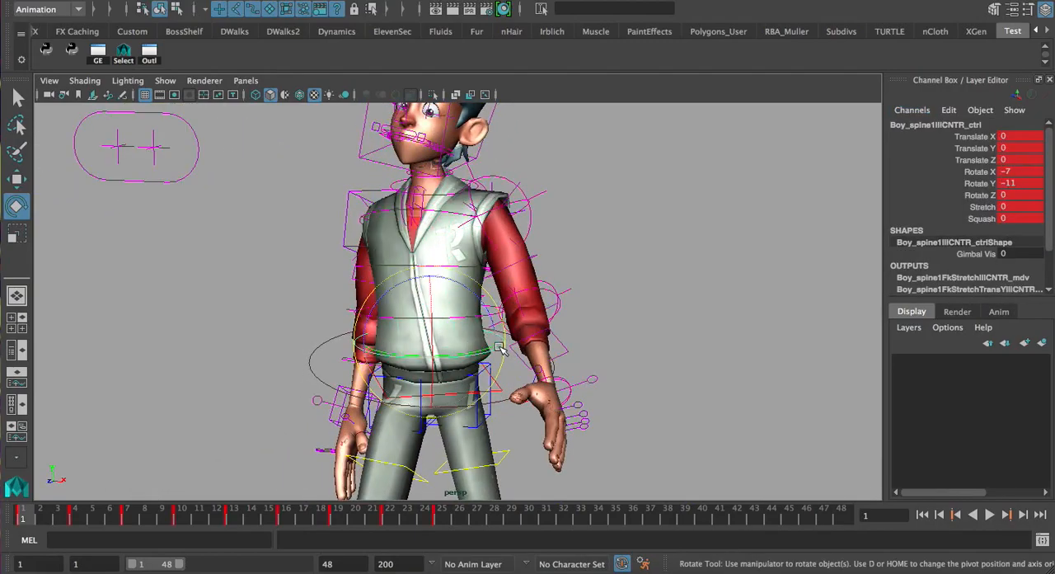
pyautogui.click(206, 13)
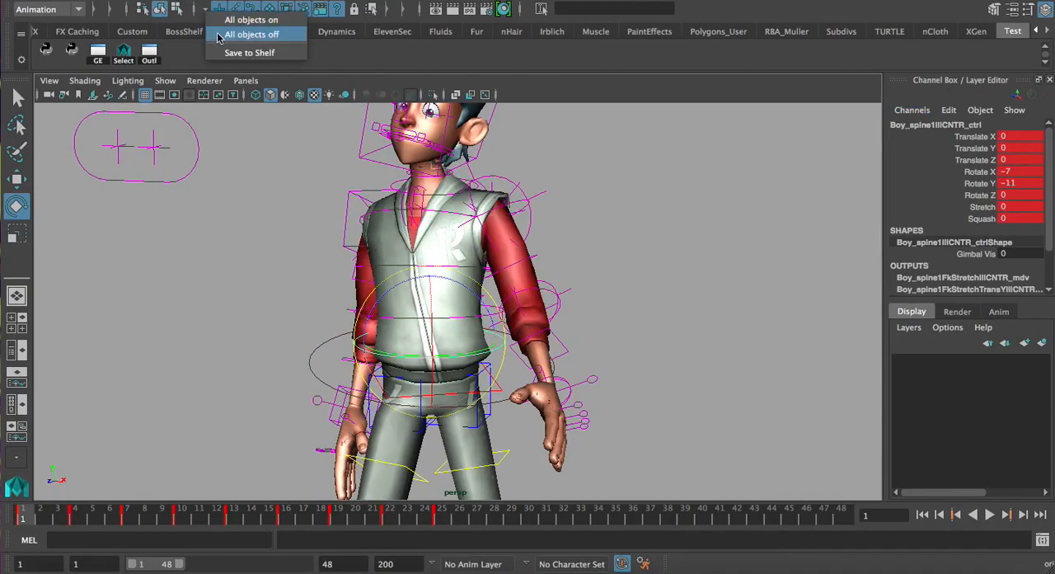
pyautogui.click(221, 36)
pyautogui.click(253, 11)
pyautogui.keyDown('alt'); pyautogui.moveTo(356, 173); pyautogui.dragTo(389, 169); pyautogui.keyUp('alt')
pyautogui.keyDown('alt'); pyautogui.moveTo(464, 375); pyautogui.dragTo(497, 344); pyautogui.keyUp('alt')
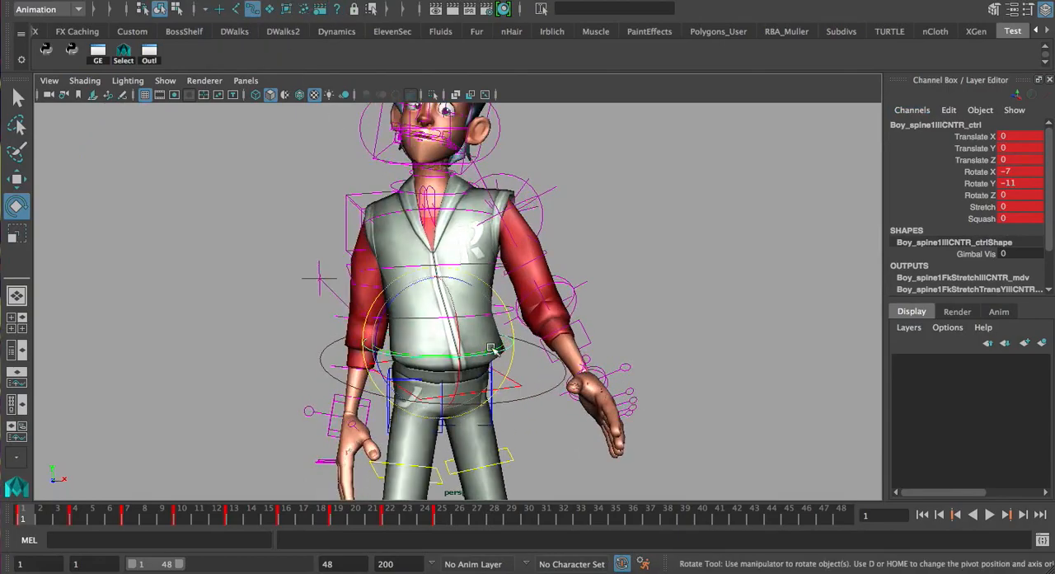
# Play the walk cycle briefly and select the third spine control on the chest
pyautogui.click(990, 515)
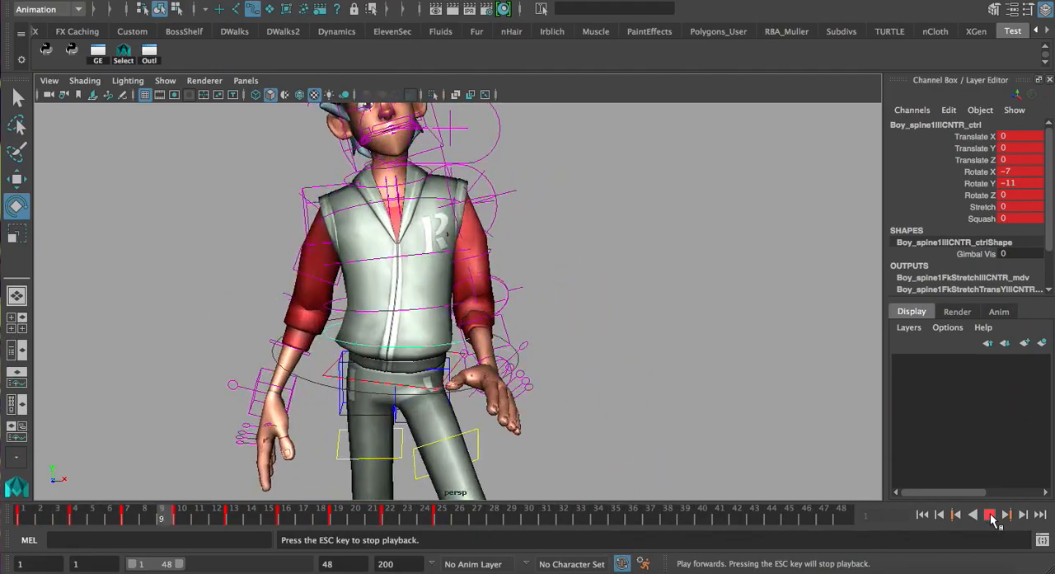
pyautogui.click(991, 517)
pyautogui.press('q')
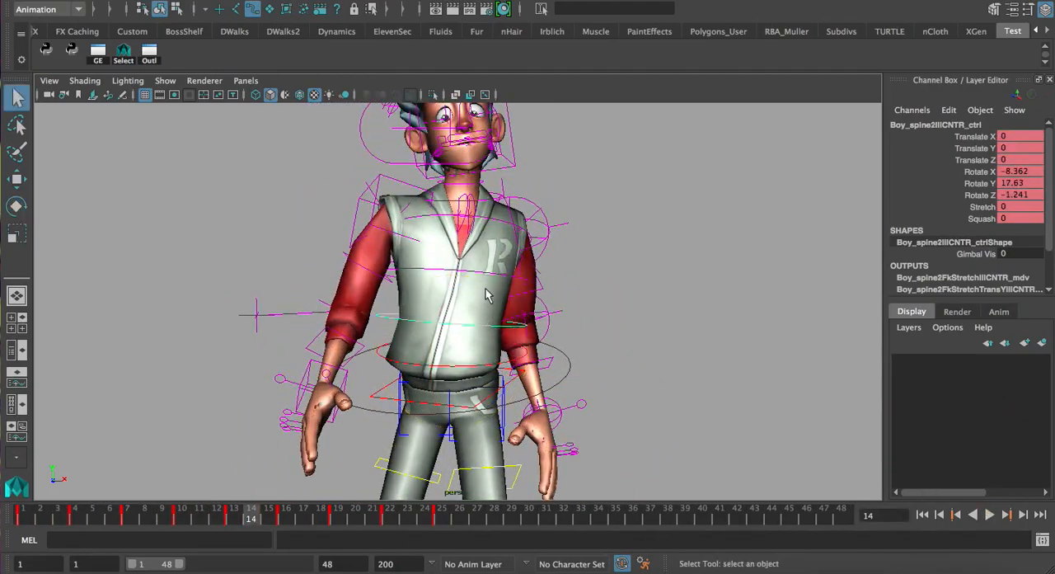
pyautogui.press('e')
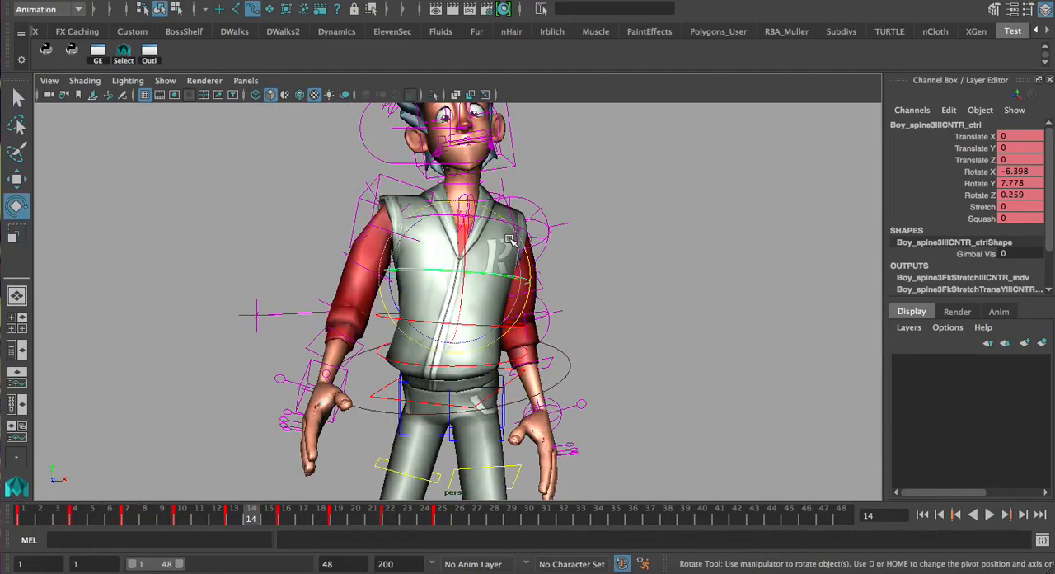
pyautogui.click(355, 263)
pyautogui.hotkey('ctrl', 'z')
# Set up a two-pane layout with a front view beside the perspective view, and maximize the framed front view
pyautogui.click(18, 353)
pyautogui.click(132, 81)
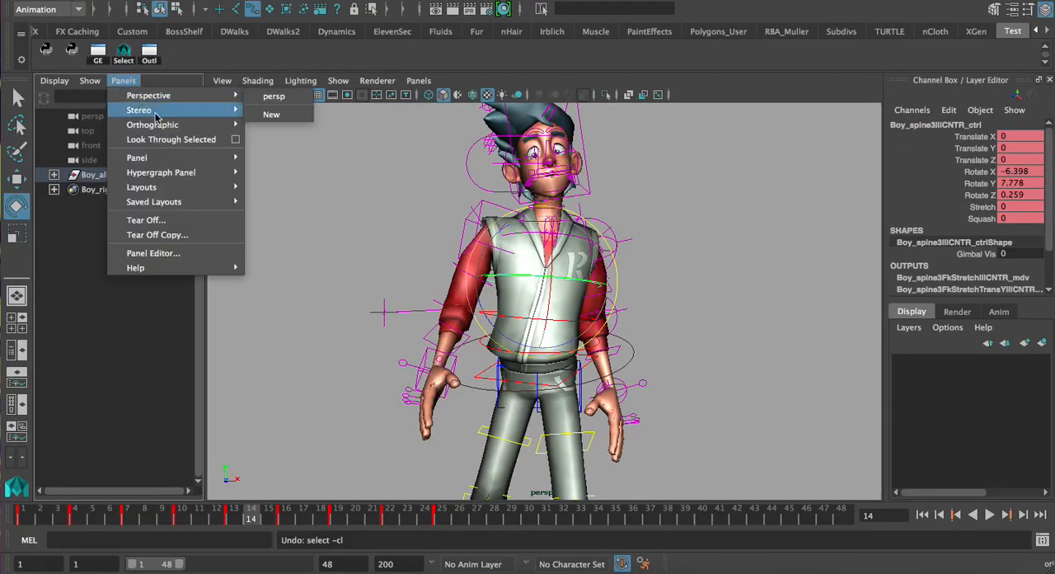
pyautogui.click(272, 125)
pyautogui.press('f')
pyautogui.press('a')
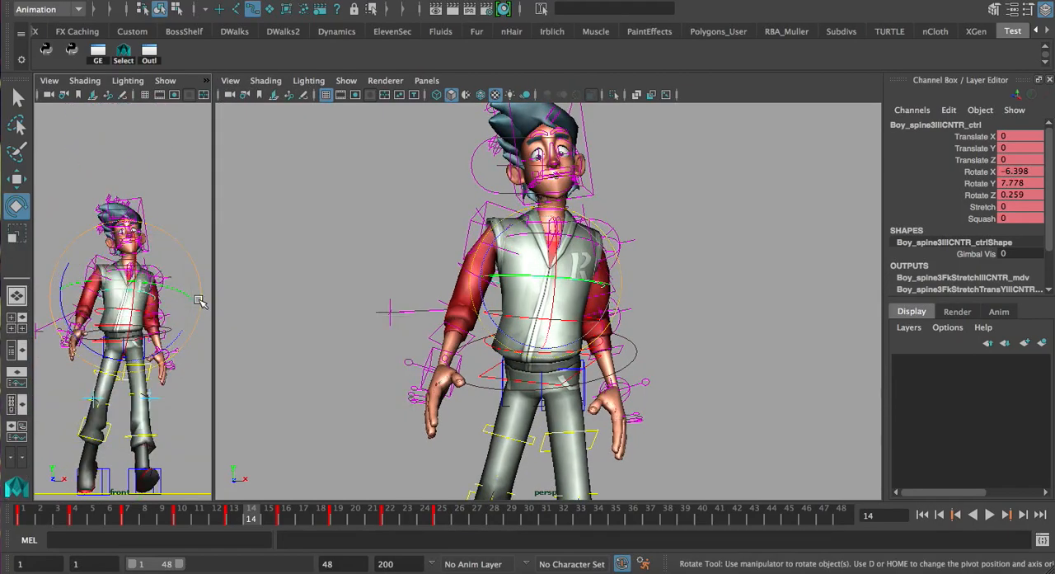
pyautogui.press('space')
# Watch the walk cycle in the front view and try tilting the third spine control sideways
pyautogui.keyDown('alt'); pyautogui.moveTo(527, 290); pyautogui.dragTo(391, 288, button='right'); pyautogui.keyUp('alt')
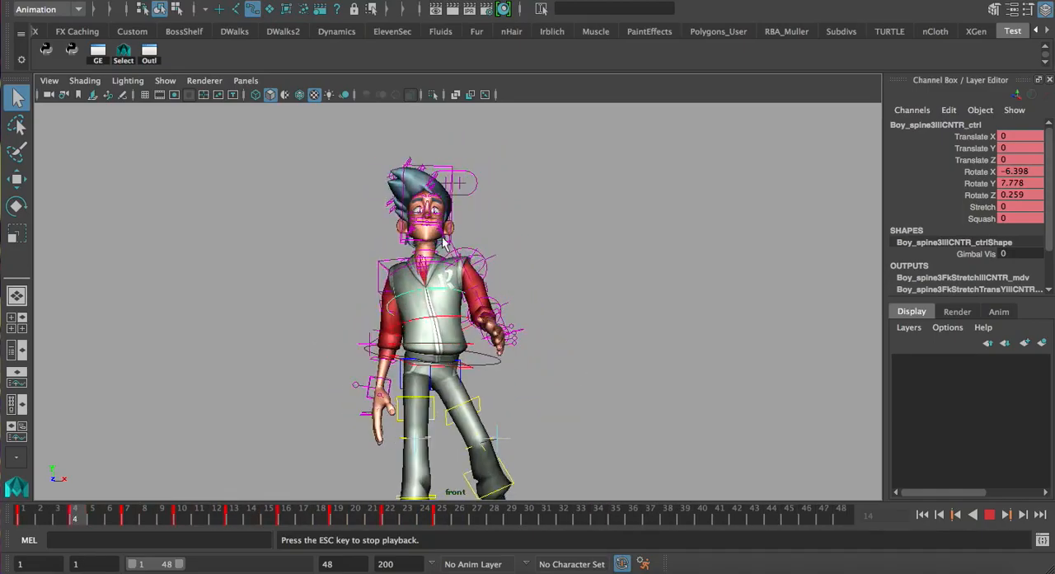
pyautogui.keyDown('alt'); pyautogui.moveTo(486, 237); pyautogui.dragTo(641, 237, button='right'); pyautogui.keyUp('alt')
pyautogui.keyDown('alt'); pyautogui.moveTo(534, 229); pyautogui.dragTo(538, 280, button='middle'); pyautogui.keyUp('alt')
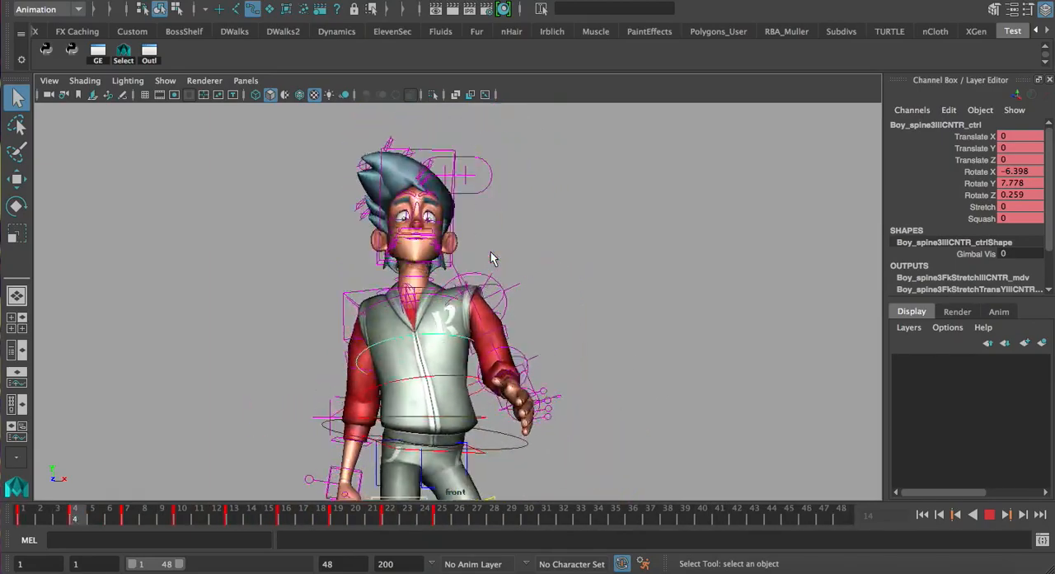
pyautogui.press('Escape')
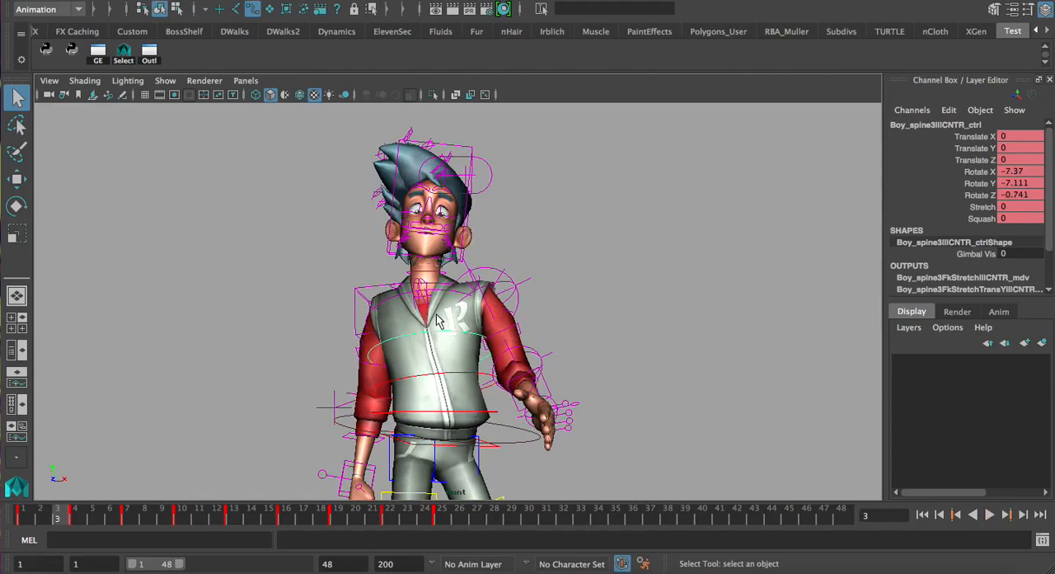
pyautogui.moveTo(492, 391)
pyautogui.mouseDown()
pyautogui.moveTo(519, 408)
pyautogui.moveTo(491, 371)
pyautogui.mouseUp()
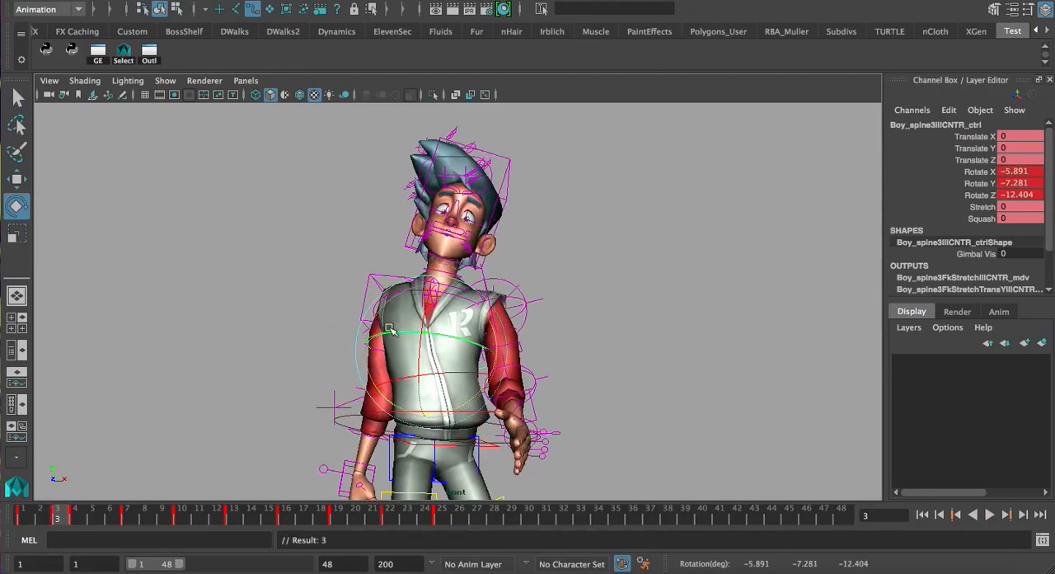
pyautogui.hotkey('ctrl', 'z')
# Select the right leg's IK control in the maximized perspective view and go to frame 1
pyautogui.press('space')
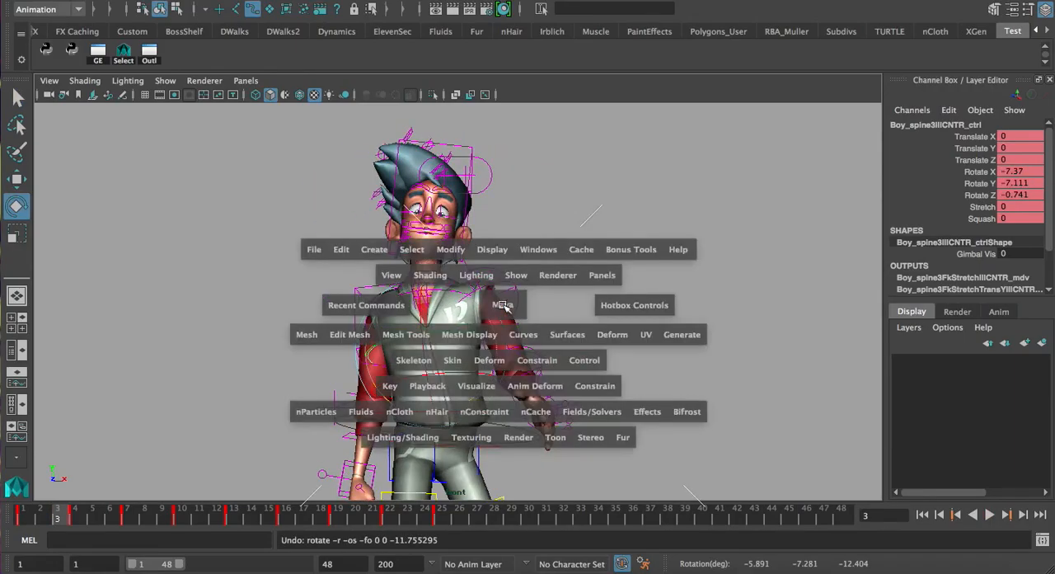
pyautogui.keyDown('alt'); pyautogui.moveTo(626, 290); pyautogui.dragTo(589, 295); pyautogui.keyUp('alt')
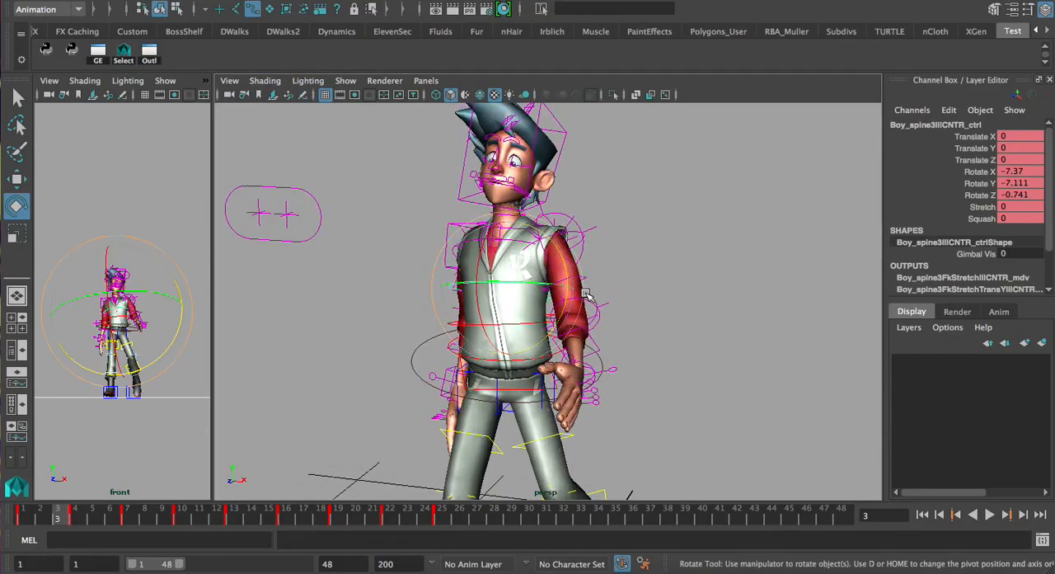
pyautogui.press('space')
pyautogui.keyDown('alt'); pyautogui.moveTo(584, 349); pyautogui.dragTo(540, 354); pyautogui.keyUp('alt')
pyautogui.click(530, 459)
pyautogui.keyDown('alt'); pyautogui.moveTo(488, 490); pyautogui.dragTo(519, 322, button='middle'); pyautogui.keyUp('alt')
pyautogui.keyDown('alt'); pyautogui.moveTo(519, 322); pyautogui.dragTo(371, 342, button='right'); pyautogui.keyUp('alt')
pyautogui.keyDown('alt'); pyautogui.moveTo(371, 343); pyautogui.dragTo(490, 354); pyautogui.keyUp('alt')
pyautogui.keyDown('alt'); pyautogui.moveTo(491, 354); pyautogui.dragTo(486, 288, button='middle'); pyautogui.keyUp('alt')
pyautogui.keyDown('alt'); pyautogui.moveTo(486, 288); pyautogui.dragTo(534, 290, button='right'); pyautogui.keyUp('alt')
pyautogui.keyDown('alt'); pyautogui.moveTo(534, 290); pyautogui.dragTo(450, 337); pyautogui.keyUp('alt')
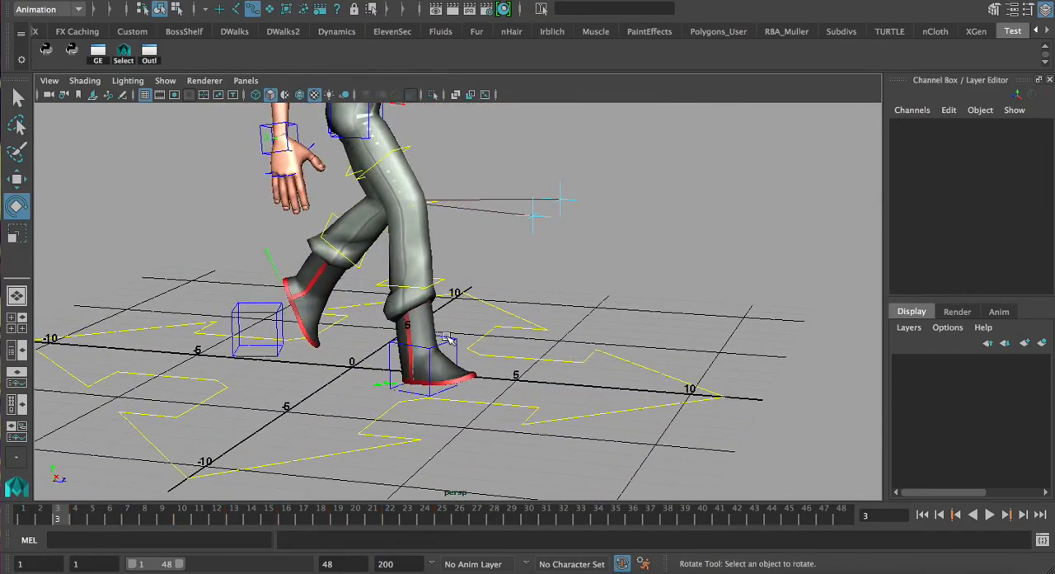
pyautogui.click(454, 343)
pyautogui.keyDown('alt'); pyautogui.moveTo(382, 347); pyautogui.dragTo(451, 374, button='middle'); pyautogui.keyUp('alt')
pyautogui.moveTo(52, 513); pyautogui.dragTo(14, 518)
# Examine the right foot's heel-contact pose on frame 1 up close from the side
pyautogui.keyDown('alt'); pyautogui.moveTo(351, 202); pyautogui.dragTo(385, 225, button='middle'); pyautogui.keyUp('alt')
pyautogui.keyDown('alt'); pyautogui.moveTo(385, 225); pyautogui.dragTo(434, 293); pyautogui.keyUp('alt')
pyautogui.keyDown('alt'); pyautogui.moveTo(429, 345); pyautogui.dragTo(483, 331); pyautogui.keyUp('alt')
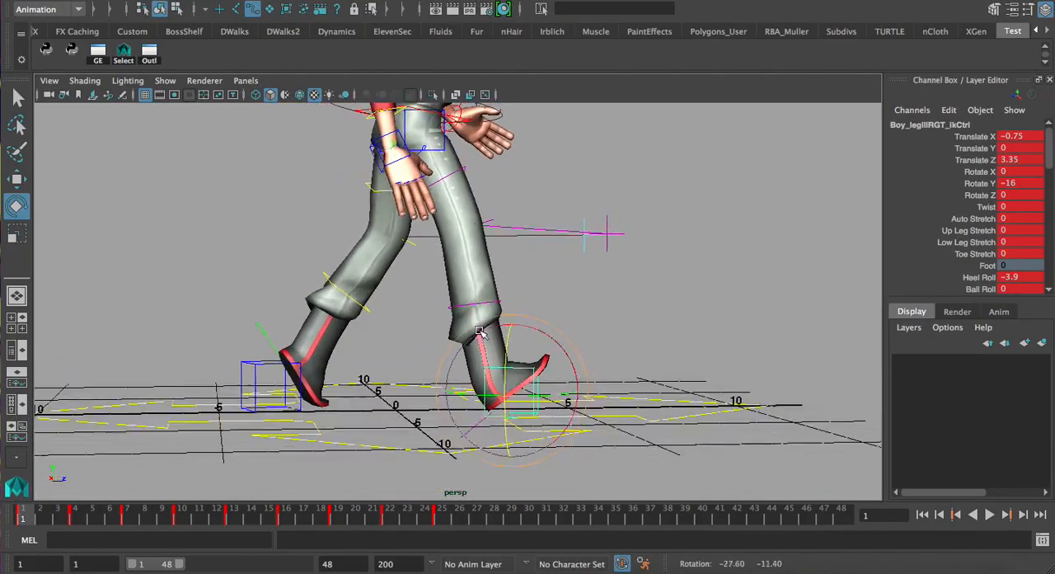
pyautogui.keyDown('alt'); pyautogui.moveTo(670, 391); pyautogui.dragTo(683, 370); pyautogui.keyUp('alt')
pyautogui.keyDown('alt'); pyautogui.moveTo(553, 369); pyautogui.dragTo(617, 376, button='right'); pyautogui.keyUp('alt')
pyautogui.keyDown('alt'); pyautogui.moveTo(617, 375); pyautogui.dragTo(589, 272, button='middle'); pyautogui.keyUp('alt')
pyautogui.keyDown('alt'); pyautogui.moveTo(590, 272); pyautogui.dragTo(614, 276); pyautogui.keyUp('alt')
pyautogui.keyDown('alt'); pyautogui.moveTo(614, 276); pyautogui.dragTo(561, 285, button='middle'); pyautogui.keyUp('alt')
pyautogui.keyDown('alt'); pyautogui.moveTo(561, 285); pyautogui.dragTo(308, 360); pyautogui.keyUp('alt')
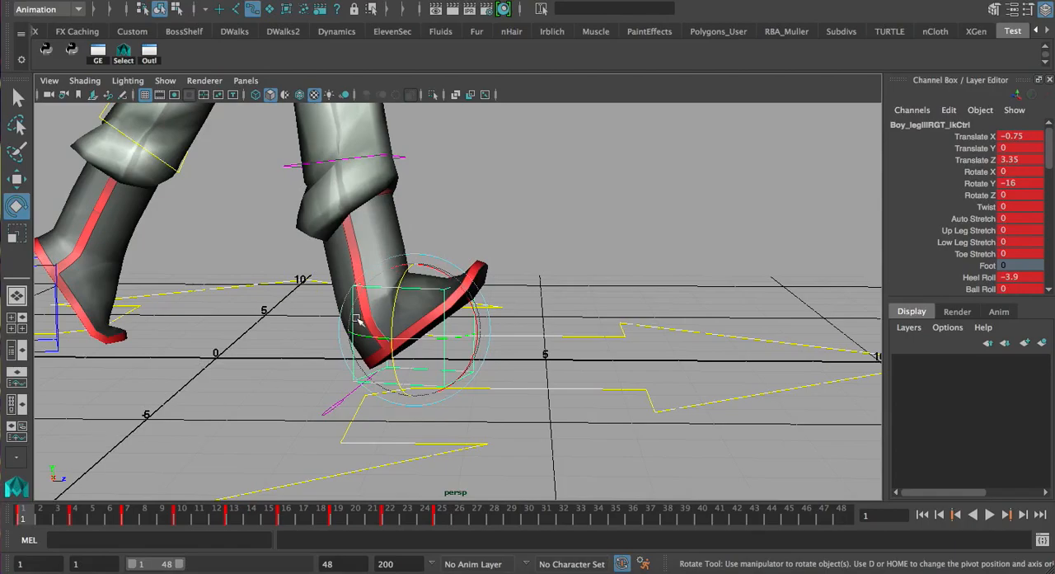
# Step through the right foot's keyframes to examine how the heel plants and the foot slides back
pyautogui.press('.')
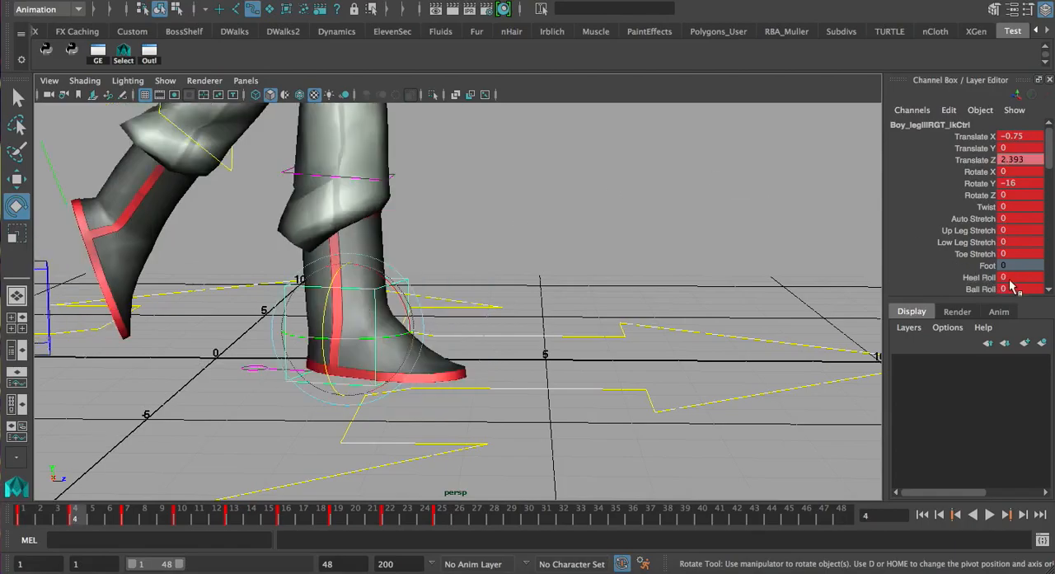
pyautogui.press('.')
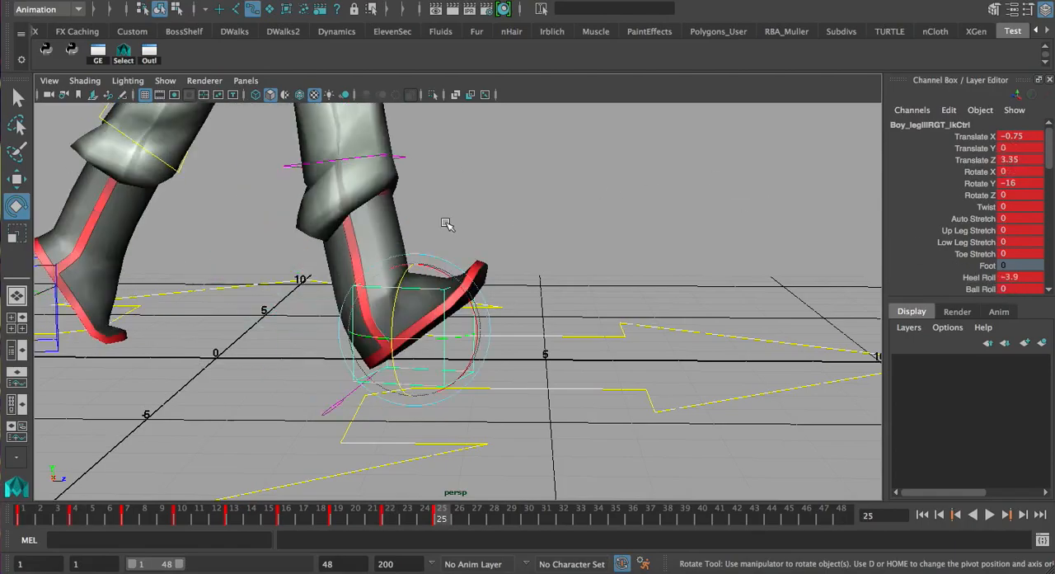
pyautogui.press('.')
pyautogui.press('.')
pyautogui.press('.')
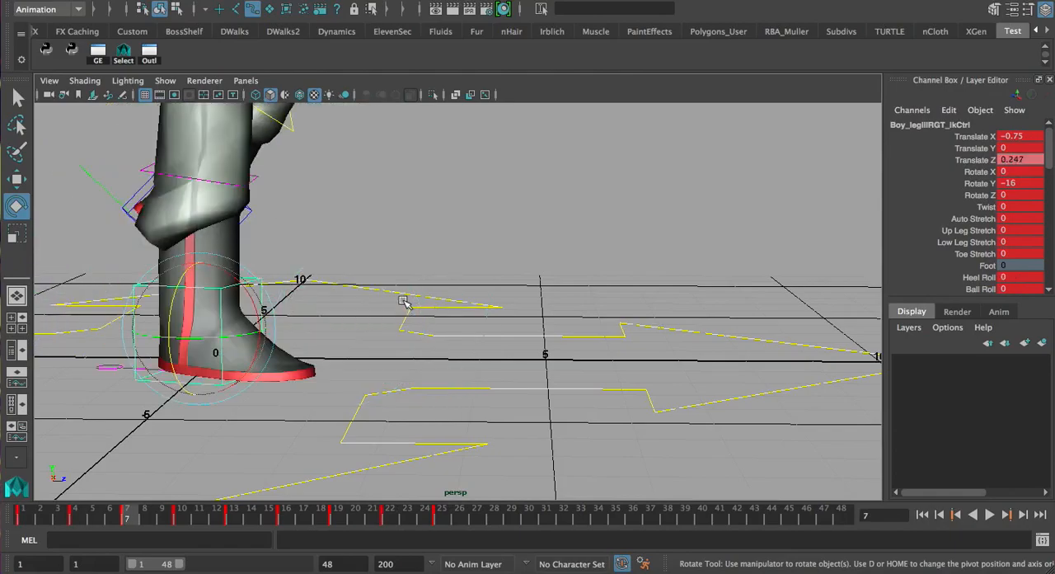
pyautogui.keyDown('alt'); pyautogui.moveTo(404, 302); pyautogui.dragTo(216, 320, button='right'); pyautogui.keyUp('alt')
pyautogui.press('.')
pyautogui.press('.')
pyautogui.press('.')
pyautogui.press('.')
pyautogui.press('.')
pyautogui.press('.')
pyautogui.press('.')
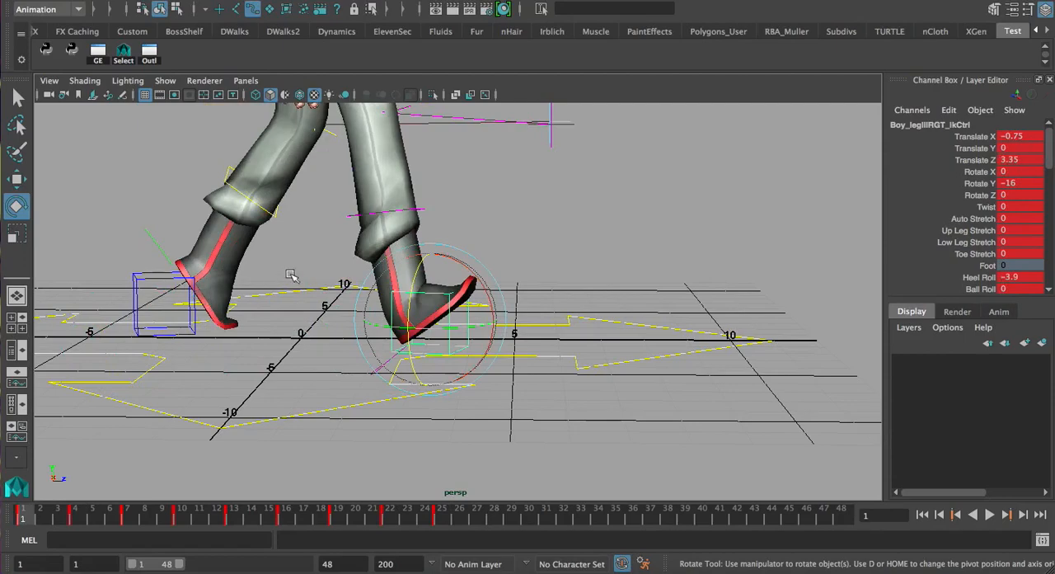
# Open the Graph Editor and frame the right leg IK control's Heel Roll curve
pyautogui.click(102, 53)
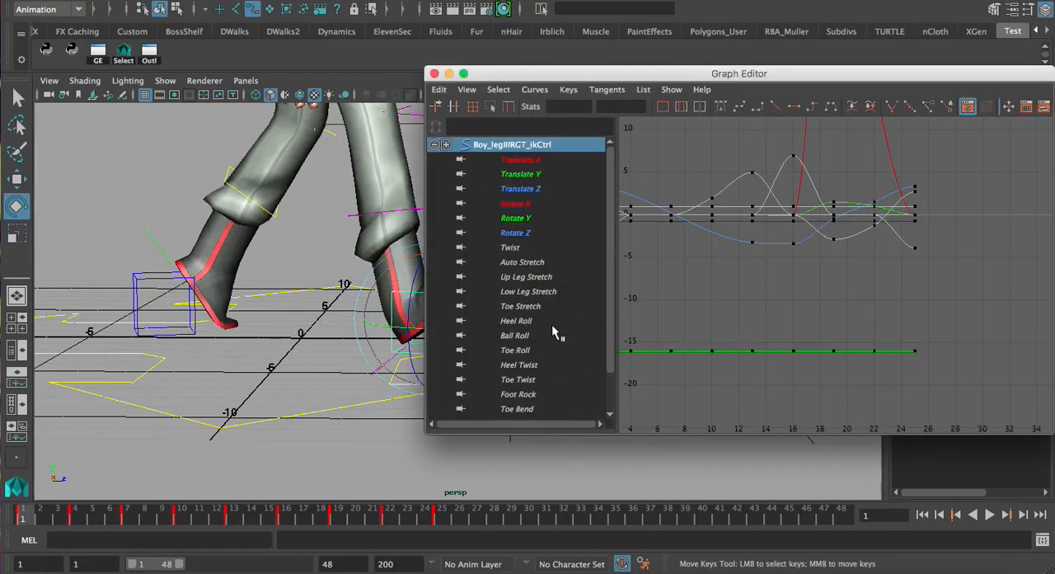
pyautogui.click(526, 324)
pyautogui.press('f')
# Try adjusting the frame 1 key on the Heel Roll curve and undo the edit
pyautogui.keyDown('alt'); pyautogui.moveTo(681, 287); pyautogui.dragTo(734, 273, button='middle'); pyautogui.keyUp('alt')
pyautogui.keyDown('alt'); pyautogui.keyDown('shift'); pyautogui.moveTo(731, 273); pyautogui.dragTo(729, 199, button='right'); pyautogui.keyUp('shift'); pyautogui.keyUp('alt')
pyautogui.keyDown('alt'); pyautogui.moveTo(706, 292); pyautogui.dragTo(872, 262, button='right'); pyautogui.keyUp('alt')
pyautogui.keyDown('alt'); pyautogui.moveTo(732, 293); pyautogui.dragTo(726, 301, button='middle'); pyautogui.keyUp('alt')
pyautogui.keyDown('alt'); pyautogui.moveTo(325, 250); pyautogui.dragTo(259, 262, button='middle'); pyautogui.keyUp('alt')
pyautogui.keyDown('shift'); pyautogui.moveTo(892, 336); pyautogui.dragTo(903, 313, button='middle'); pyautogui.keyUp('shift')
pyautogui.press('z')
pyautogui.keyDown('alt'); pyautogui.moveTo(801, 335); pyautogui.dragTo(876, 306, button='middle'); pyautogui.keyUp('alt')
pyautogui.keyDown('alt'); pyautogui.moveTo(730, 322); pyautogui.dragTo(809, 315, button='right'); pyautogui.keyUp('alt')
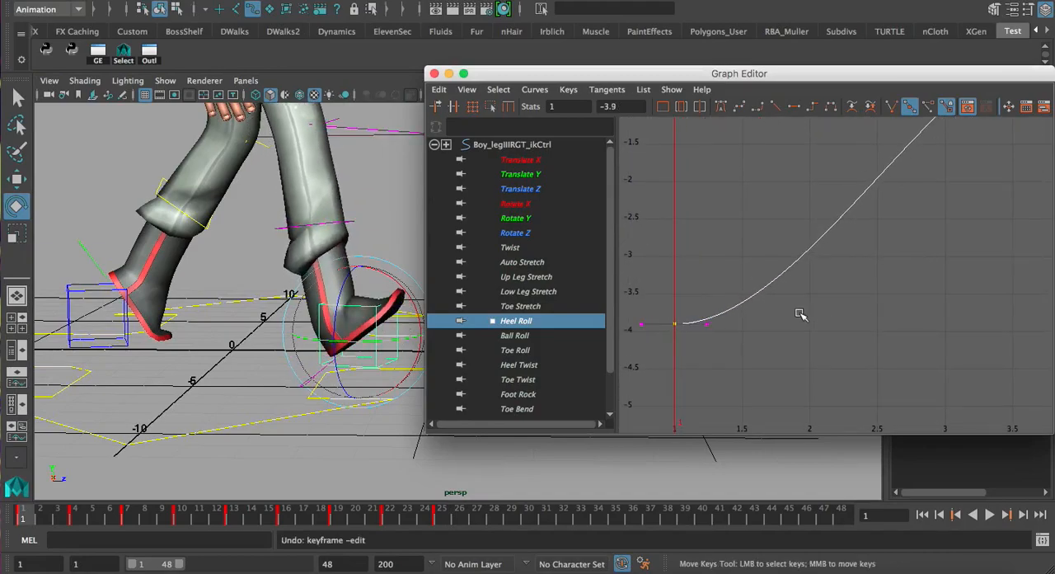
# Scrub between frames 1 and 4 to compare the right foot's heel plant with the Heel Roll curve
pyautogui.keyDown('alt'); pyautogui.moveTo(916, 286); pyautogui.dragTo(871, 275, button='right'); pyautogui.keyUp('alt')
pyautogui.keyDown('alt'); pyautogui.moveTo(834, 274); pyautogui.dragTo(792, 280, button='middle'); pyautogui.keyUp('alt')
pyautogui.keyDown('alt'); pyautogui.moveTo(791, 280); pyautogui.dragTo(814, 278, button='right'); pyautogui.keyUp('alt')
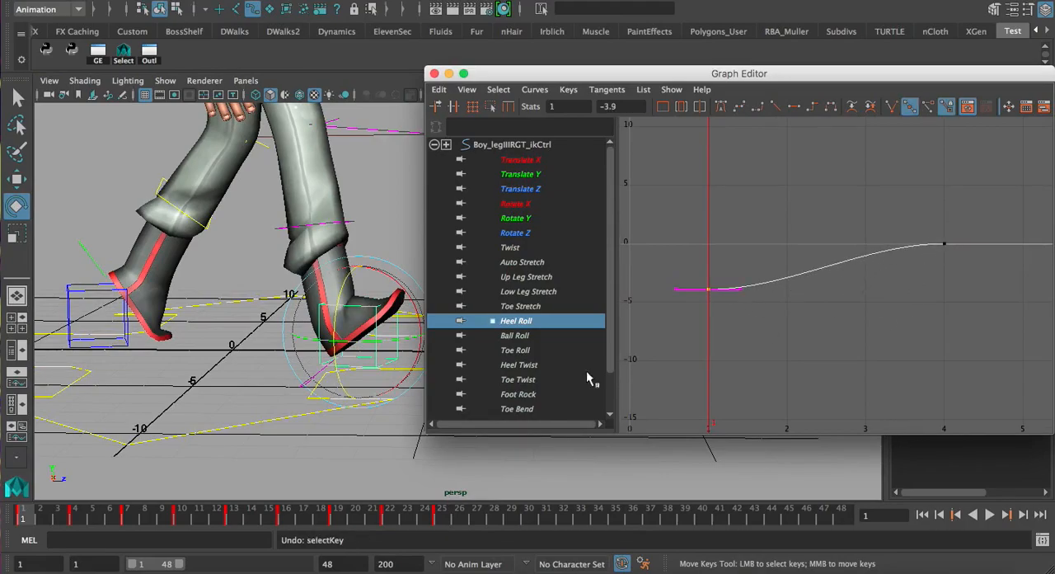
pyautogui.moveTo(24, 517); pyautogui.dragTo(74, 519)
pyautogui.click(26, 517)
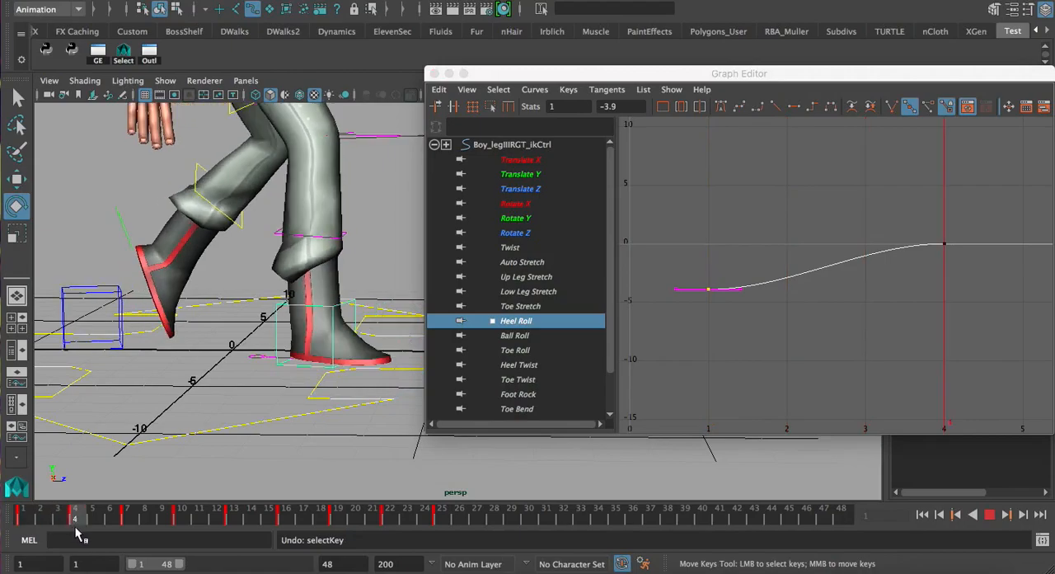
pyautogui.click(22, 514)
pyautogui.hotkey('alt', 'v')
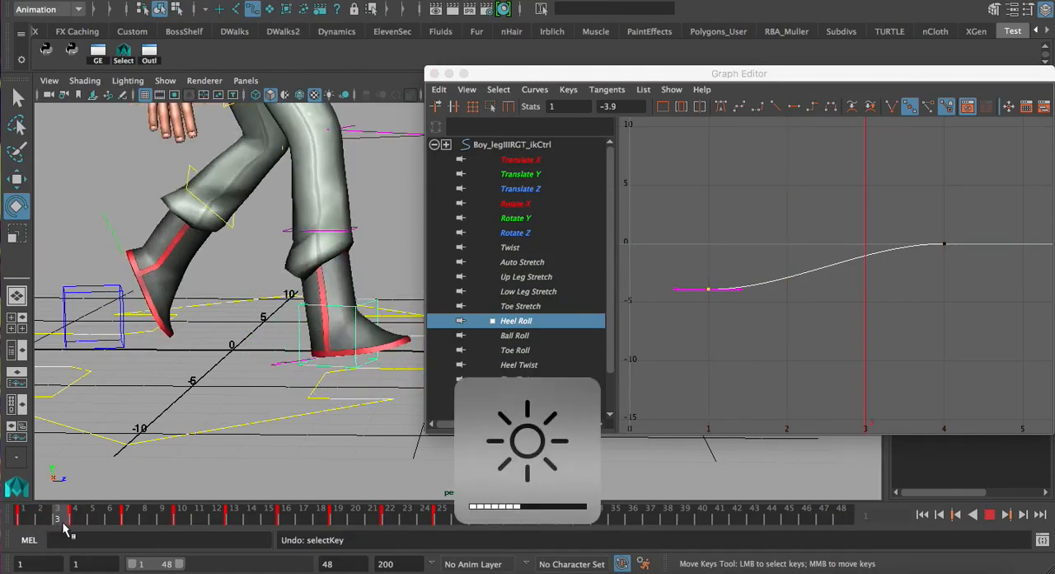
pyautogui.moveTo(85, 529); pyautogui.dragTo(42, 521)
# Select the frame 4 key on the Heel Roll curve and break its tangents
pyautogui.click(850, 332)
pyautogui.keyDown('alt'); pyautogui.keyDown('shift'); pyautogui.moveTo(912, 296); pyautogui.dragTo(749, 192, button='right'); pyautogui.keyUp('shift'); pyautogui.keyUp('alt')
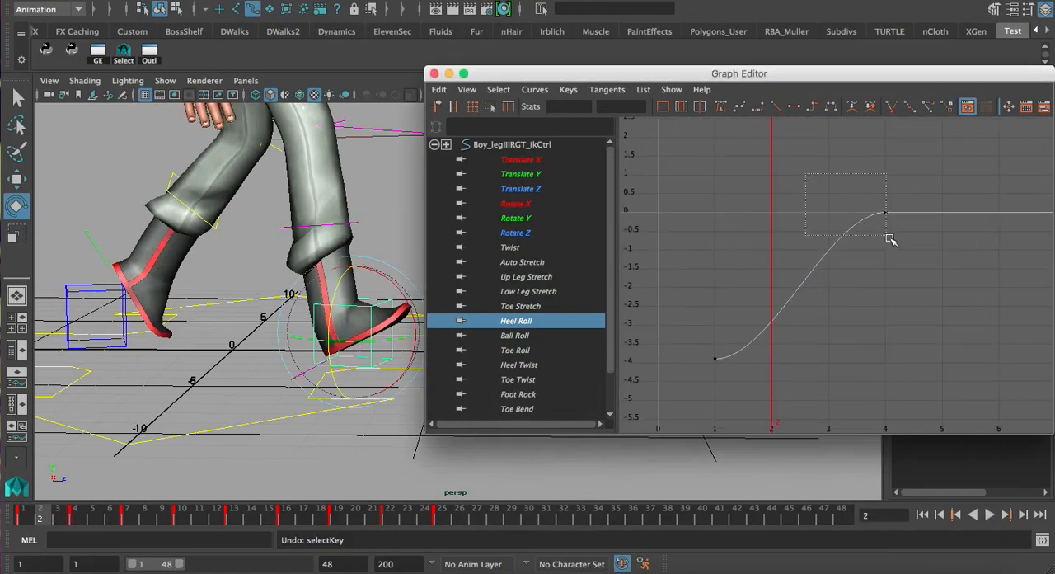
pyautogui.moveTo(888, 239); pyautogui.dragTo(890, 240)
pyautogui.keyDown('alt'); pyautogui.moveTo(917, 234); pyautogui.dragTo(898, 224, button='middle'); pyautogui.keyUp('alt')
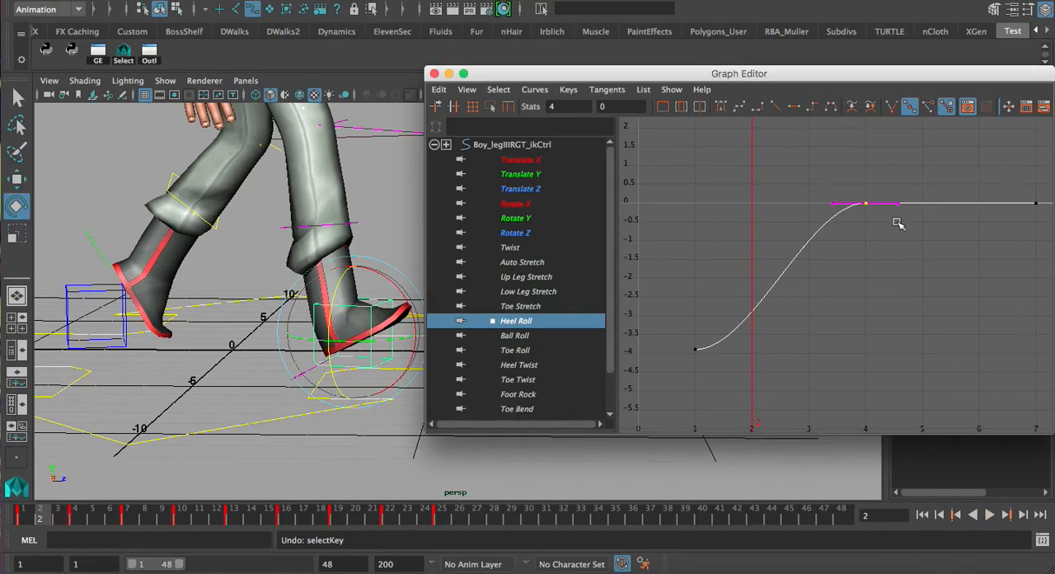
pyautogui.click(891, 107)
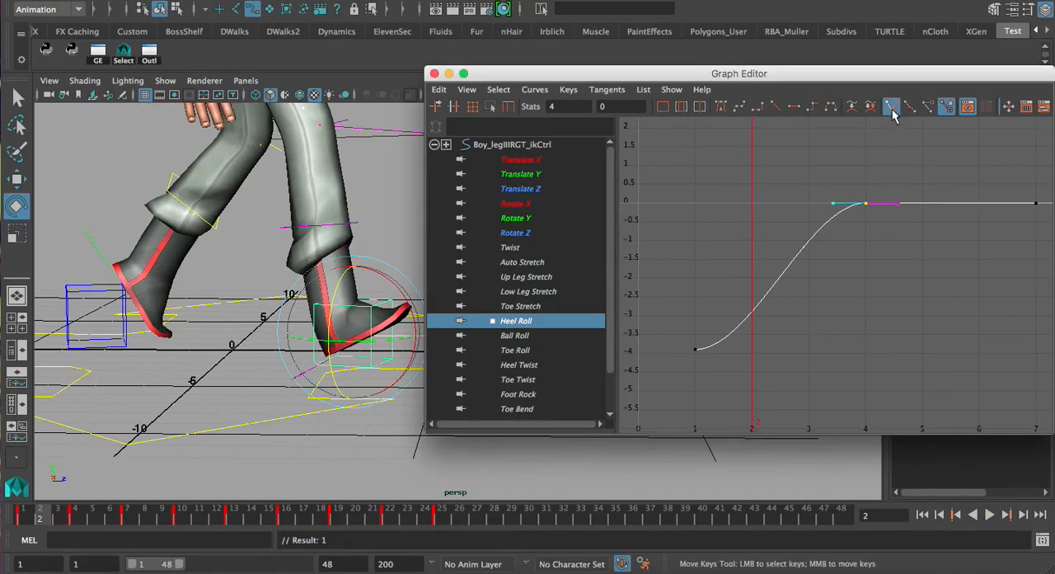
# Try bending the frame 4 key's incoming and outgoing tangent handles independently, undoing each edit
pyautogui.moveTo(819, 189); pyautogui.dragTo(838, 203)
pyautogui.moveTo(838, 202); pyautogui.dragTo(849, 248, button='middle')
pyautogui.press('super+z')
pyautogui.moveTo(890, 196); pyautogui.dragTo(912, 219)
pyautogui.moveTo(900, 203); pyautogui.dragTo(888, 225, button='middle')
pyautogui.press('super+z')
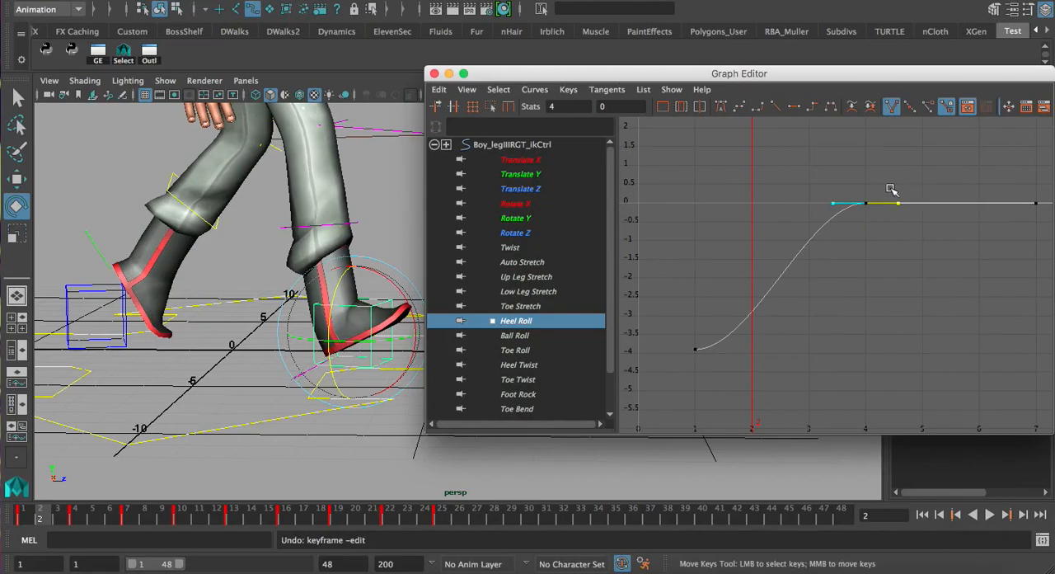
# Try further reshaping of the Heel Roll curve's handles and keys, undoing each change
pyautogui.moveTo(905, 230); pyautogui.dragTo(910, 235)
pyautogui.moveTo(899, 208); pyautogui.dragTo(899, 256, button='middle')
pyautogui.click(894, 282)
pyautogui.scroll(7, 867, 272)
pyautogui.keyDown('alt'); pyautogui.moveTo(780, 232); pyautogui.dragTo(769, 321, button='middle'); pyautogui.keyUp('alt')
pyautogui.press('super+z')
pyautogui.keyDown('alt'); pyautogui.moveTo(938, 240); pyautogui.dragTo(838, 301, button='right'); pyautogui.keyUp('alt')
pyautogui.press('super+z')
pyautogui.scroll(3, 740, 316)
pyautogui.moveTo(693, 373); pyautogui.dragTo(679, 400)
pyautogui.keyDown('alt'); pyautogui.moveTo(681, 399); pyautogui.dragTo(802, 329, button='middle'); pyautogui.keyUp('alt')
pyautogui.press('super+z')
pyautogui.click(806, 330)
# Lower the incoming tangent handle of the frame 4 Heel Roll key by about 0.74 so the curve reaches zero steeply
pyautogui.moveTo(827, 184); pyautogui.dragTo(895, 255)
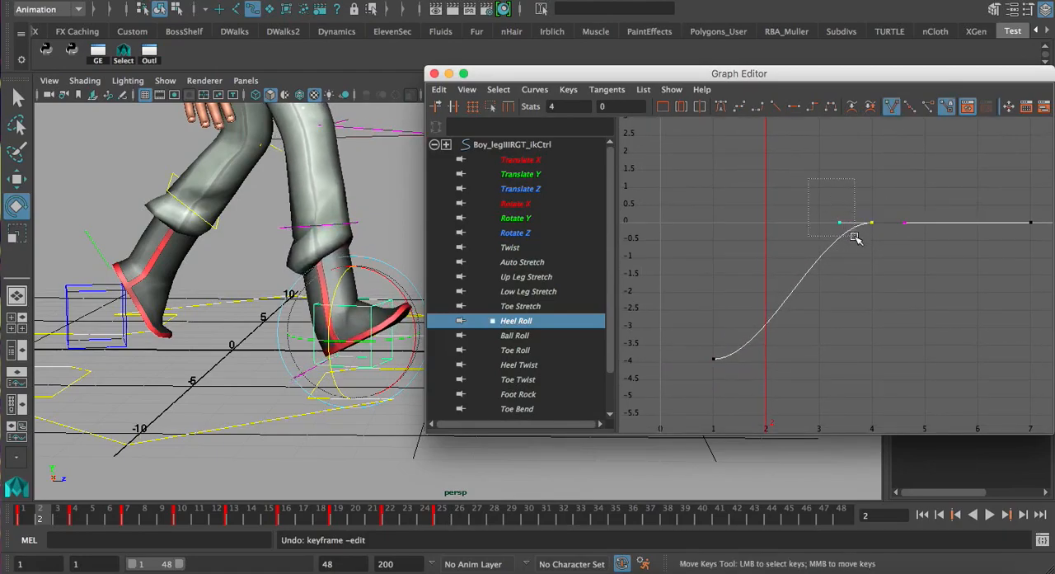
pyautogui.moveTo(846, 229); pyautogui.dragTo(860, 249, button='middle')
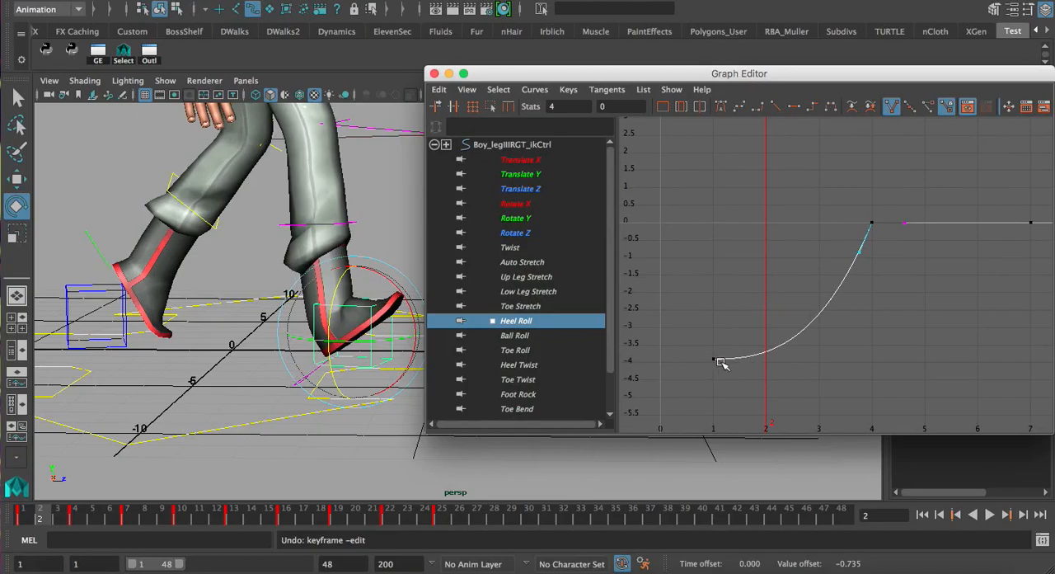
pyautogui.keyDown('alt'); pyautogui.keyDown('shift'); pyautogui.moveTo(865, 310); pyautogui.dragTo(843, 303, button='right'); pyautogui.keyUp('shift'); pyautogui.keyUp('alt')
pyautogui.keyDown('alt'); pyautogui.keyDown('shift'); pyautogui.moveTo(812, 236); pyautogui.dragTo(799, 271, button='right'); pyautogui.keyUp('shift'); pyautogui.keyUp('alt')
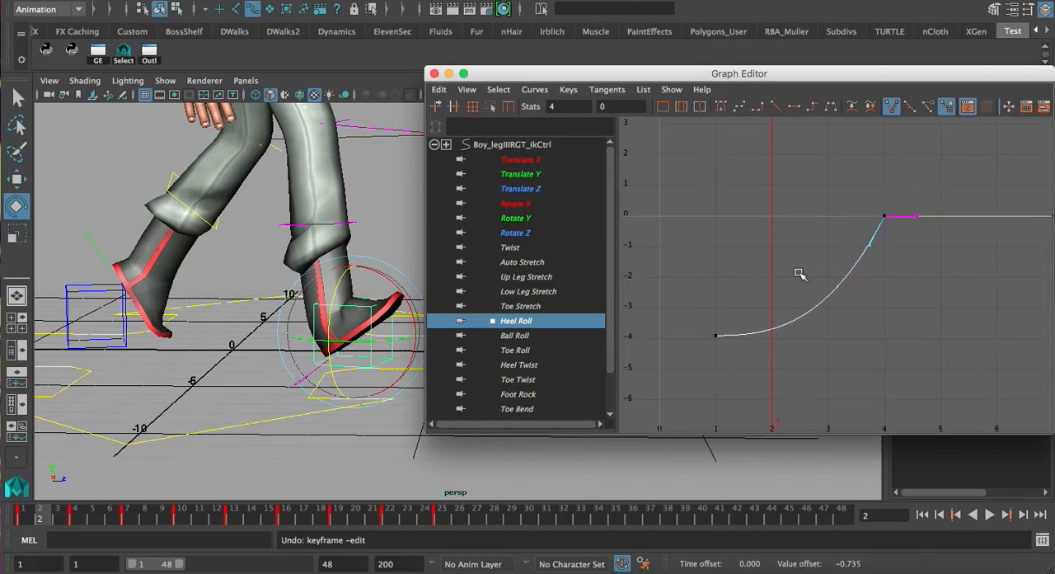
pyautogui.click(819, 237)
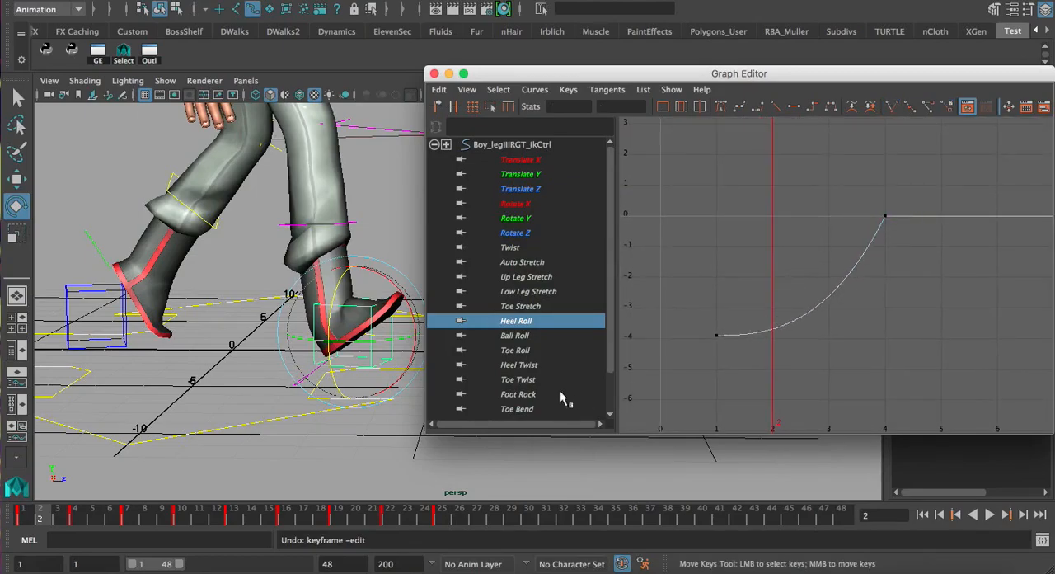
# Scrub from frame 1 to frame 4 to check the heel plant with the steepened curve
pyautogui.click(22, 512)
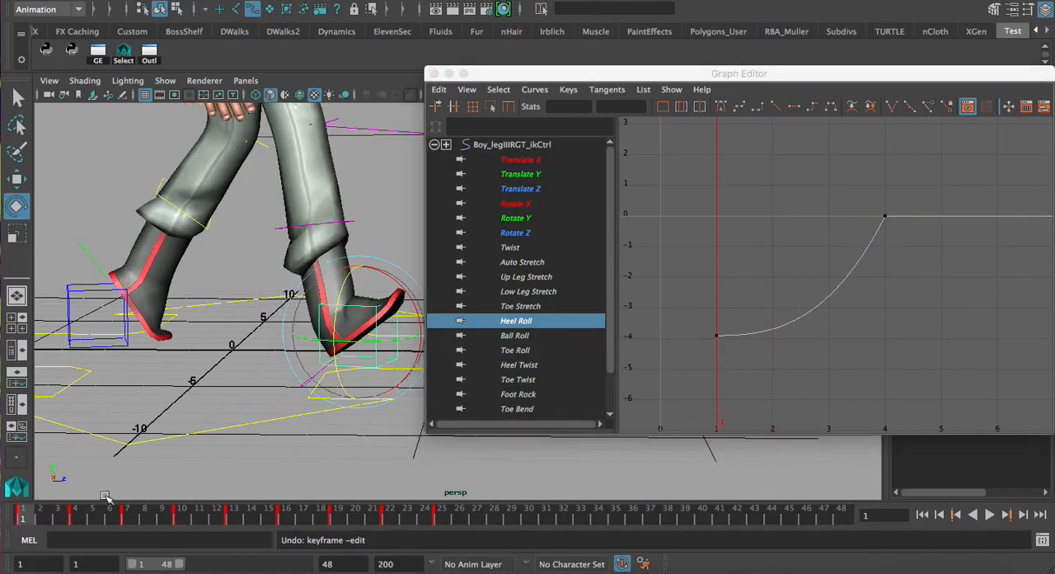
pyautogui.click(989, 514)
pyautogui.moveTo(30, 516)
pyautogui.mouseDown()
pyautogui.moveTo(68, 527)
pyautogui.moveTo(22, 527)
pyautogui.moveTo(248, 525)
pyautogui.moveTo(449, 541)
pyautogui.moveTo(445, 531)
pyautogui.moveTo(9, 493)
pyautogui.moveTo(76, 513)
pyautogui.mouseUp()
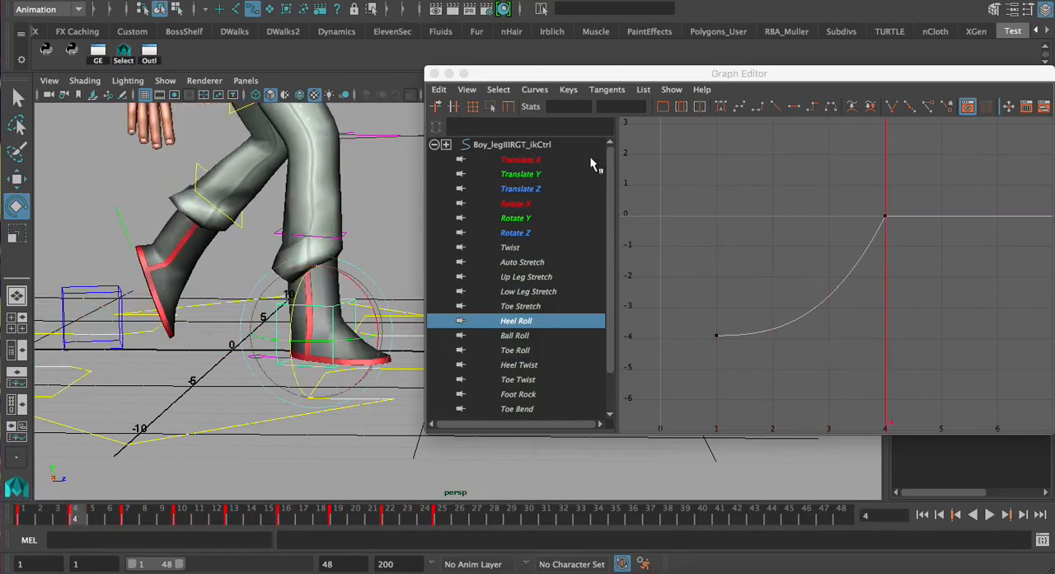
# Move the Heel Roll key from frame 4 to frame 3
pyautogui.click(898, 252)
pyautogui.moveTo(898, 243); pyautogui.dragTo(793, 187)
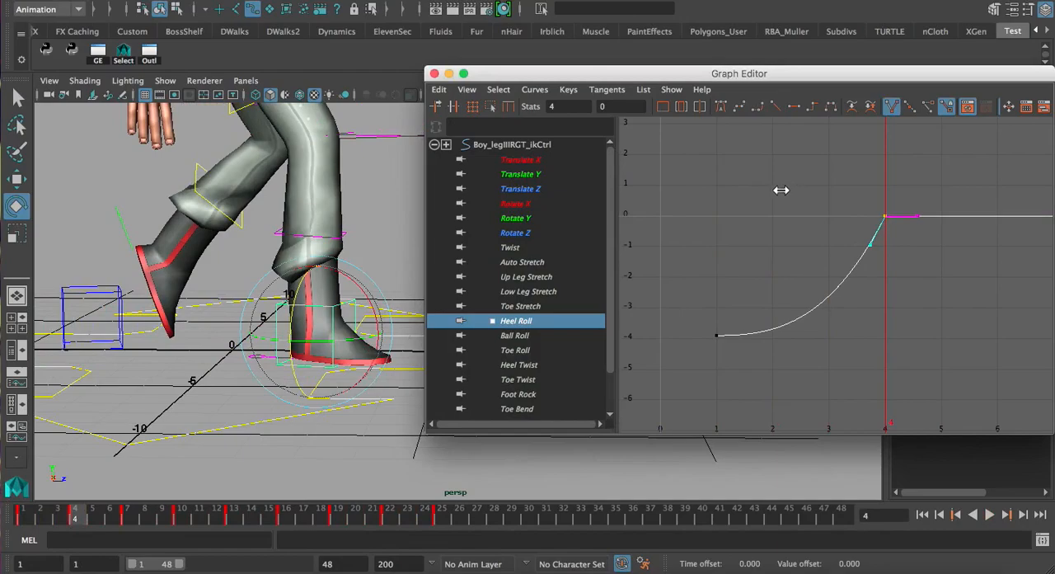
pyautogui.keyDown('shift'); pyautogui.moveTo(765, 187); pyautogui.dragTo(747, 190, button='middle'); pyautogui.keyUp('shift')
pyautogui.moveTo(799, 241); pyautogui.dragTo(821, 250)
pyautogui.moveTo(814, 243); pyautogui.dragTo(814, 242, button='middle')
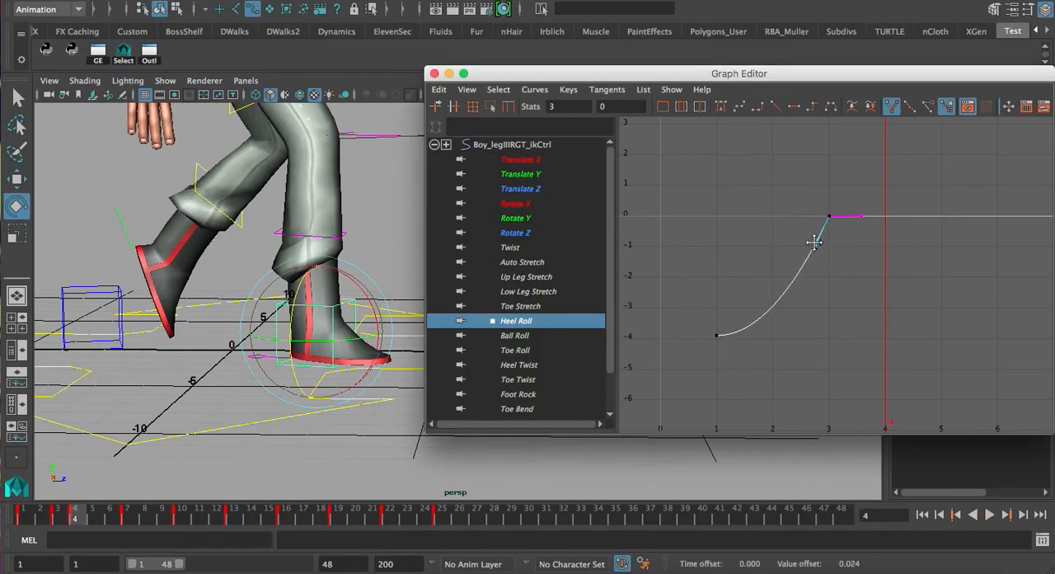
# Make the frame 3 Heel Roll key's incoming tangent slightly less steep
pyautogui.click(760, 217)
pyautogui.moveTo(188, 520); pyautogui.dragTo(449, 519)
pyautogui.moveTo(801, 203); pyautogui.dragTo(818, 249)
pyautogui.moveTo(819, 249); pyautogui.dragTo(814, 247, button='middle')
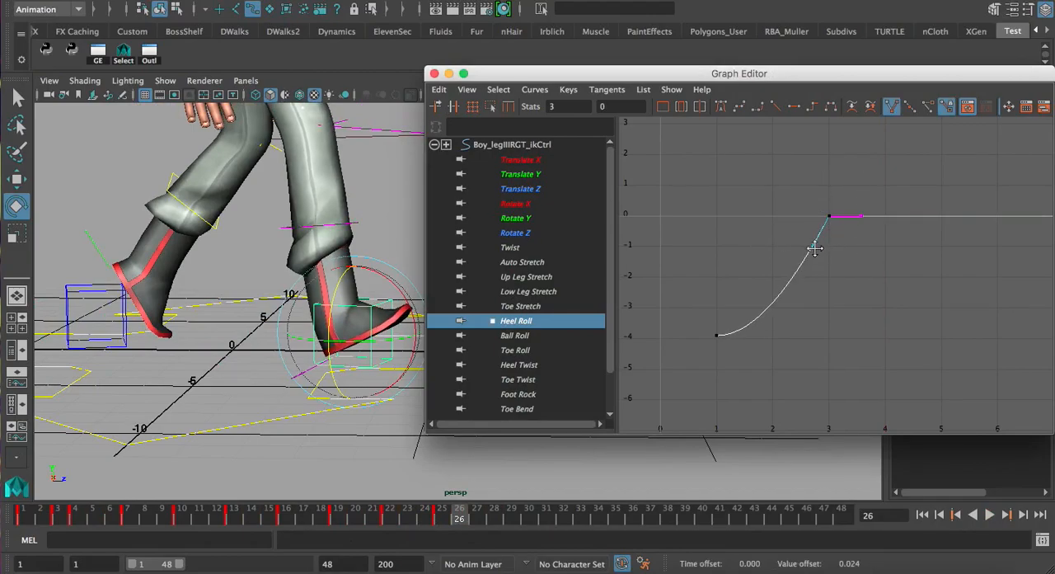
# Scrub frames 25 to 27 and examine the revised heel plant from different angles
pyautogui.click(376, 517)
pyautogui.hotkey('alt', 'v')
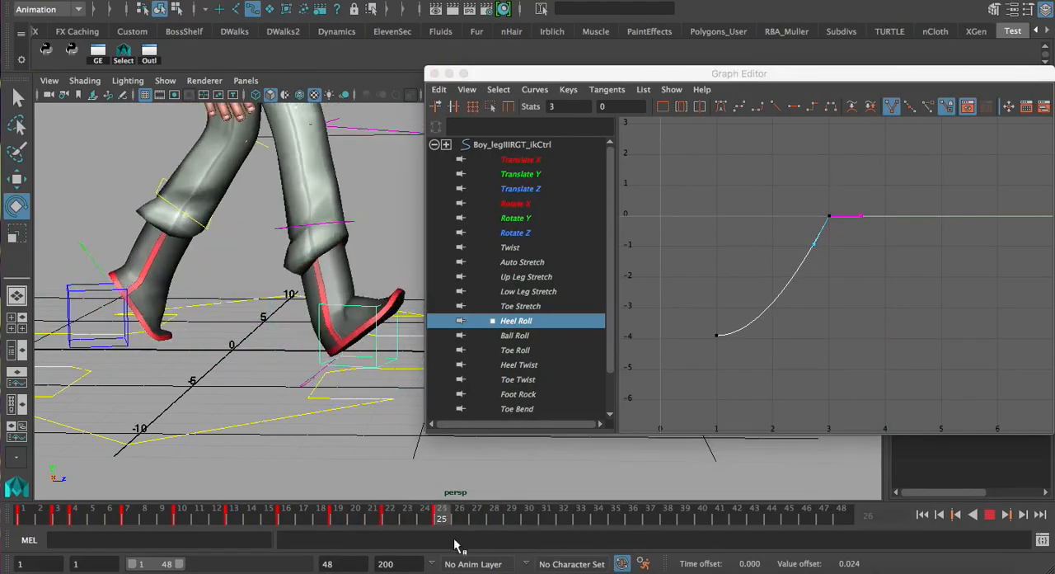
pyautogui.moveTo(569, 521)
pyautogui.mouseDown()
pyautogui.moveTo(505, 532)
pyautogui.moveTo(338, 513)
pyautogui.moveTo(478, 544)
pyautogui.mouseUp()
pyautogui.keyDown('alt'); pyautogui.moveTo(298, 328); pyautogui.dragTo(281, 260); pyautogui.keyUp('alt')
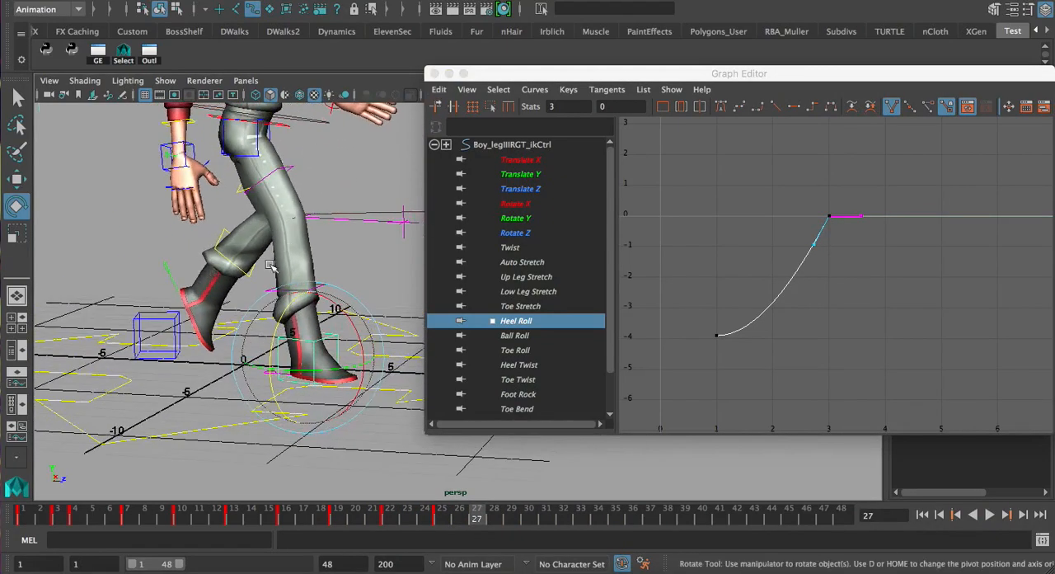
pyautogui.keyDown('alt'); pyautogui.moveTo(246, 300); pyautogui.dragTo(286, 314); pyautogui.keyUp('alt')
# Display the Ball Roll curve and go to the frame 7 pose, seen from the side
pyautogui.moveTo(36, 518); pyautogui.dragTo(146, 524)
pyautogui.click(510, 333)
pyautogui.keyDown('alt'); pyautogui.moveTo(179, 322); pyautogui.dragTo(189, 259, button='middle'); pyautogui.keyUp('alt')
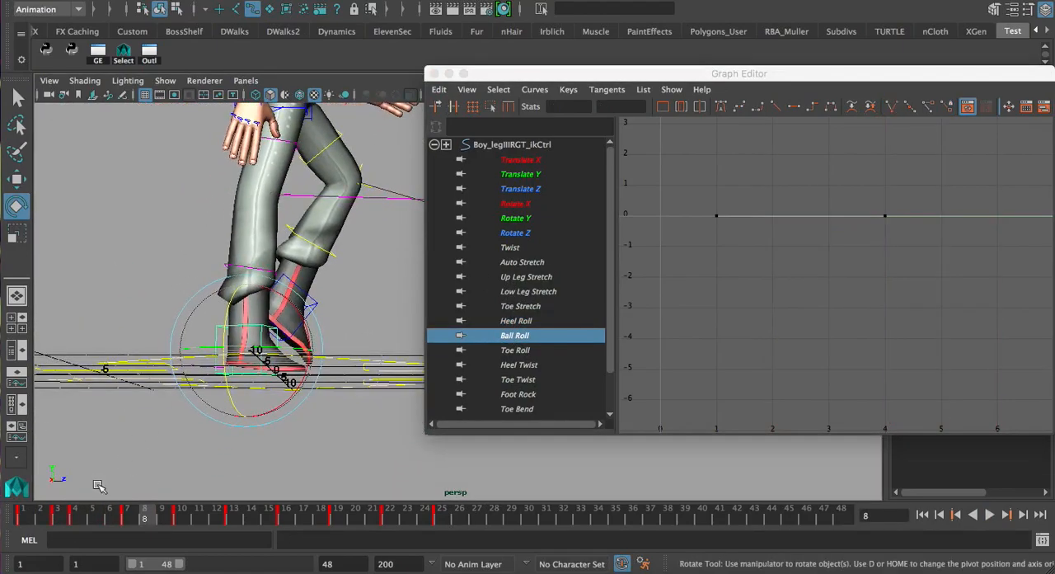
pyautogui.hotkey('alt', 'v')
pyautogui.moveTo(161, 529); pyautogui.dragTo(127, 524)
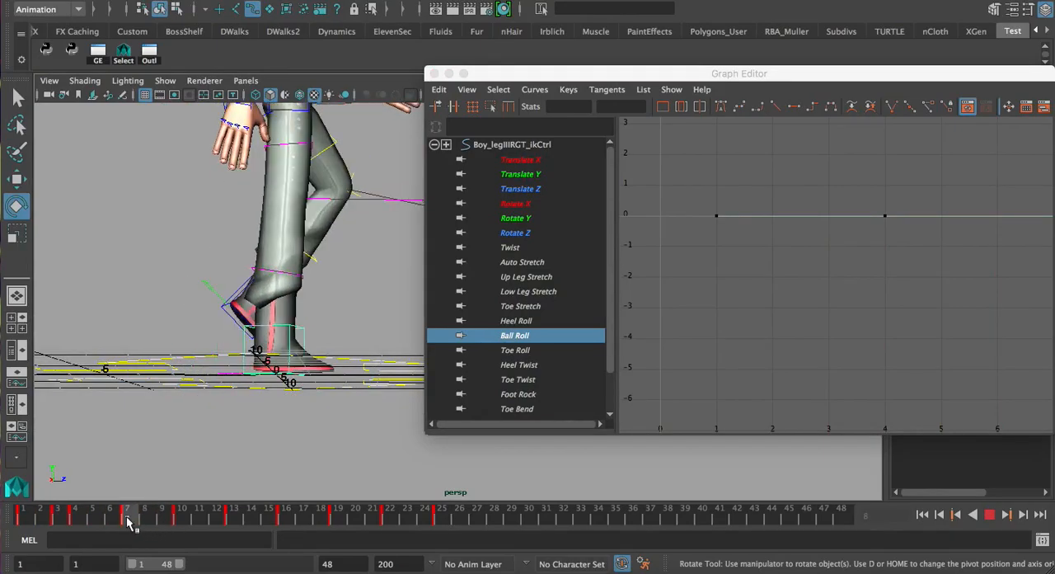
# Examine the frame 7 pose from several angles and advance to frame 10
pyautogui.keyDown('alt'); pyautogui.moveTo(262, 272); pyautogui.dragTo(249, 232, button='middle'); pyautogui.keyUp('alt')
pyautogui.moveTo(268, 223)
pyautogui.keyDown('alt'); pyautogui.mouseDown()
pyautogui.moveTo(258, 265)
pyautogui.moveTo(264, 227)
pyautogui.mouseUp(); pyautogui.keyUp('alt')
pyautogui.keyDown('alt'); pyautogui.moveTo(258, 211); pyautogui.dragTo(266, 330, button='middle'); pyautogui.keyUp('alt')
pyautogui.keyDown('alt'); pyautogui.moveTo(266, 330); pyautogui.dragTo(265, 285); pyautogui.keyUp('alt')
pyautogui.keyDown('alt'); pyautogui.moveTo(265, 284); pyautogui.dragTo(239, 260, button='right'); pyautogui.keyUp('alt')
pyautogui.keyDown('alt'); pyautogui.moveTo(354, 186); pyautogui.dragTo(336, 225); pyautogui.keyUp('alt')
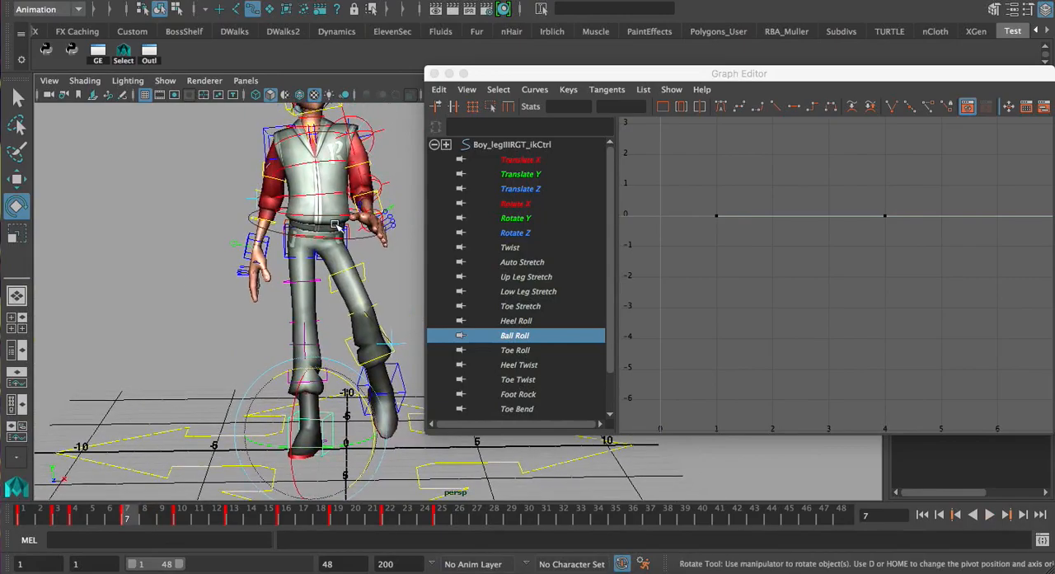
pyautogui.keyDown('alt'); pyautogui.moveTo(285, 325); pyautogui.dragTo(223, 414); pyautogui.keyUp('alt')
pyautogui.moveTo(135, 516); pyautogui.dragTo(182, 516)
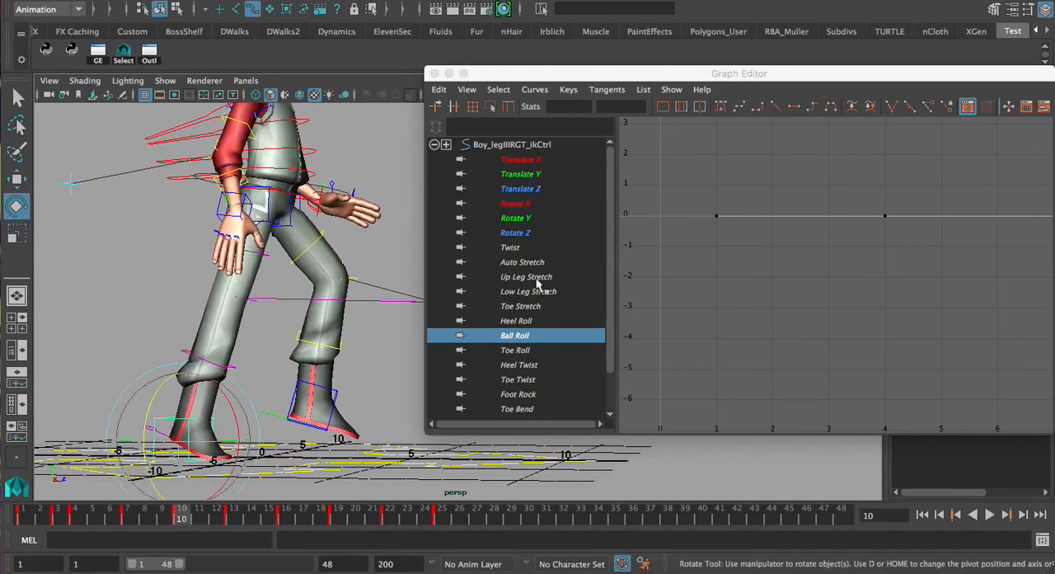
# Try lowering the Ball Roll key at frame 7 and undo the edit
pyautogui.press('a')
pyautogui.keyDown('alt'); pyautogui.moveTo(829, 254); pyautogui.dragTo(906, 234, button='middle'); pyautogui.keyUp('alt')
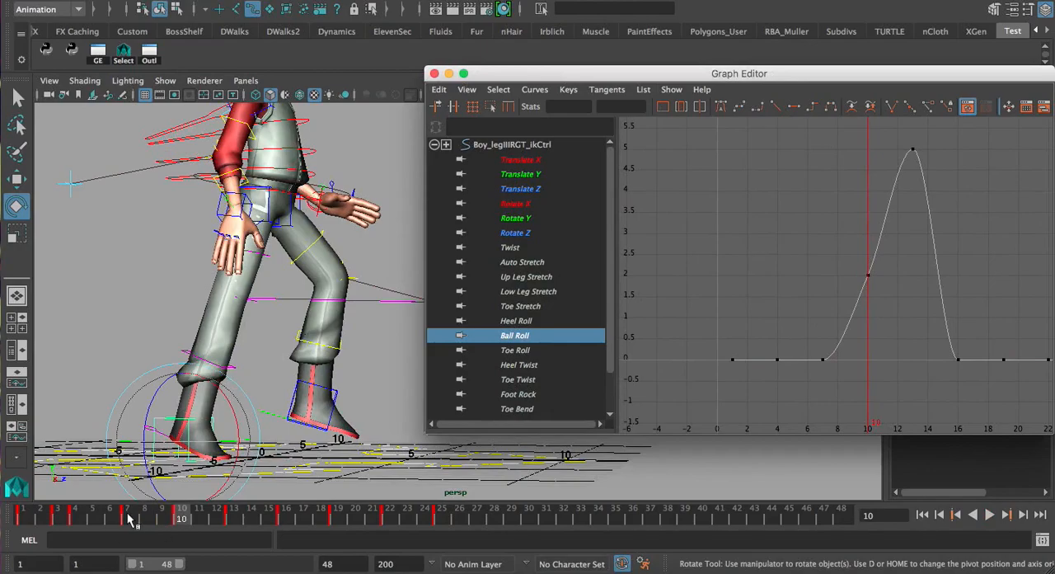
pyautogui.click(127, 517)
pyautogui.moveTo(812, 339); pyautogui.dragTo(835, 372)
pyautogui.keyDown('shift'); pyautogui.moveTo(761, 234); pyautogui.dragTo(765, 330, button='middle'); pyautogui.keyUp('shift')
pyautogui.press('super+z')
pyautogui.keyDown('alt'); pyautogui.moveTo(853, 271); pyautogui.dragTo(831, 299, button='middle'); pyautogui.keyUp('alt')
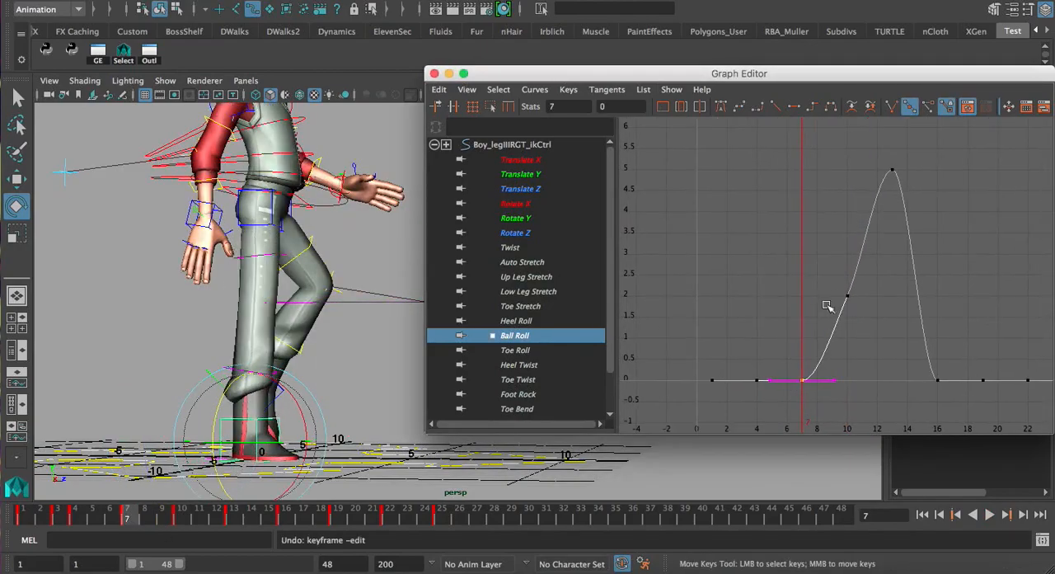
# Advance from frame 7 to frame 10 and examine how the right heel lifts off the ground
pyautogui.moveTo(150, 520); pyautogui.dragTo(182, 518)
pyautogui.keyDown('alt'); pyautogui.moveTo(241, 357); pyautogui.dragTo(210, 358); pyautogui.keyUp('alt')
pyautogui.keyDown('alt'); pyautogui.moveTo(210, 358); pyautogui.dragTo(215, 328, button='middle'); pyautogui.keyUp('alt')
pyautogui.keyDown('alt'); pyautogui.moveTo(213, 328); pyautogui.dragTo(184, 358); pyautogui.keyUp('alt')
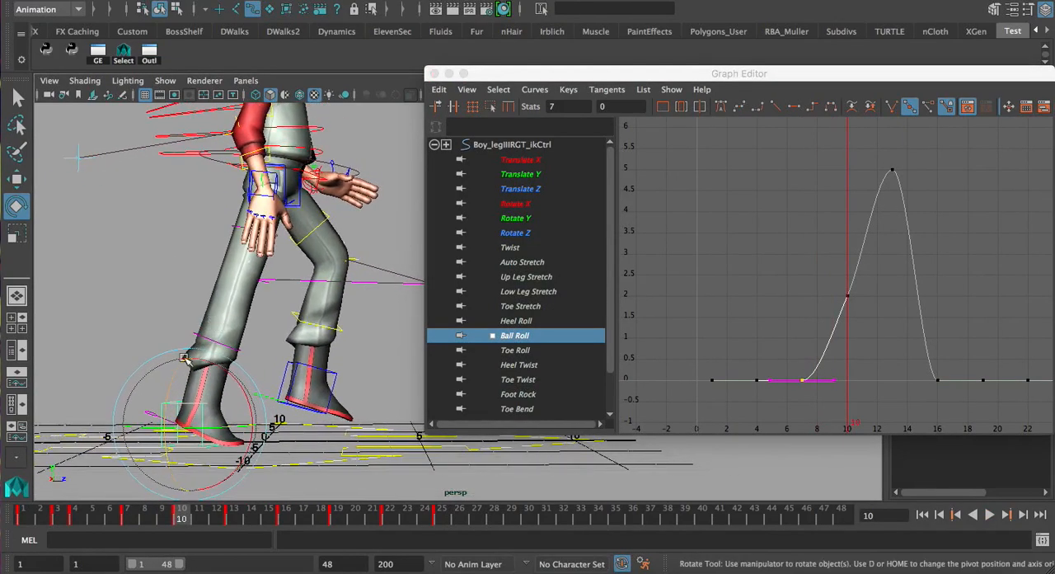
pyautogui.click(779, 207)
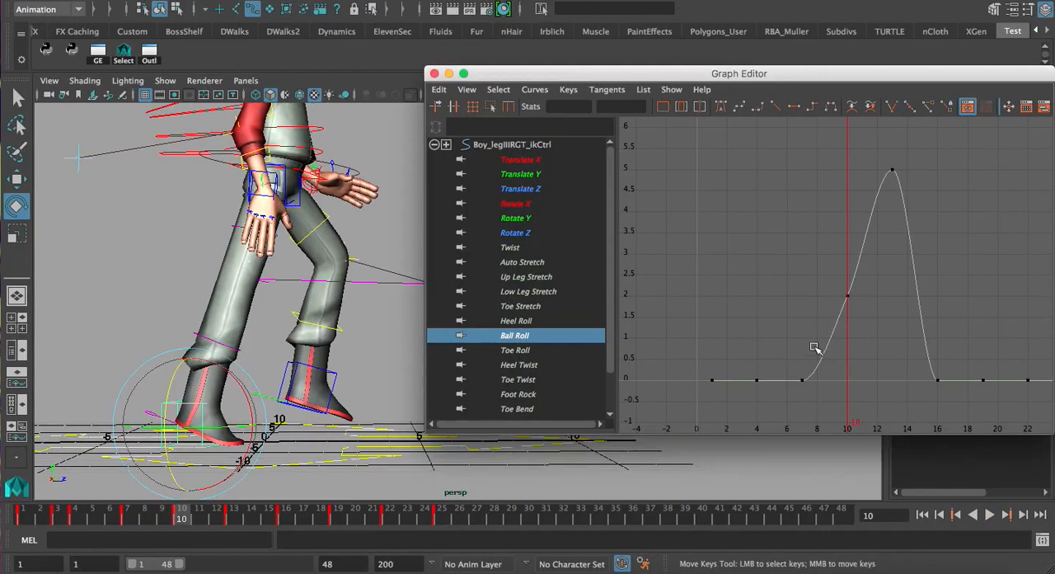
# Try lowering the Ball Roll key at frame 10 and undo the edit
pyautogui.moveTo(864, 157); pyautogui.dragTo(902, 187)
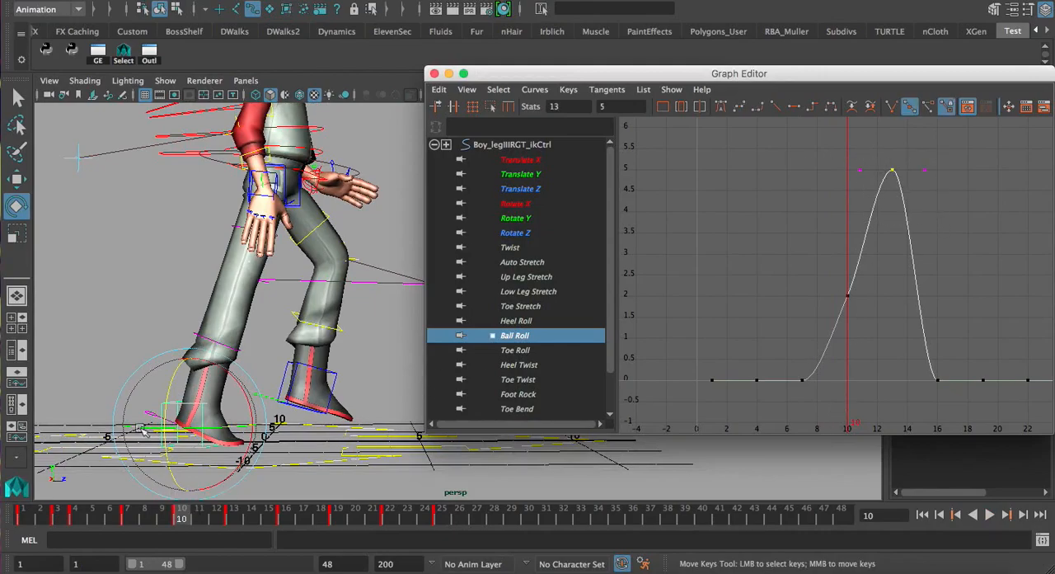
pyautogui.moveTo(845, 264); pyautogui.dragTo(866, 321)
pyautogui.moveTo(792, 221); pyautogui.dragTo(820, 250, button='middle')
pyautogui.press('z')
pyautogui.press('z')
# Examine the full-body pose at frame 10 from the front, three-quarter and side angles
pyautogui.keyDown('alt'); pyautogui.moveTo(298, 234); pyautogui.dragTo(216, 287); pyautogui.keyUp('alt')
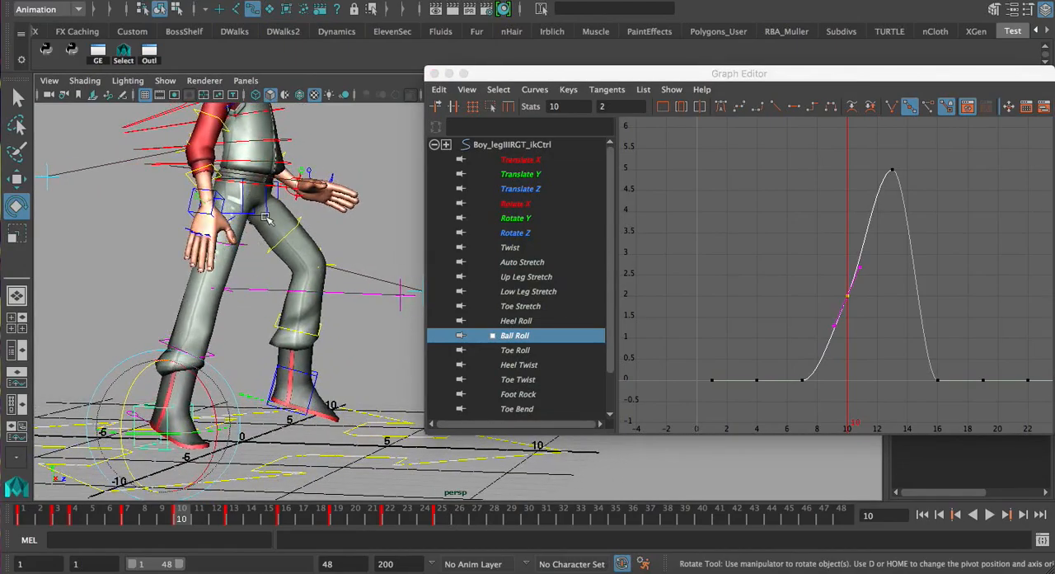
pyautogui.moveTo(249, 224)
pyautogui.keyDown('alt'); pyautogui.mouseDown()
pyautogui.moveTo(239, 237)
pyautogui.moveTo(257, 234)
pyautogui.mouseUp(); pyautogui.keyUp('alt')
pyautogui.keyDown('alt'); pyautogui.moveTo(261, 231); pyautogui.dragTo(270, 284, button='middle'); pyautogui.keyUp('alt')
pyautogui.keyDown('alt'); pyautogui.moveTo(269, 285); pyautogui.dragTo(239, 299, button='right'); pyautogui.keyUp('alt')
pyautogui.keyDown('alt'); pyautogui.moveTo(317, 305); pyautogui.dragTo(288, 311); pyautogui.keyUp('alt')
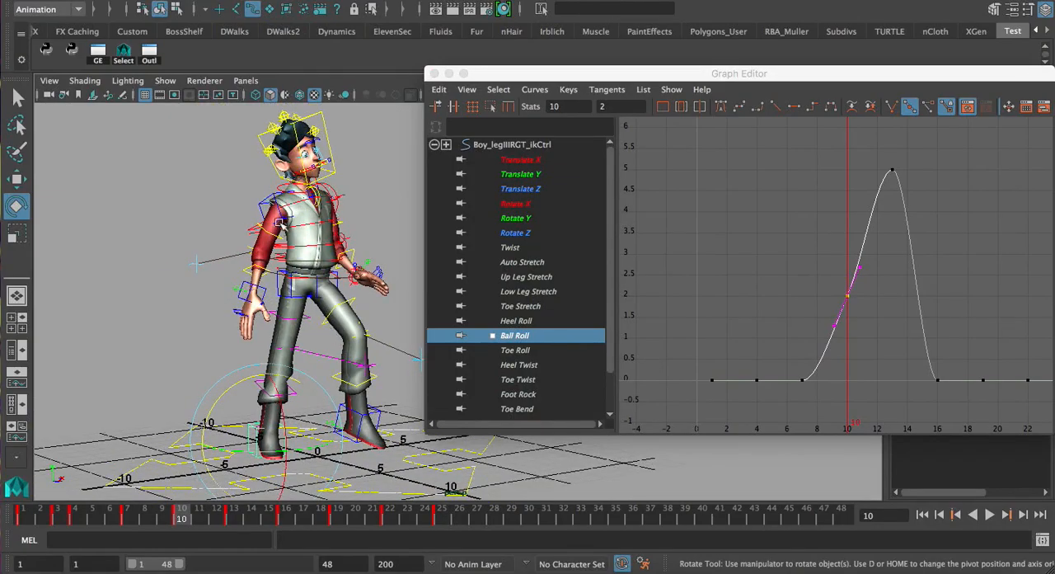
pyautogui.keyDown('alt'); pyautogui.moveTo(266, 205); pyautogui.dragTo(309, 206); pyautogui.keyUp('alt')
pyautogui.keyDown('alt'); pyautogui.moveTo(285, 227); pyautogui.dragTo(268, 185, button='middle'); pyautogui.keyUp('alt')
pyautogui.keyDown('alt'); pyautogui.moveTo(248, 185); pyautogui.dragTo(274, 185, button='right'); pyautogui.keyUp('alt')
pyautogui.keyDown('alt'); pyautogui.moveTo(270, 281); pyautogui.dragTo(273, 251); pyautogui.keyUp('alt')
pyautogui.keyDown('alt'); pyautogui.moveTo(279, 234); pyautogui.dragTo(298, 253, button='middle'); pyautogui.keyUp('alt')
pyautogui.keyDown('alt'); pyautogui.moveTo(298, 253); pyautogui.dragTo(266, 238); pyautogui.keyUp('alt')
# Try lowering the frame 10 Ball Roll key to 1.6
pyautogui.middleClick(812, 197)
pyautogui.keyDown('shift'); pyautogui.moveTo(807, 199); pyautogui.dragTo(806, 216, button='middle'); pyautogui.keyUp('shift')
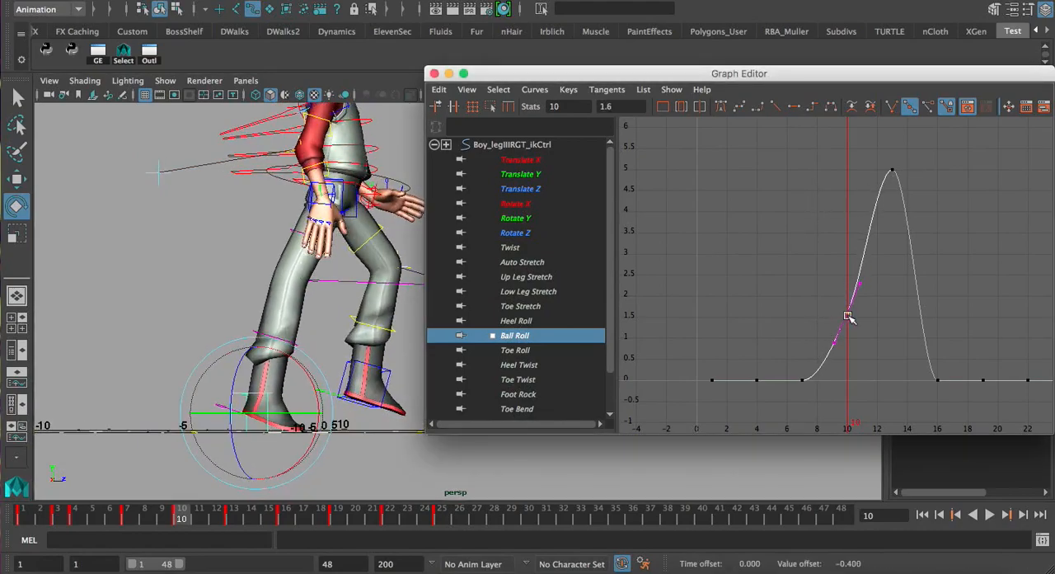
pyautogui.keyDown('alt'); pyautogui.moveTo(374, 219); pyautogui.dragTo(381, 202); pyautogui.keyUp('alt')
# Select the root control and try adjusting its Translate Y curve at frame 10, undoing the edit
pyautogui.click(394, 183)
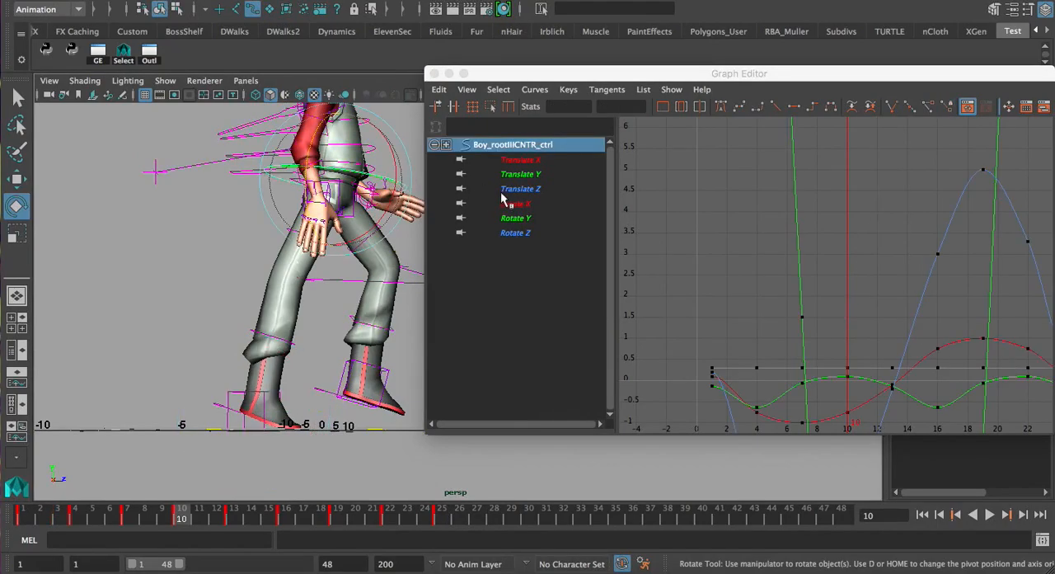
pyautogui.click(524, 180)
pyautogui.click(847, 376)
pyautogui.keyDown('shift'); pyautogui.moveTo(842, 297); pyautogui.dragTo(843, 305, button='middle'); pyautogui.keyUp('shift')
pyautogui.press('z')
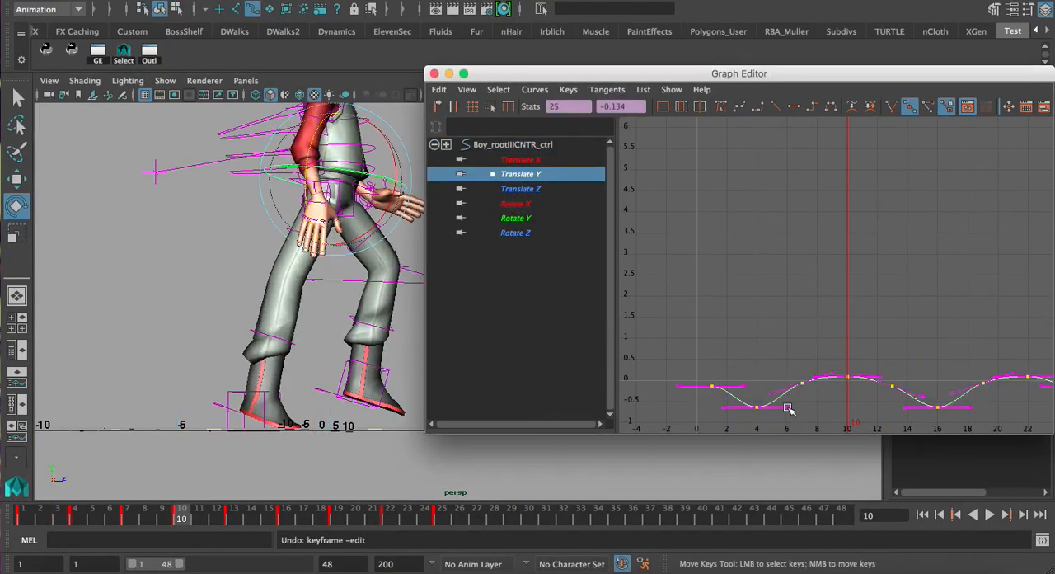
# Undo back through the root control selection and the last Ball Roll key change
pyautogui.click(333, 231)
pyautogui.press('z')
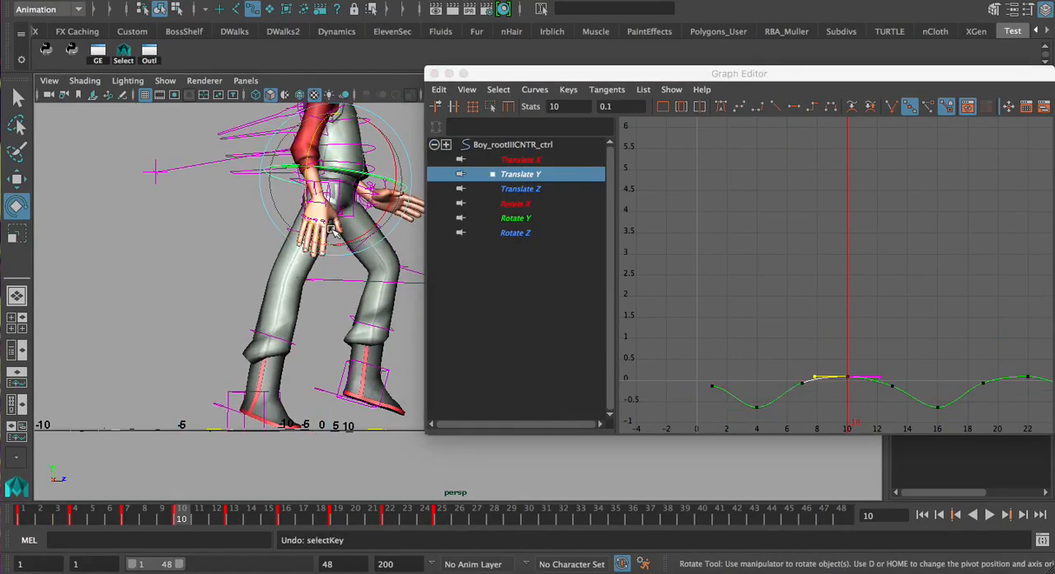
pyautogui.press('z')
pyautogui.press('z')
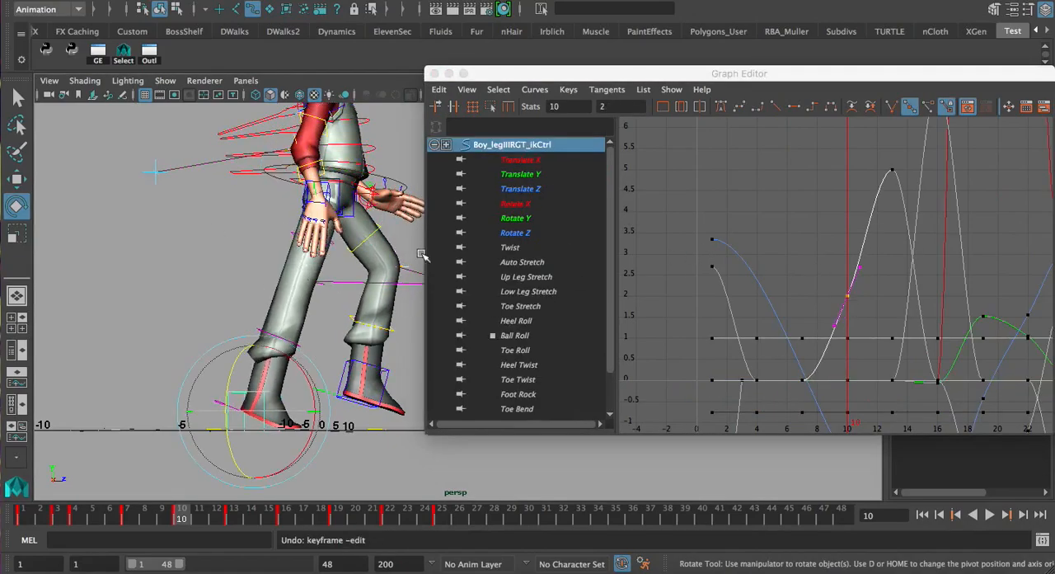
# Isolate the right leg IK control's Ball Roll curve and focus on its frame 10 key
pyautogui.click(515, 336)
pyautogui.press('f')
pyautogui.click(850, 228)
pyautogui.press('a')
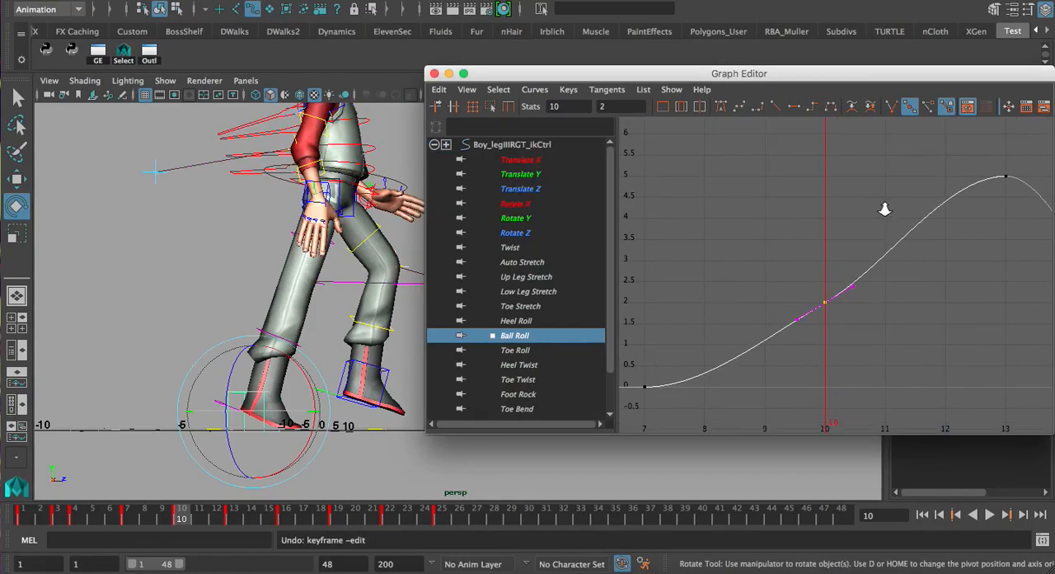
# Break the tangents of the Ball Roll key at frame 13 and angle its incoming handle downward for a sharper peak
pyautogui.press('w')
pyautogui.moveTo(894, 198); pyautogui.dragTo(957, 244)
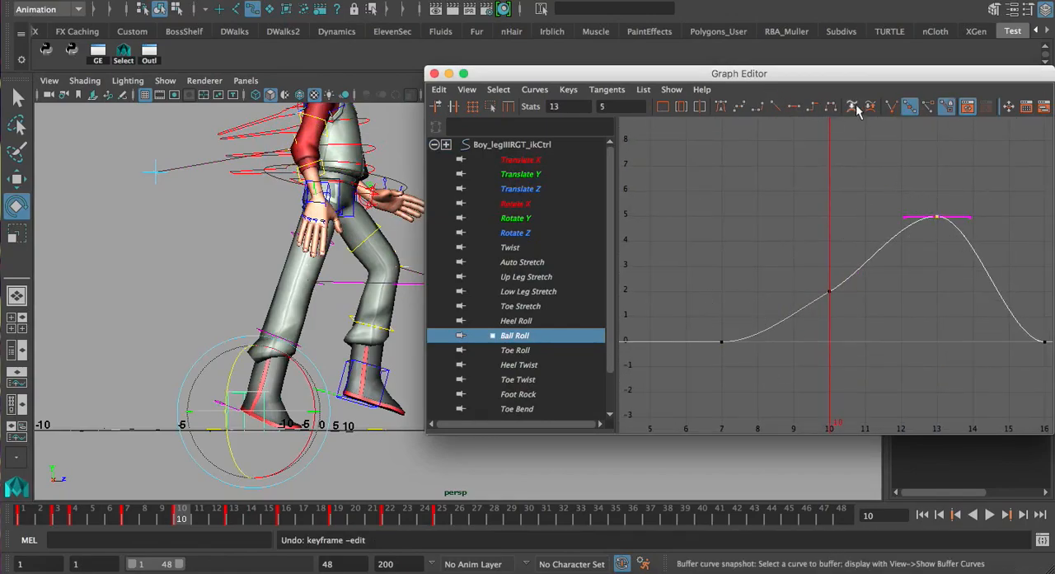
pyautogui.click(891, 106)
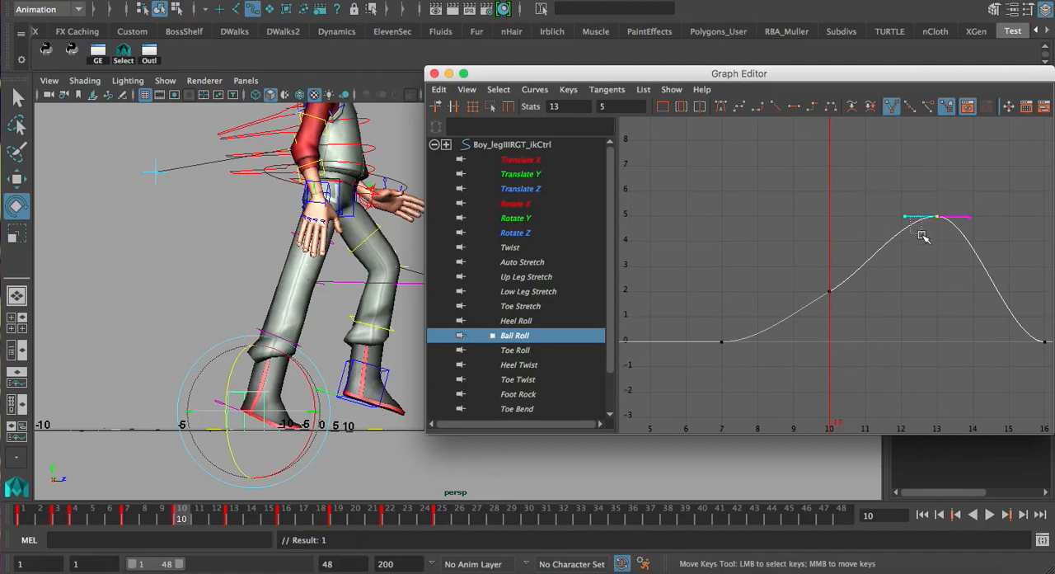
pyautogui.moveTo(904, 217); pyautogui.dragTo(912, 235, button='middle')
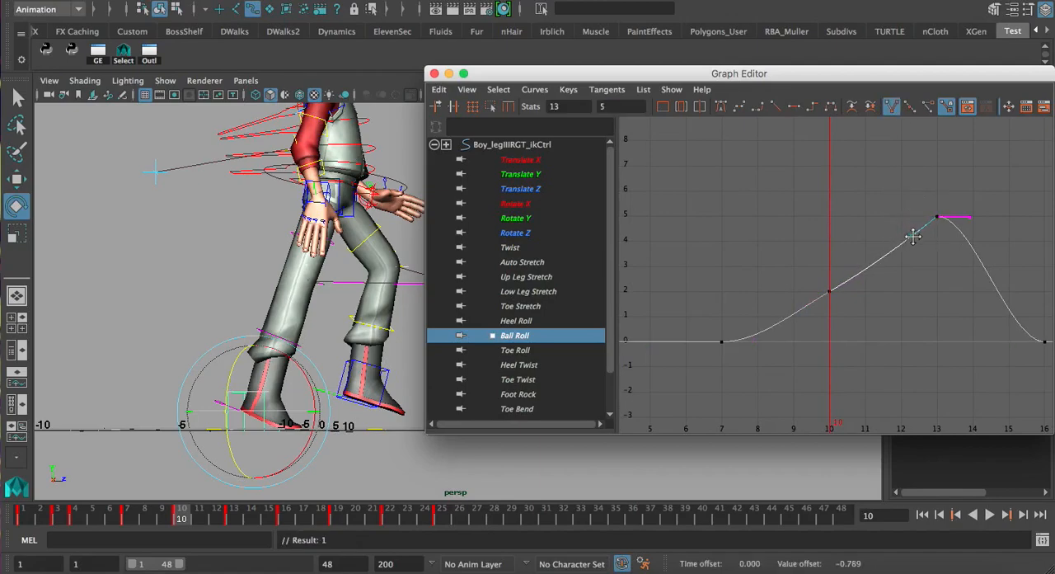
# Adjust the Ball Roll key at frame 10 and its tangent to refine the rise toward frame 13
pyautogui.moveTo(794, 272); pyautogui.dragTo(856, 326)
pyautogui.keyDown('alt'); pyautogui.keyDown('shift'); pyautogui.moveTo(839, 186); pyautogui.dragTo(840, 234, button='right'); pyautogui.keyUp('shift'); pyautogui.keyUp('alt')
pyautogui.click(854, 281)
pyautogui.moveTo(844, 268); pyautogui.dragTo(867, 287)
pyautogui.moveTo(856, 285)
pyautogui.mouseDown(button='middle')
pyautogui.moveTo(842, 278)
pyautogui.moveTo(854, 284)
pyautogui.mouseUp(button='middle')
pyautogui.press('z')
pyautogui.moveTo(820, 280); pyautogui.dragTo(839, 307)
pyautogui.moveTo(816, 263); pyautogui.dragTo(816, 266, button='middle')
pyautogui.click(894, 229)
pyautogui.scroll(-3, 890, 229)
# Go to frame 21, view the character from the front, and show all animation curves of the lower spine control
pyautogui.keyDown('alt'); pyautogui.moveTo(327, 288); pyautogui.dragTo(310, 309, button='middle'); pyautogui.keyUp('alt')
pyautogui.moveTo(118, 521); pyautogui.dragTo(373, 530)
pyautogui.keyDown('alt'); pyautogui.moveTo(359, 142); pyautogui.dragTo(256, 158); pyautogui.keyUp('alt')
pyautogui.keyDown('alt'); pyautogui.moveTo(318, 211); pyautogui.dragTo(302, 282, button='middle'); pyautogui.keyUp('alt')
pyautogui.click(315, 264)
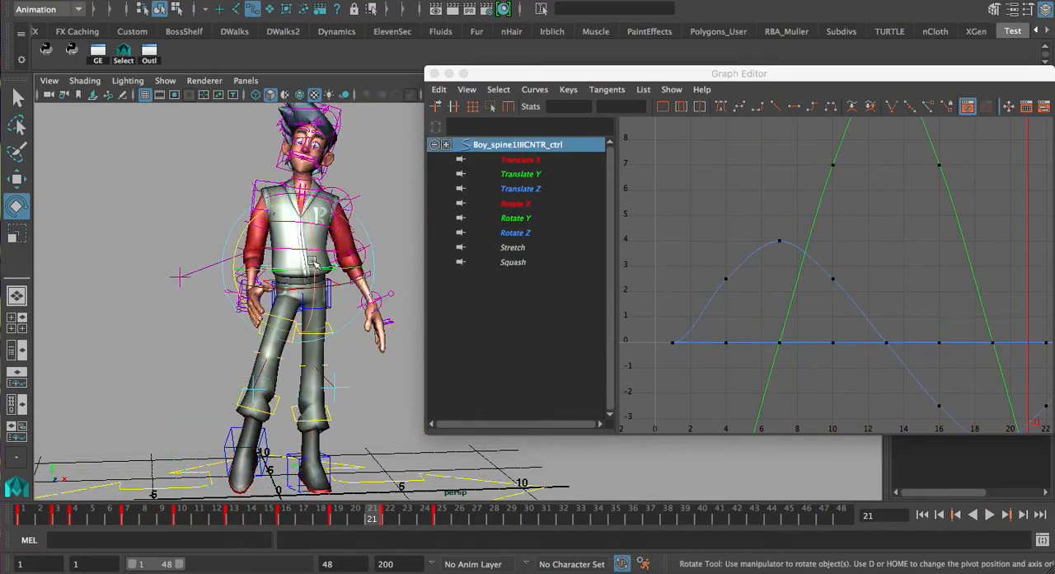
pyautogui.press('a')
pyautogui.keyDown('alt'); pyautogui.moveTo(811, 236); pyautogui.dragTo(644, 233, button='right'); pyautogui.keyUp('alt')
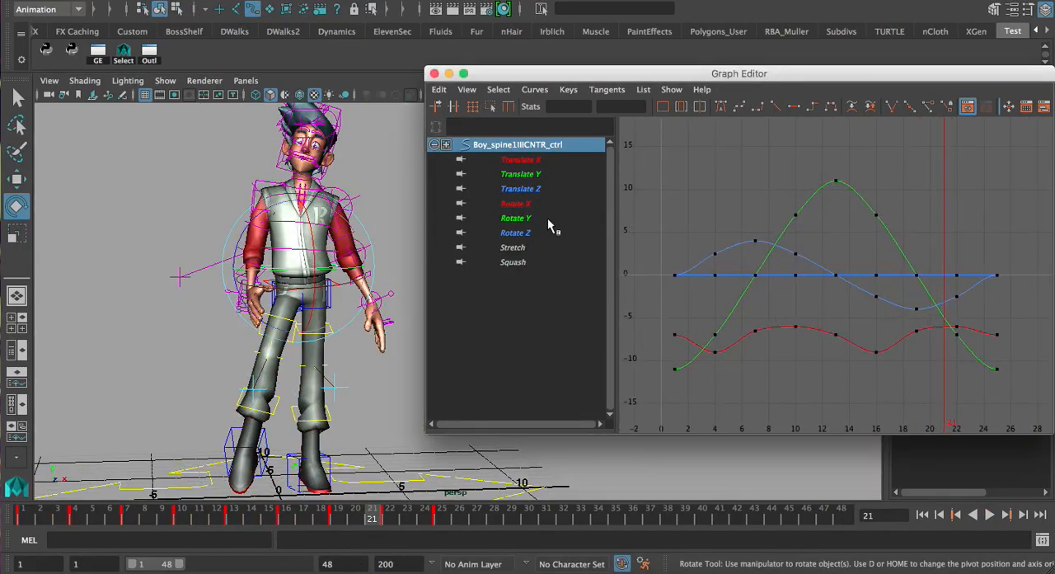
# Raise the spine control's Rotate Y keys at frames 10 and 16, and lower those at frames 4 and 22 to -7.567
pyautogui.click(516, 217)
pyautogui.press('f')
pyautogui.keyDown('alt'); pyautogui.moveTo(755, 223); pyautogui.dragTo(766, 194, button='right'); pyautogui.keyUp('alt')
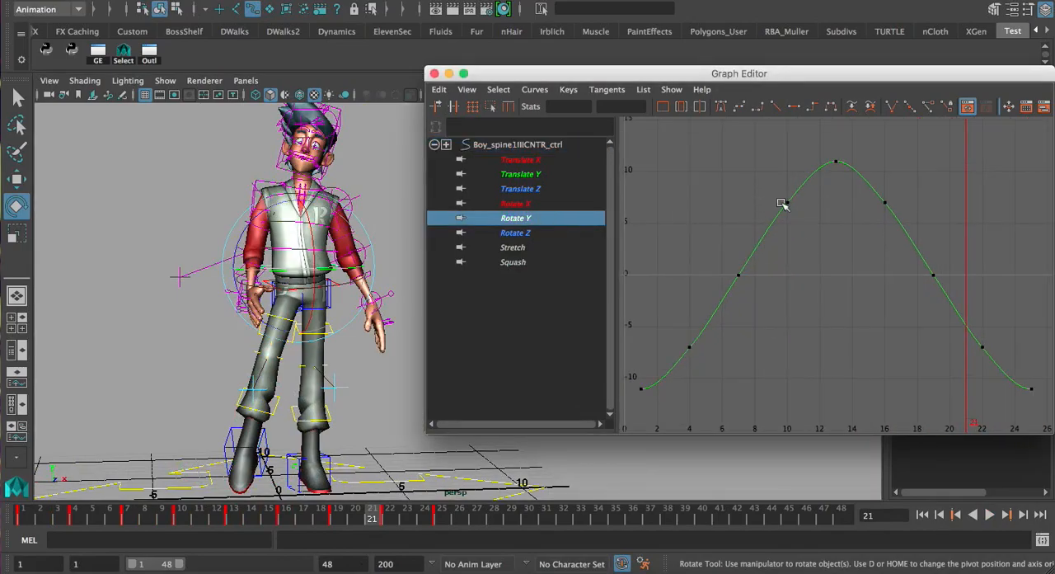
pyautogui.moveTo(858, 227); pyautogui.dragTo(917, 233)
pyautogui.moveTo(828, 234); pyautogui.dragTo(827, 219, button='middle')
pyautogui.click(773, 244)
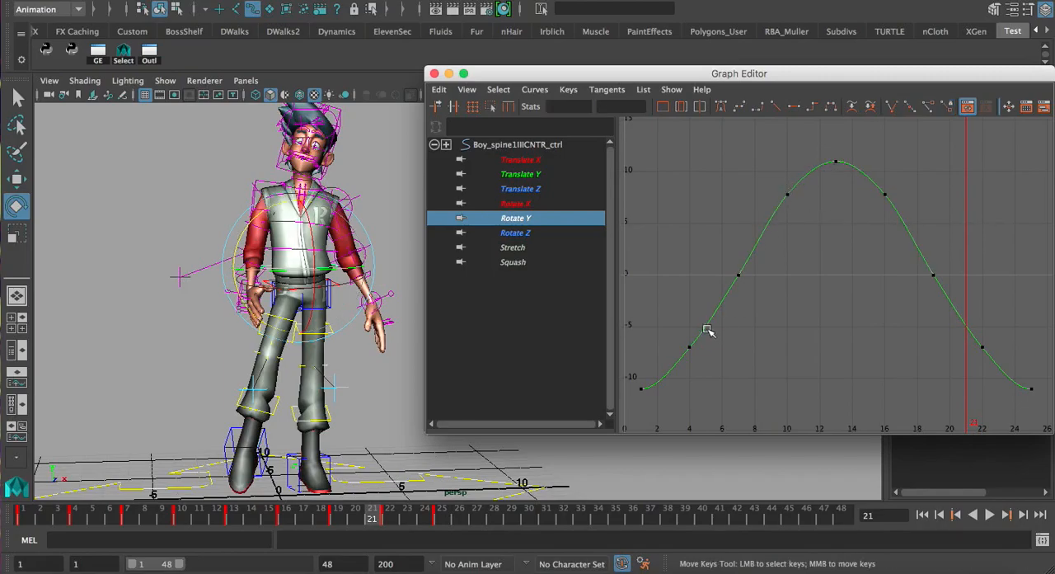
pyautogui.moveTo(956, 365); pyautogui.dragTo(993, 366)
pyautogui.moveTo(813, 297); pyautogui.dragTo(813, 306, button='middle')
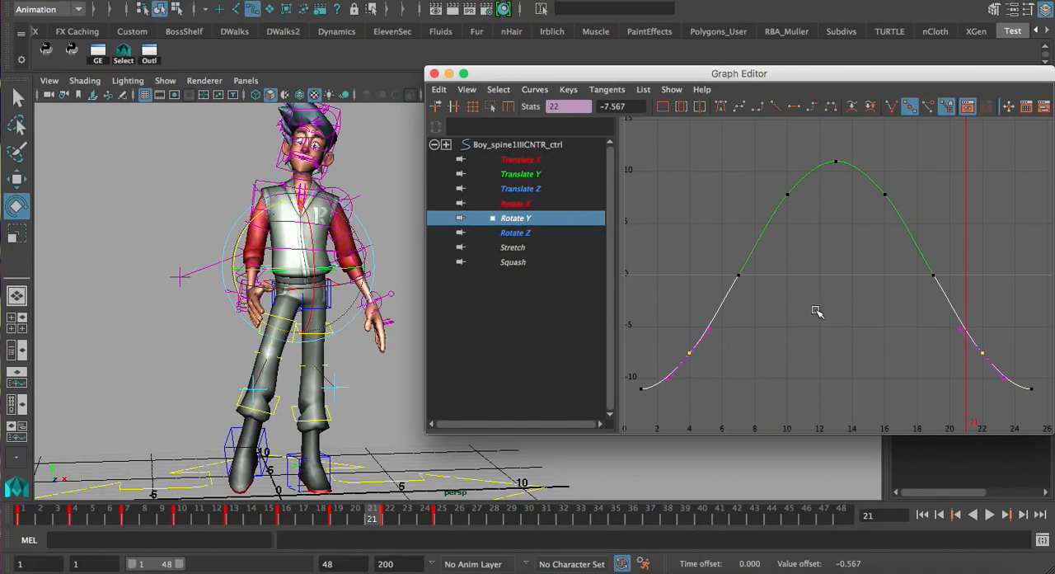
pyautogui.click(816, 311)
# Isolate the spine control's Rotate Z curve and examine the torso's side tilt from frame 1 to frame 7
pyautogui.click(544, 234)
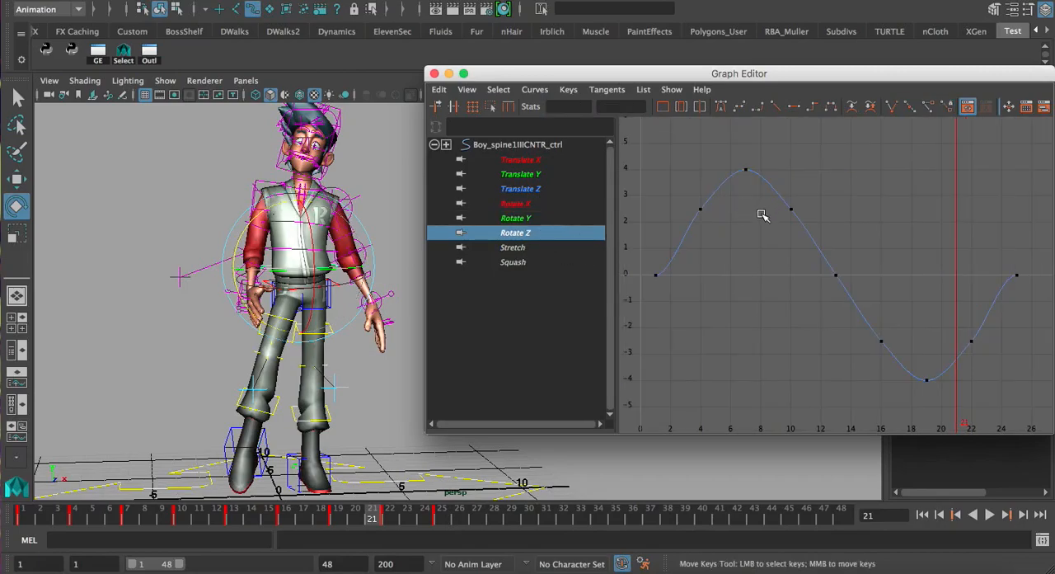
pyautogui.click(18, 523)
pyautogui.keyDown('alt'); pyautogui.moveTo(378, 323); pyautogui.dragTo(336, 320); pyautogui.keyUp('alt')
pyautogui.keyDown('alt'); pyautogui.moveTo(329, 318); pyautogui.dragTo(357, 313, button='middle'); pyautogui.keyUp('alt')
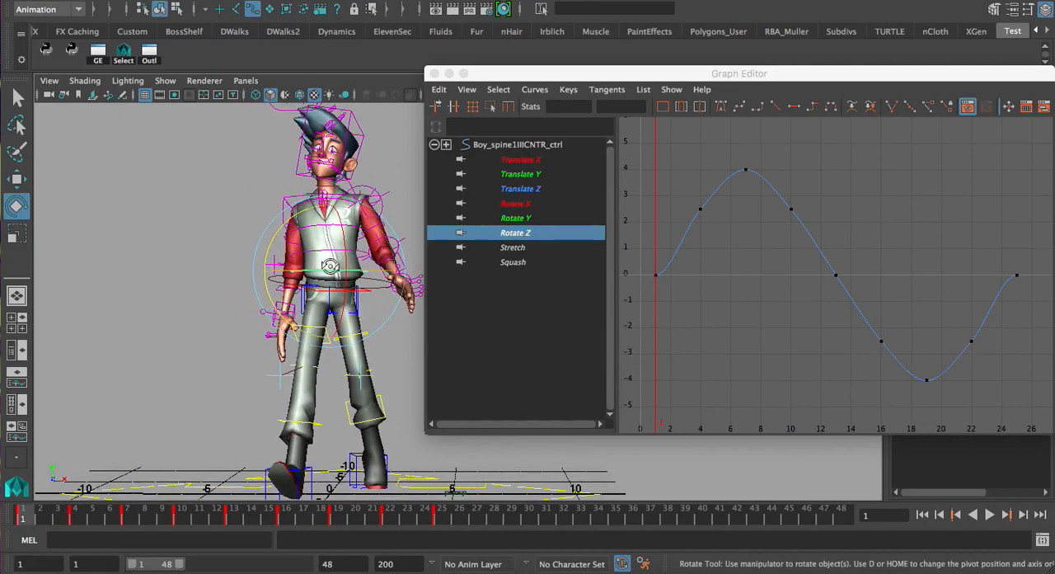
pyautogui.keyDown('alt'); pyautogui.moveTo(330, 265); pyautogui.dragTo(323, 277); pyautogui.keyUp('alt')
pyautogui.moveTo(38, 515); pyautogui.dragTo(126, 521)
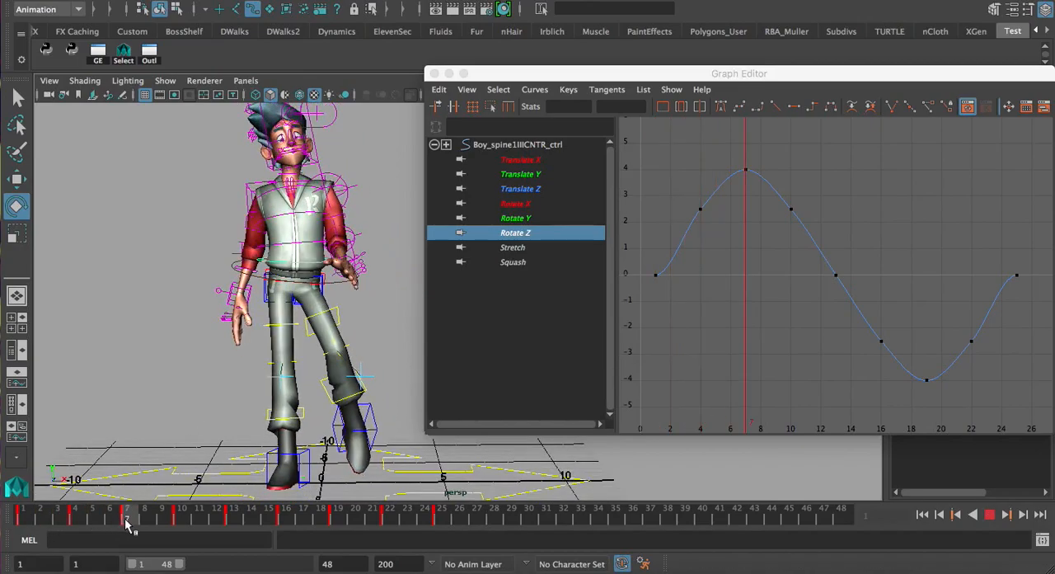
pyautogui.keyDown('alt'); pyautogui.moveTo(232, 335); pyautogui.dragTo(251, 349); pyautogui.keyUp('alt')
pyautogui.keyDown('alt'); pyautogui.moveTo(280, 276); pyautogui.dragTo(279, 278); pyautogui.keyUp('alt')
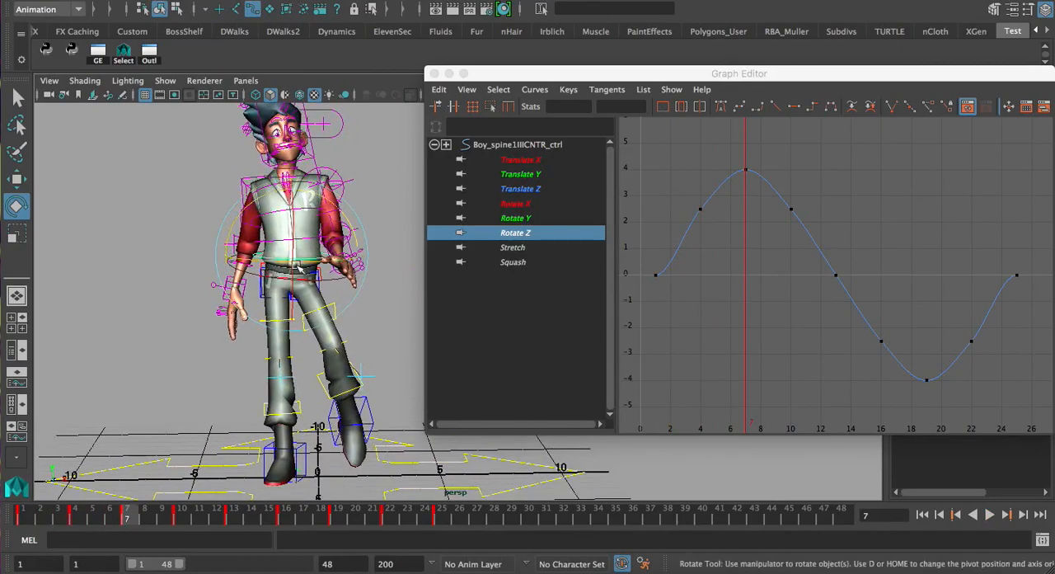
# Try shifting the spine's Rotate Z key at frame 13, undoing the edit
pyautogui.keyDown('shift'); pyautogui.moveTo(741, 238); pyautogui.dragTo(848, 277, button='middle'); pyautogui.keyUp('shift')
pyautogui.press('super+z')
pyautogui.click(693, 268)
pyautogui.keyDown('alt'); pyautogui.moveTo(849, 277); pyautogui.dragTo(861, 252, button='right'); pyautogui.keyUp('alt')
pyautogui.keyDown('alt'); pyautogui.moveTo(862, 252); pyautogui.dragTo(822, 228, button='middle'); pyautogui.keyUp('alt')
pyautogui.keyDown('alt'); pyautogui.moveTo(823, 229); pyautogui.dragTo(815, 224, button='right'); pyautogui.keyUp('alt')
pyautogui.keyDown('alt'); pyautogui.moveTo(814, 223); pyautogui.dragTo(798, 217, button='middle'); pyautogui.keyUp('alt')
pyautogui.keyDown('alt'); pyautogui.moveTo(798, 216); pyautogui.dragTo(816, 223, button='right'); pyautogui.keyUp('alt')
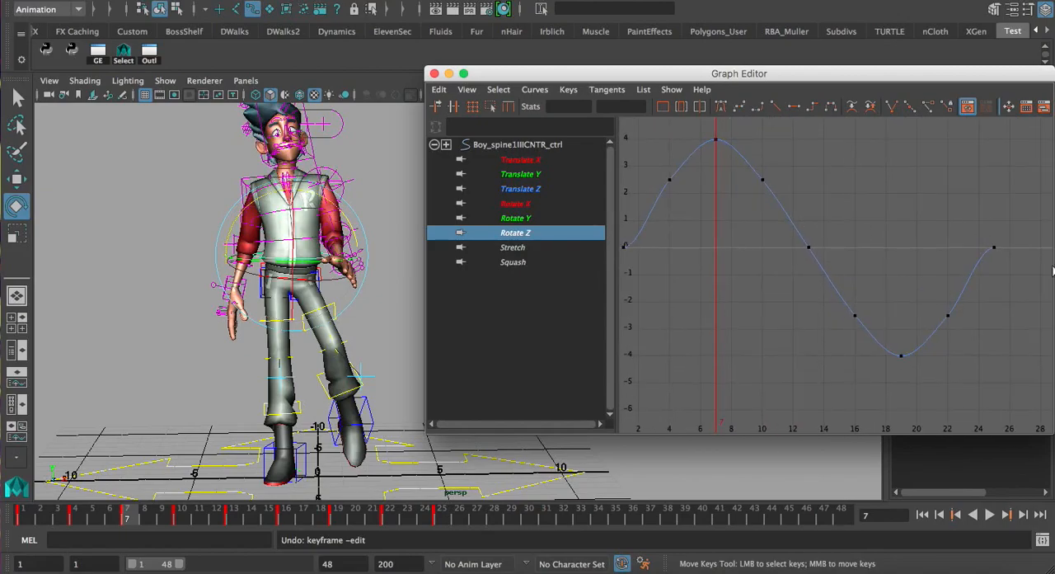
# Go to frame 10 and examine the tangent handles of the first and last Rotate Z keys at frames 1 and 25
pyautogui.moveTo(180, 511)
pyautogui.mouseDown()
pyautogui.moveTo(446, 527)
pyautogui.moveTo(183, 493)
pyautogui.mouseUp()
pyautogui.keyDown('alt'); pyautogui.moveTo(739, 279); pyautogui.dragTo(721, 273, button='right'); pyautogui.keyUp('alt')
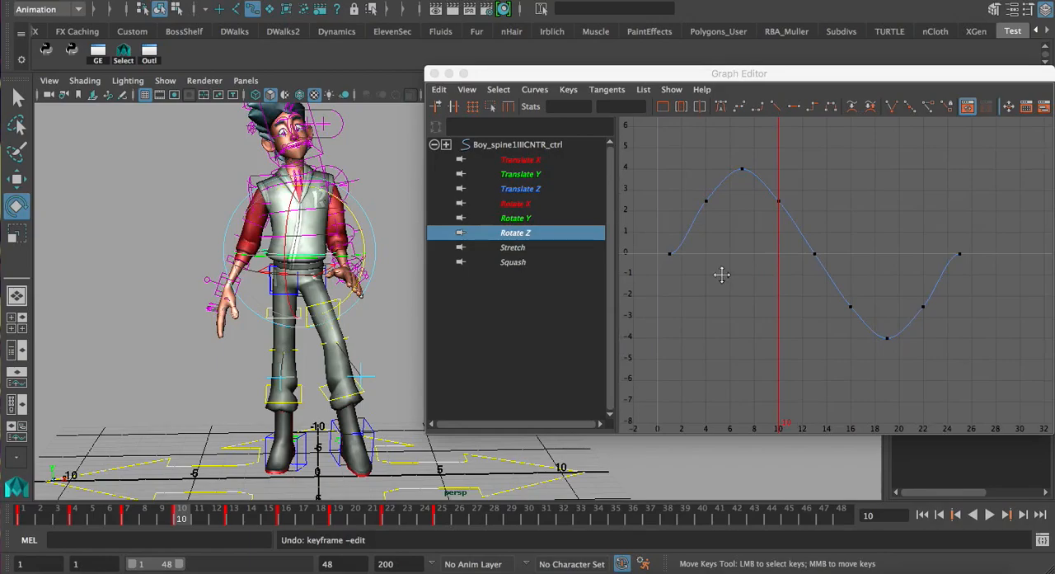
pyautogui.keyDown('alt'); pyautogui.moveTo(721, 274); pyautogui.dragTo(730, 277, button='middle'); pyautogui.keyUp('alt')
pyautogui.moveTo(707, 269); pyautogui.dragTo(707, 269)
pyautogui.keyDown('shift'); pyautogui.moveTo(940, 230); pyautogui.dragTo(1026, 289); pyautogui.keyUp('shift')
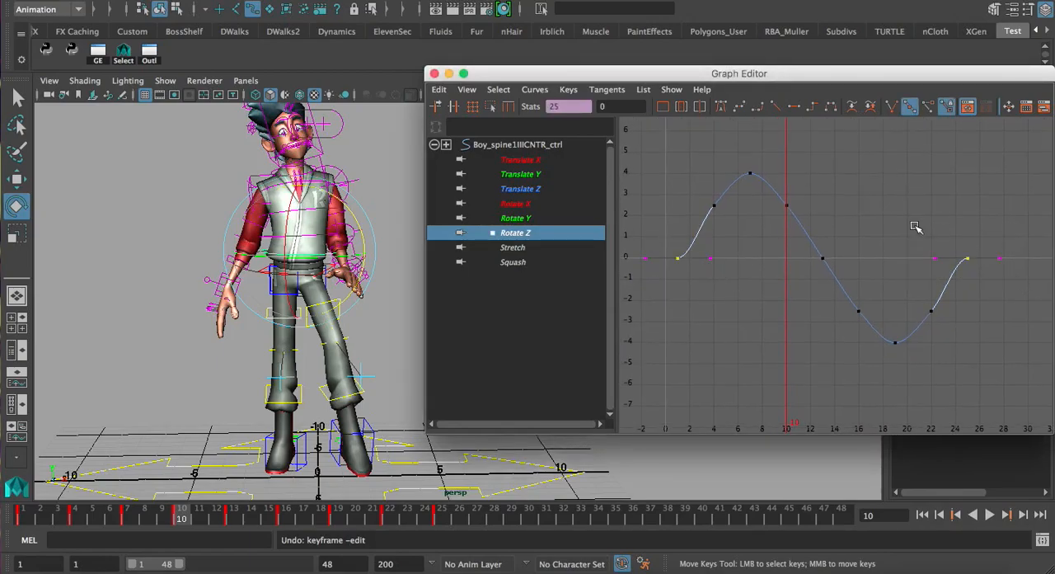
pyautogui.keyDown('shift'); pyautogui.moveTo(648, 257); pyautogui.dragTo(650, 263); pyautogui.keyUp('shift')
pyautogui.moveTo(643, 257); pyautogui.dragTo(664, 291, button='middle')
pyautogui.scroll(1, 742, 247)
pyautogui.keyDown('alt'); pyautogui.moveTo(744, 245); pyautogui.dragTo(749, 252, button='middle'); pyautogui.keyUp('alt')
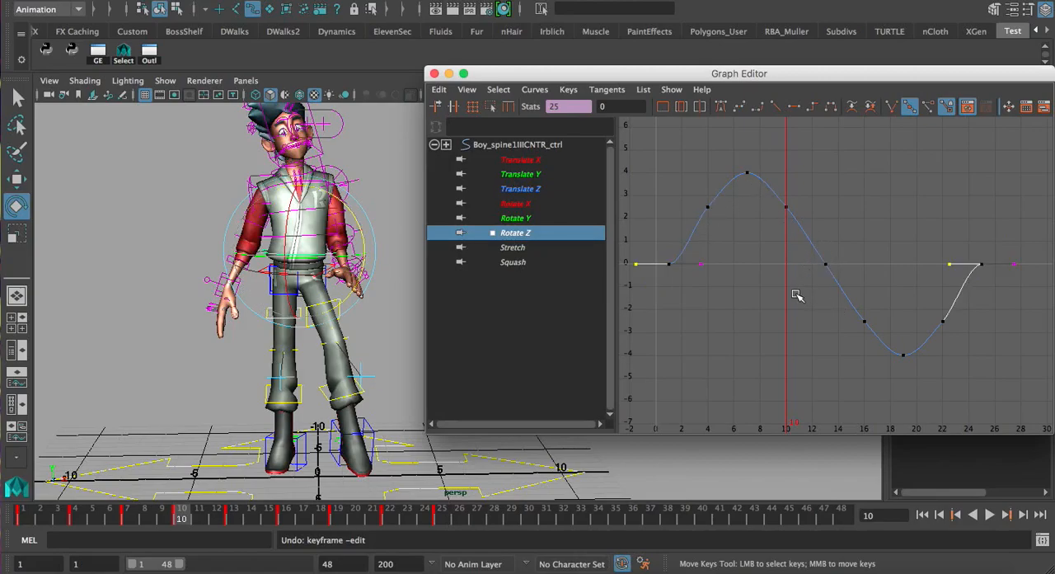
# Raise the Rotate Z keys at frames 4 and 10 by 0.225, and lower those at frames 16 and 22 to -2.725
pyautogui.click(688, 229)
pyautogui.moveTo(840, 234); pyautogui.dragTo(840, 235)
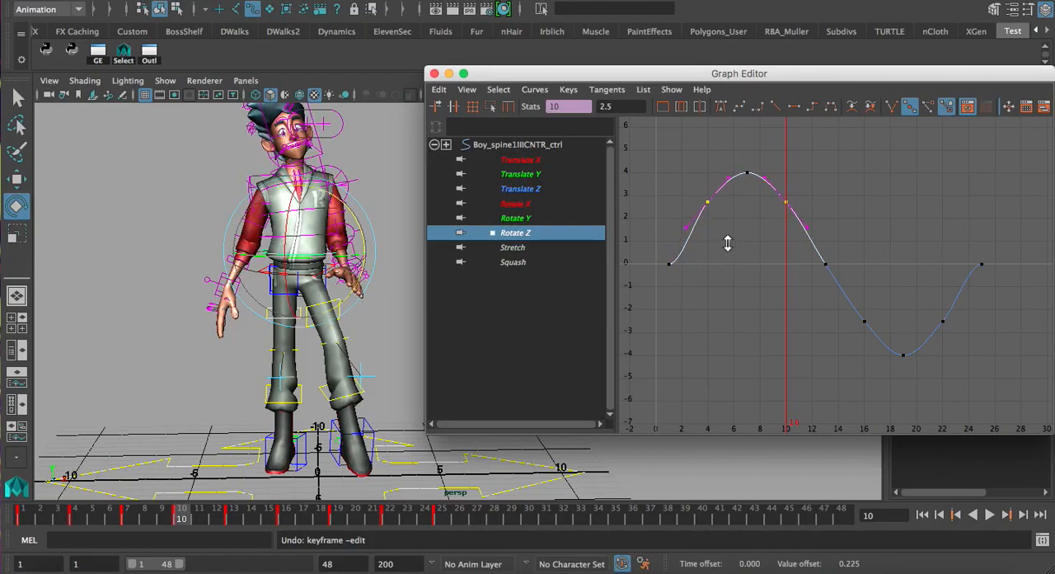
pyautogui.moveTo(818, 308); pyautogui.dragTo(966, 345)
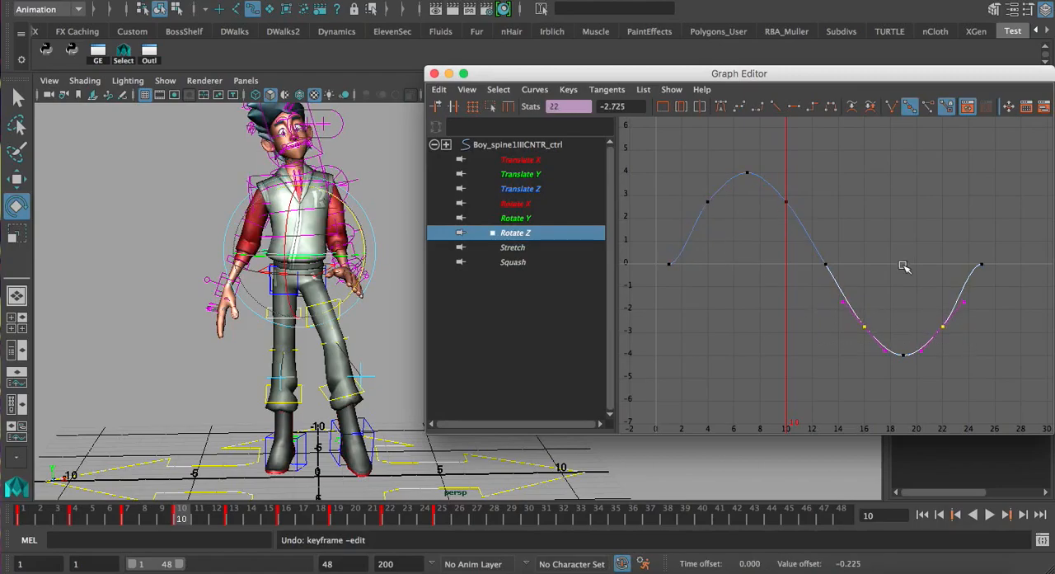
# Go to frame 13 and apply spline tangents to the Rotate Z keys at frames 1 and 25
pyautogui.moveTo(188, 519); pyautogui.dragTo(234, 515)
pyautogui.click(667, 262)
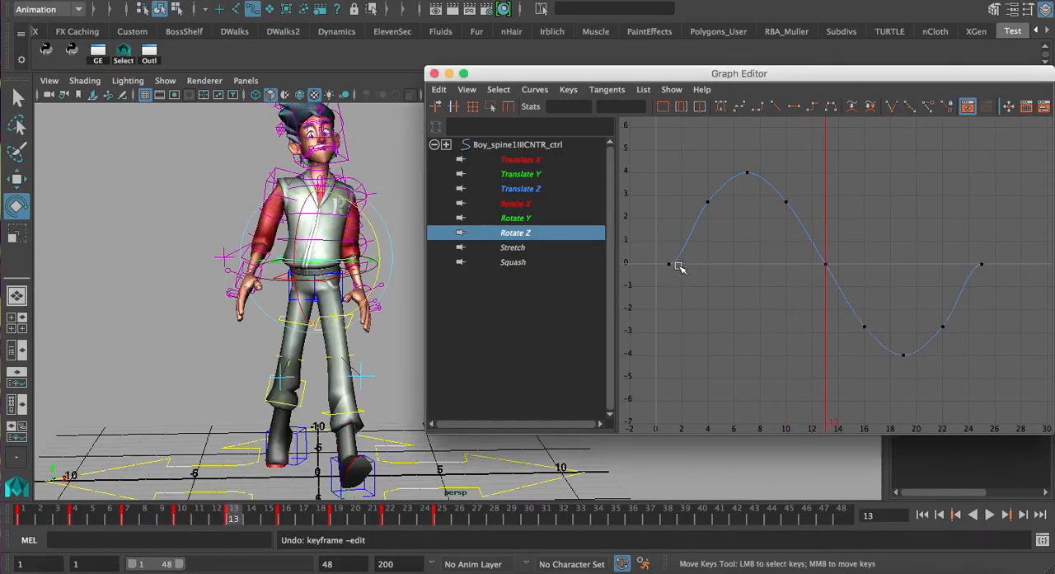
pyautogui.moveTo(935, 241); pyautogui.dragTo(1014, 285)
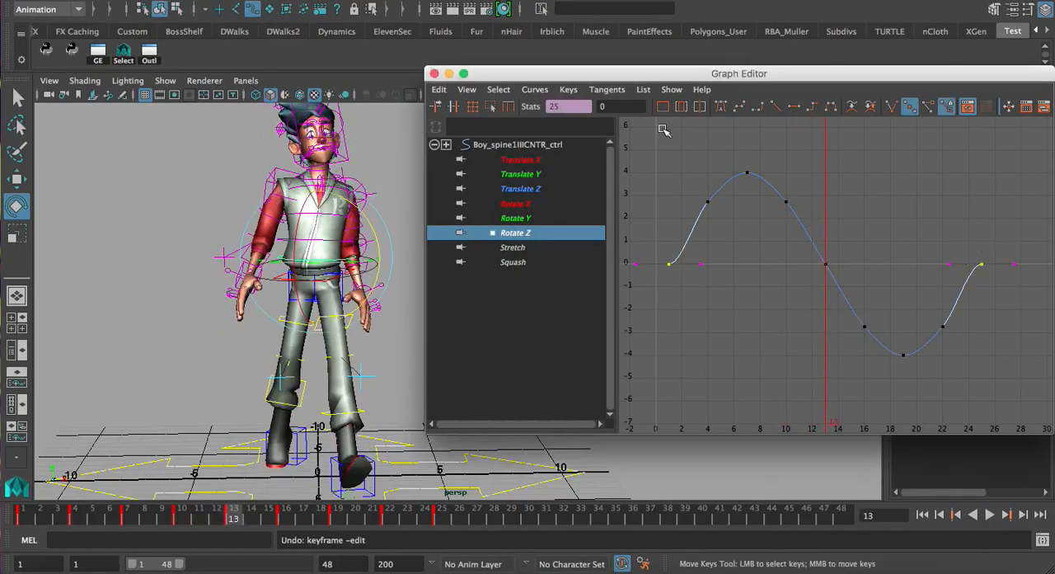
pyautogui.click(738, 110)
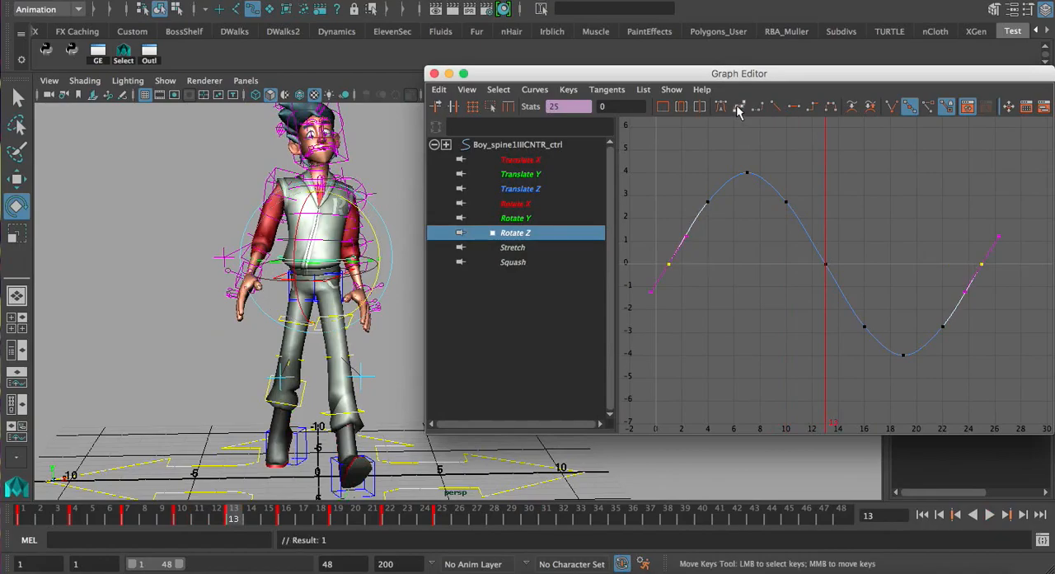
pyautogui.click(705, 263)
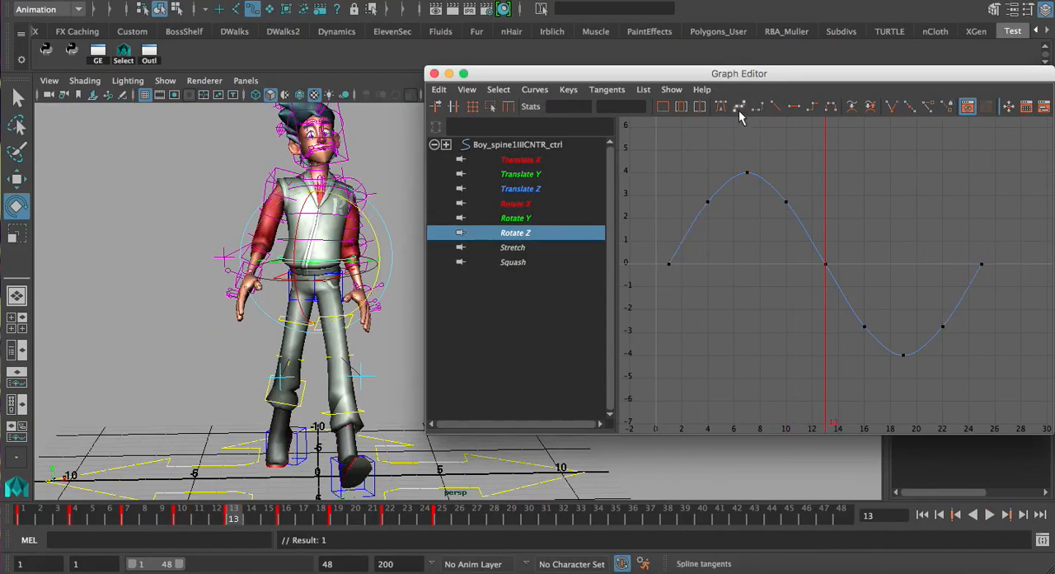
# Fine-tune the tangent handles of the first and last Rotate Z keys so their slopes match across the loop
pyautogui.click(674, 265)
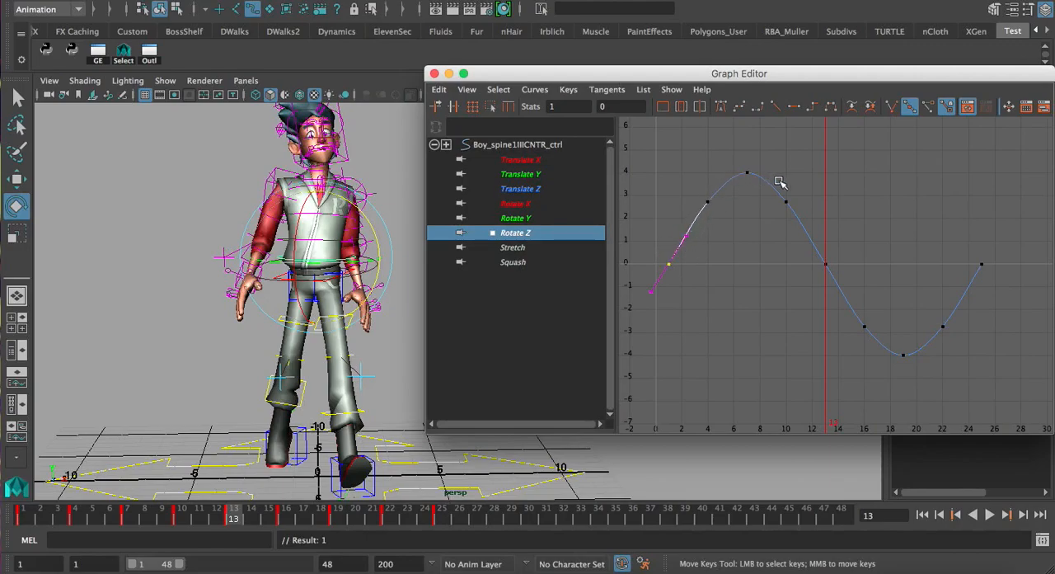
pyautogui.keyDown('shift'); pyautogui.click(981, 264); pyautogui.keyUp('shift')
pyautogui.keyDown('shift'); pyautogui.moveTo(990, 305); pyautogui.dragTo(990, 305); pyautogui.keyUp('shift')
pyautogui.keyDown('shift'); pyautogui.moveTo(636, 273); pyautogui.dragTo(667, 301); pyautogui.keyUp('shift')
pyautogui.moveTo(651, 287); pyautogui.dragTo(651, 289, button='middle')
pyautogui.click(714, 264)
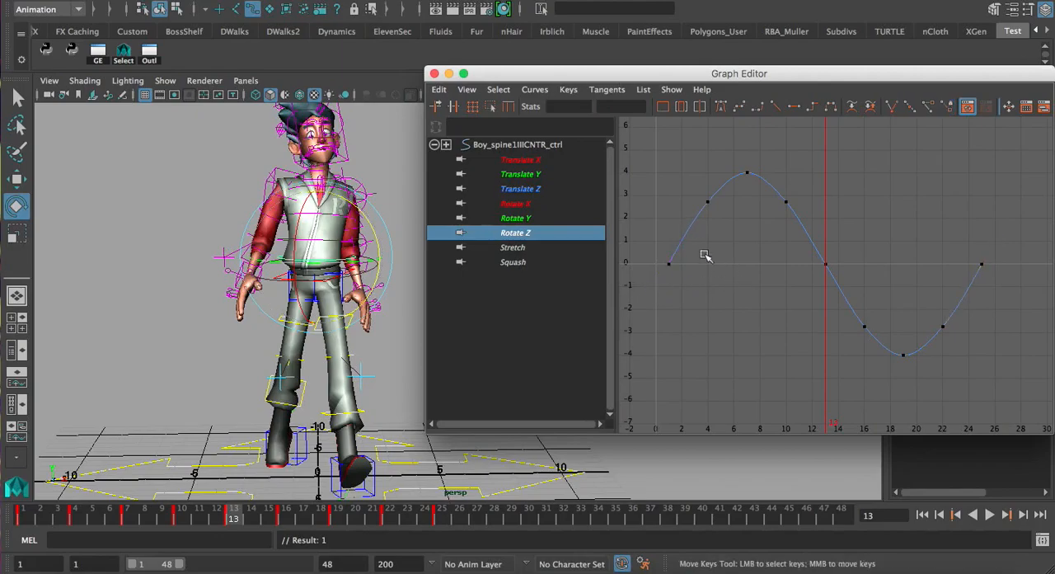
# Select the first and last Rotate Z keys and compare the character's poses at frames 1 and 25
pyautogui.click(670, 262)
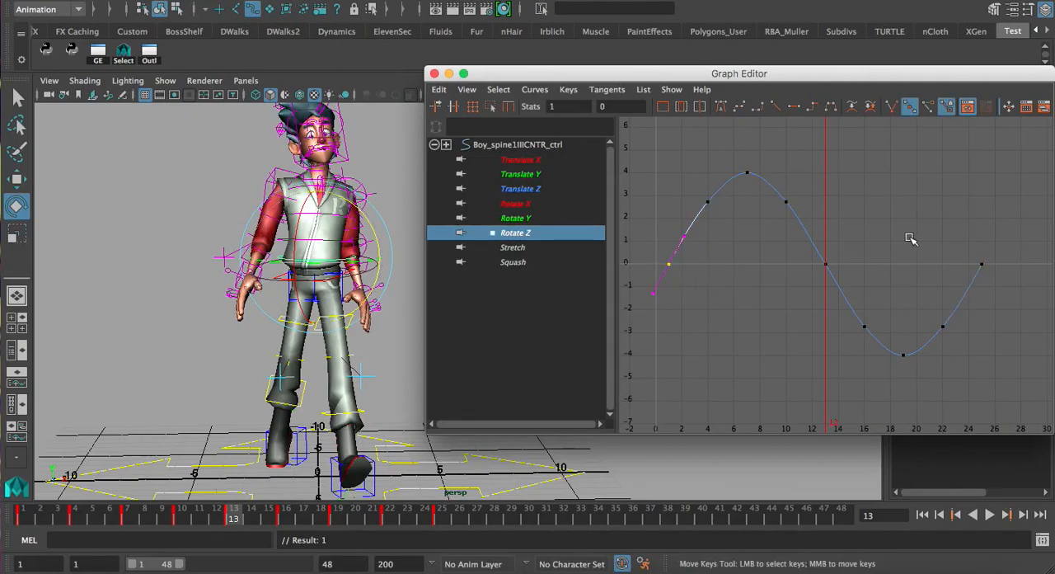
pyautogui.keyDown('shift'); pyautogui.click(982, 263); pyautogui.keyUp('shift')
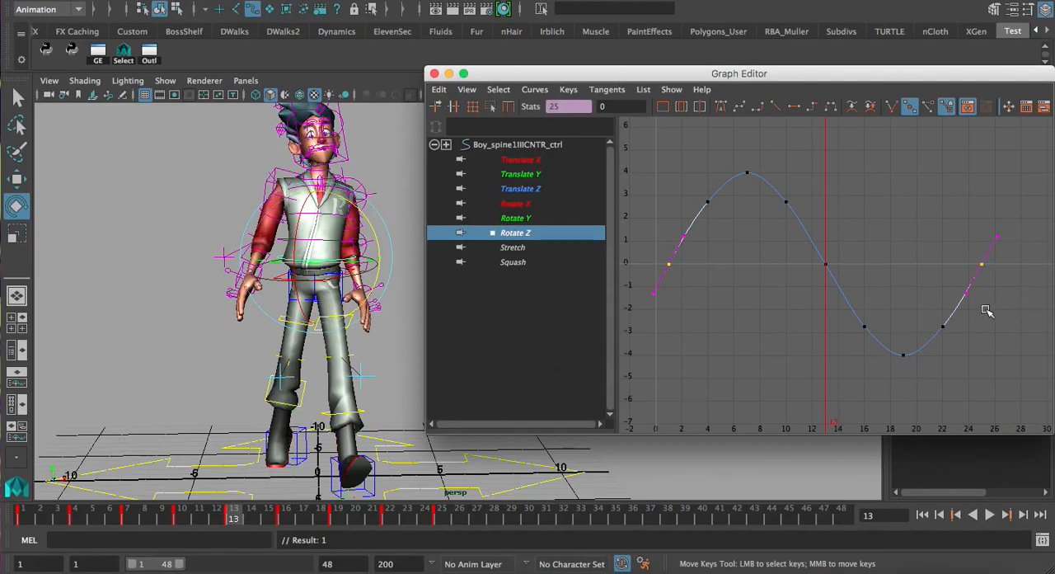
pyautogui.click(448, 511)
pyautogui.keyDown('alt'); pyautogui.moveTo(371, 317); pyautogui.dragTo(366, 324, button='right'); pyautogui.keyUp('alt')
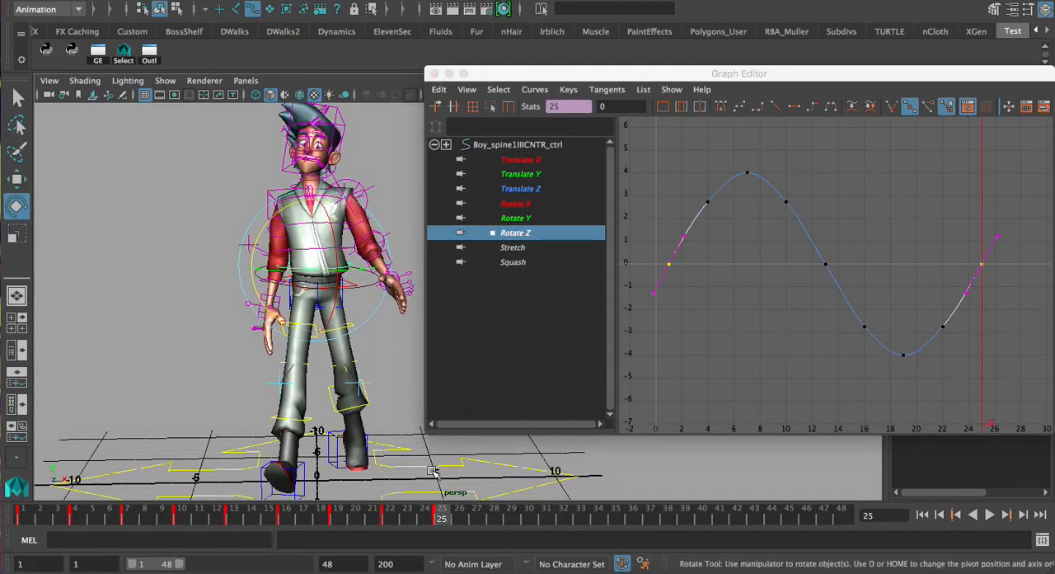
pyautogui.press('.')
pyautogui.press('.')
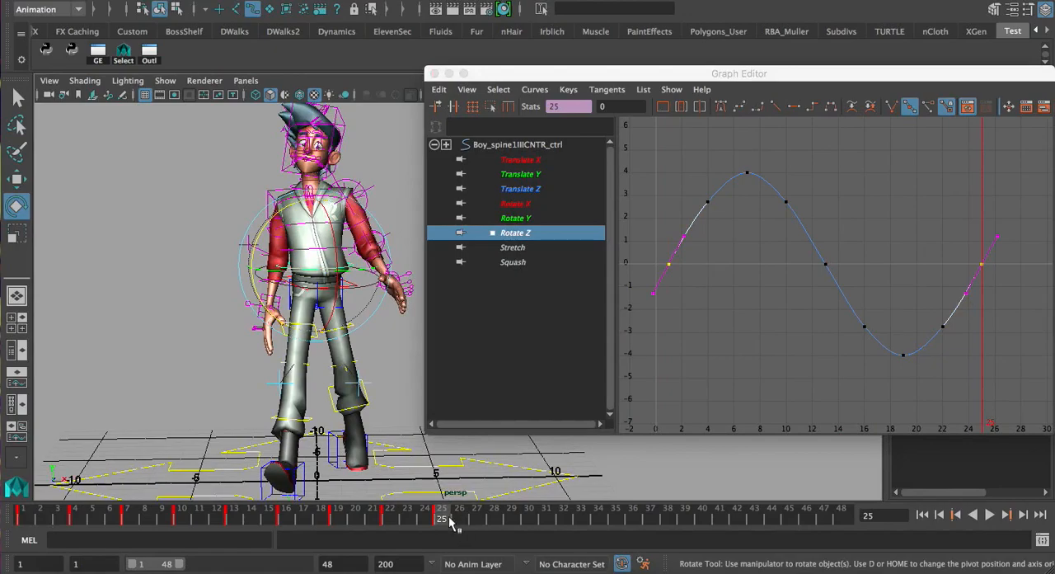
pyautogui.press('.')
pyautogui.press('.')
pyautogui.press('.')
pyautogui.press('.')
pyautogui.press('.')
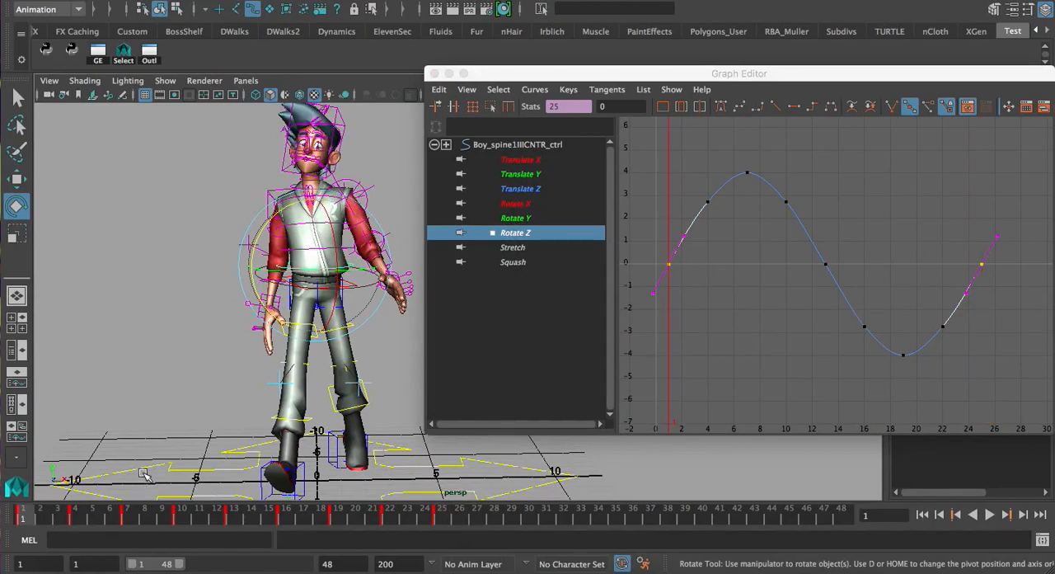
pyautogui.press('.')
pyautogui.press('.')
pyautogui.press('.')
pyautogui.press('.')
pyautogui.press('.')
pyautogui.press('.')
pyautogui.press('.')
pyautogui.press('.')
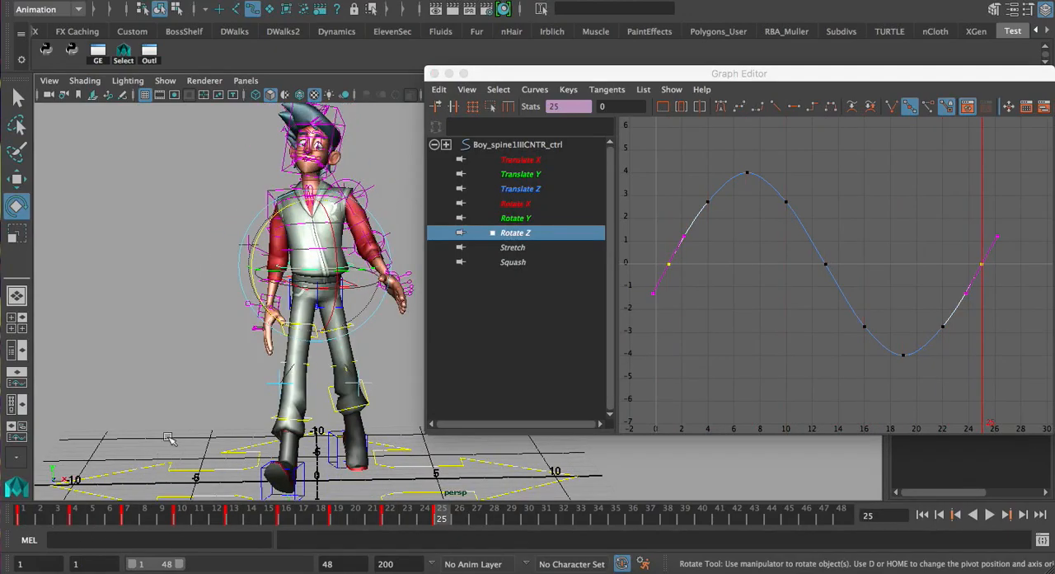
# Look over the Post Infinity options for the Rotate Z curve without choosing one
pyautogui.click(534, 89)
pyautogui.moveTo(557, 132)
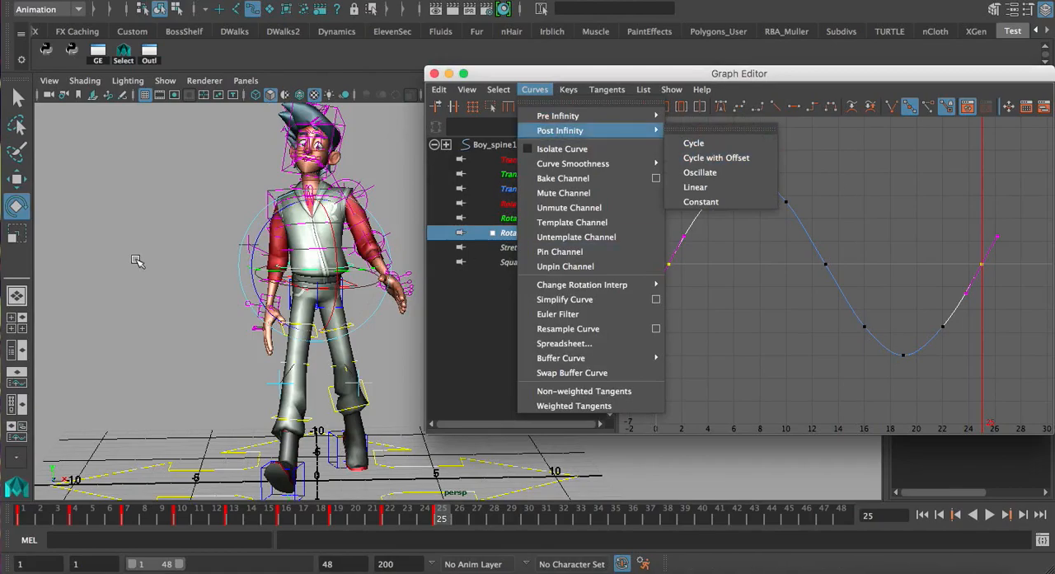
pyautogui.click(711, 332)
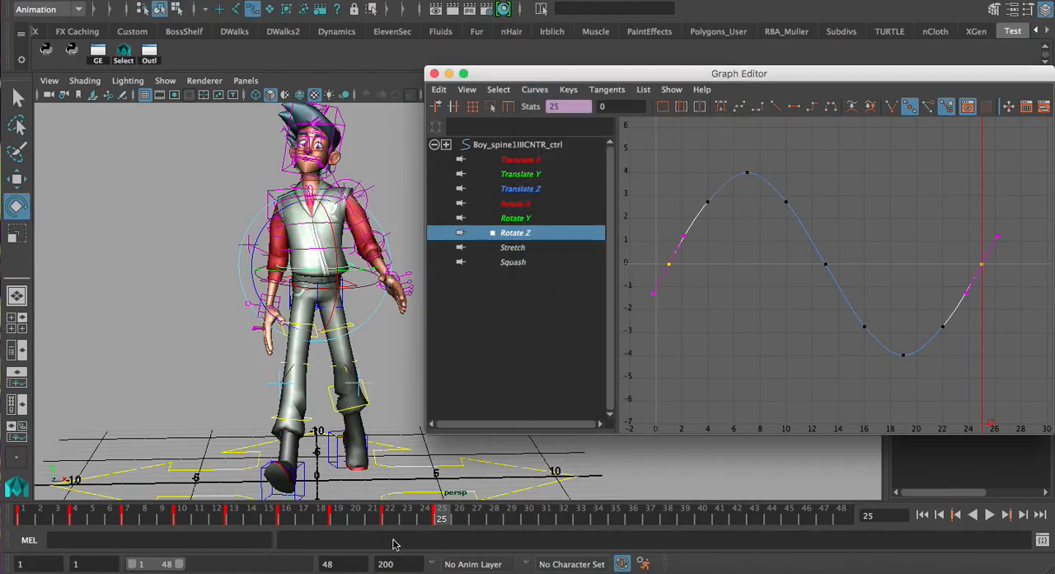
# Raise the spine's Rotate Z key at frame 25 to 0.546 so it differs from the first key
pyautogui.click(947, 217)
pyautogui.click(989, 267)
pyautogui.moveTo(996, 235); pyautogui.dragTo(1007, 247)
pyautogui.moveTo(1000, 240); pyautogui.dragTo(992, 236, button='middle')
pyautogui.moveTo(970, 254); pyautogui.dragTo(999, 272)
pyautogui.keyDown('shift'); pyautogui.moveTo(959, 236); pyautogui.dragTo(957, 223, button='middle'); pyautogui.keyUp('shift')
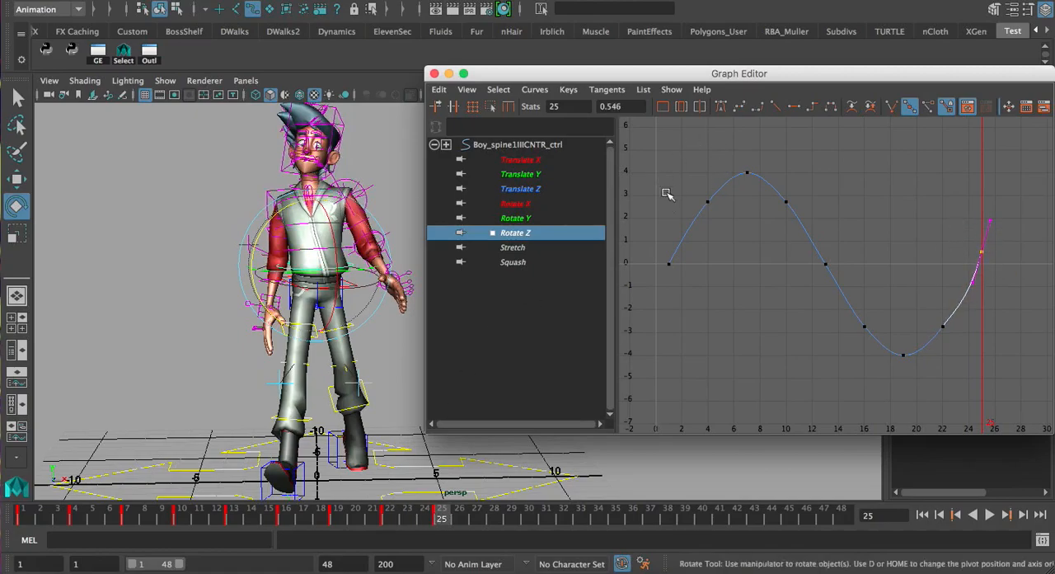
# Set the whole Rotate Z curve's post infinity to Cycle with Offset
pyautogui.moveTo(662, 179); pyautogui.dragTo(701, 221)
pyautogui.click(536, 90)
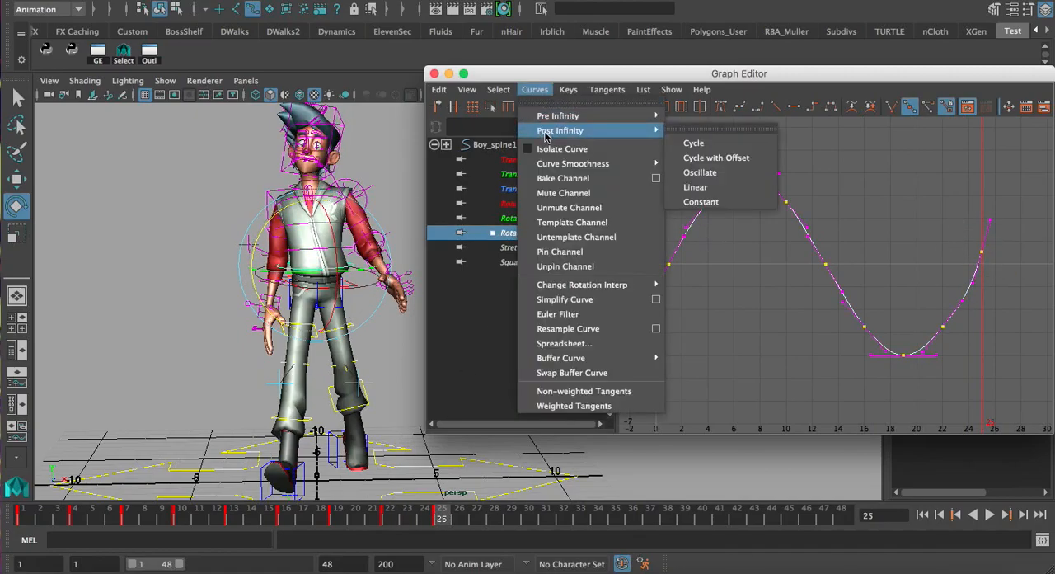
pyautogui.click(711, 157)
# Extend the playback range to end at frame 100000 and check the character's accumulated tilt near frame 93462
pyautogui.doubleClick(332, 564)
pyautogui.write('1')
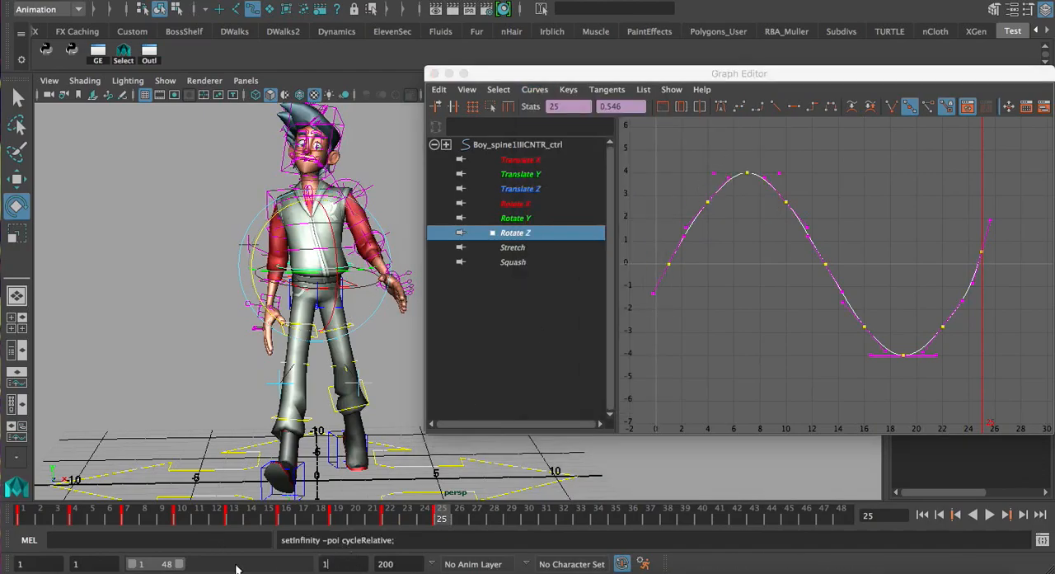
pyautogui.write('00000')
pyautogui.press('Return')
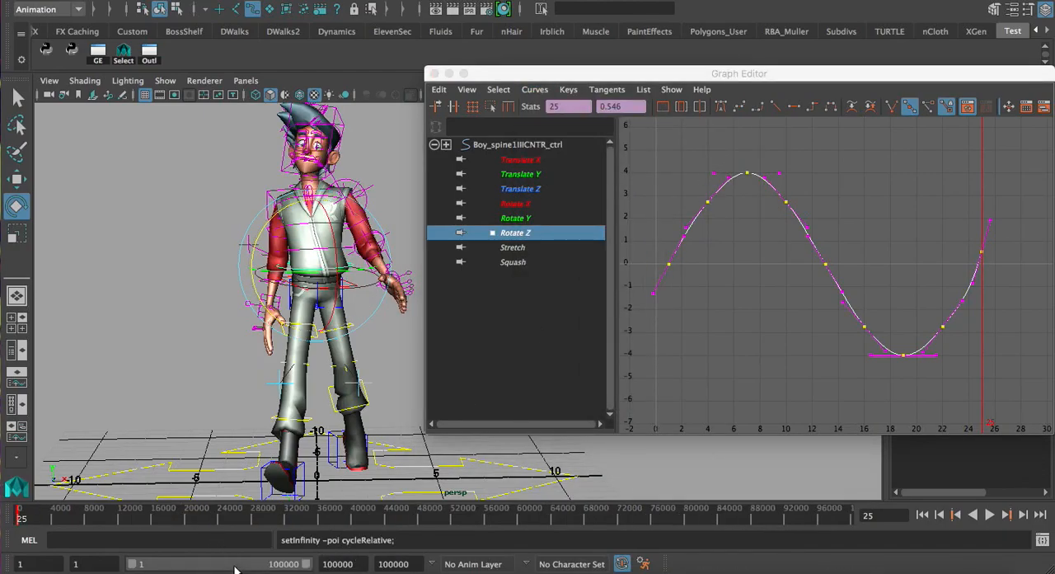
pyautogui.moveTo(778, 517); pyautogui.dragTo(805, 518)
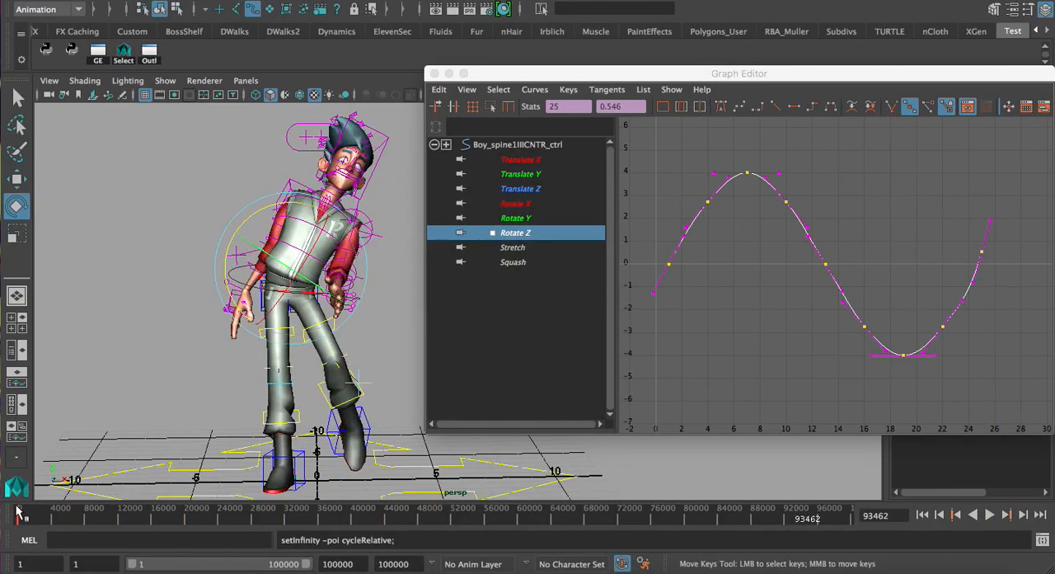
# Undo the Cycle with Offset setting and the raised Rotate Z key at frame 25
pyautogui.press('z')
pyautogui.press('z')
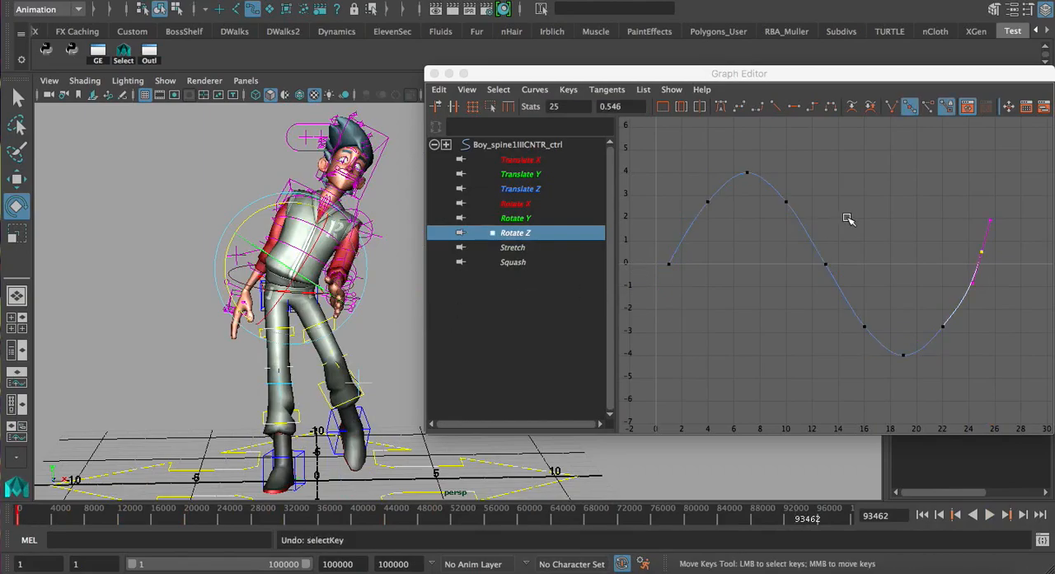
pyautogui.press('z')
pyautogui.press('z')
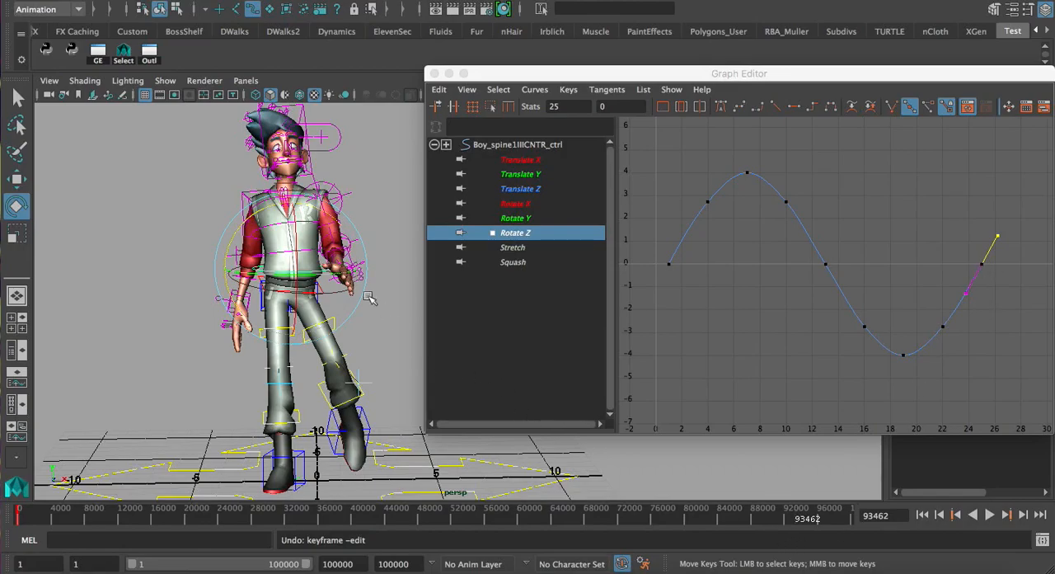
# Return to frame 1 with the animation's end time set to 100, and close the Graph Editor
pyautogui.click(24, 521)
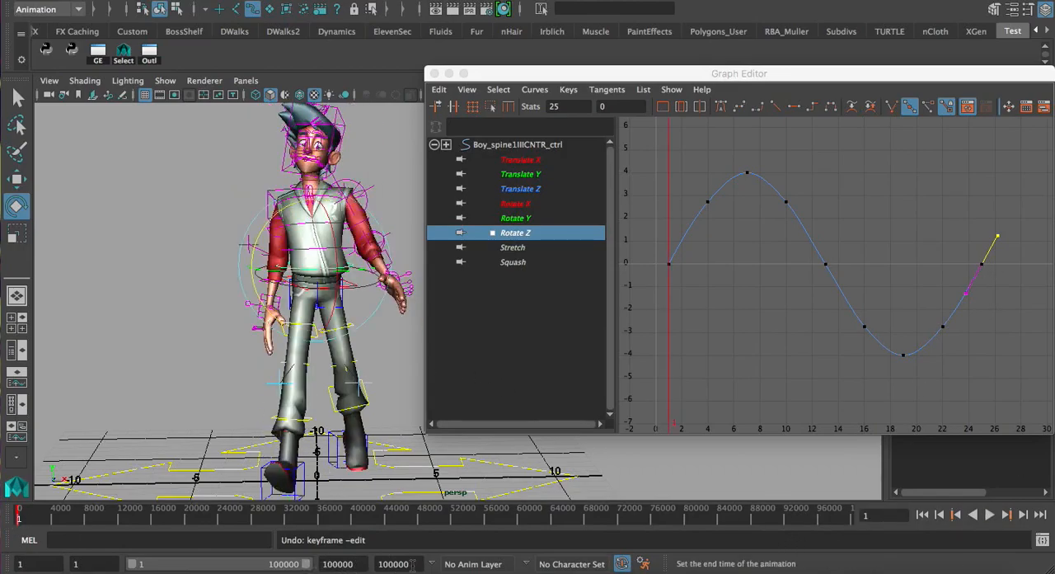
pyautogui.press('Return')
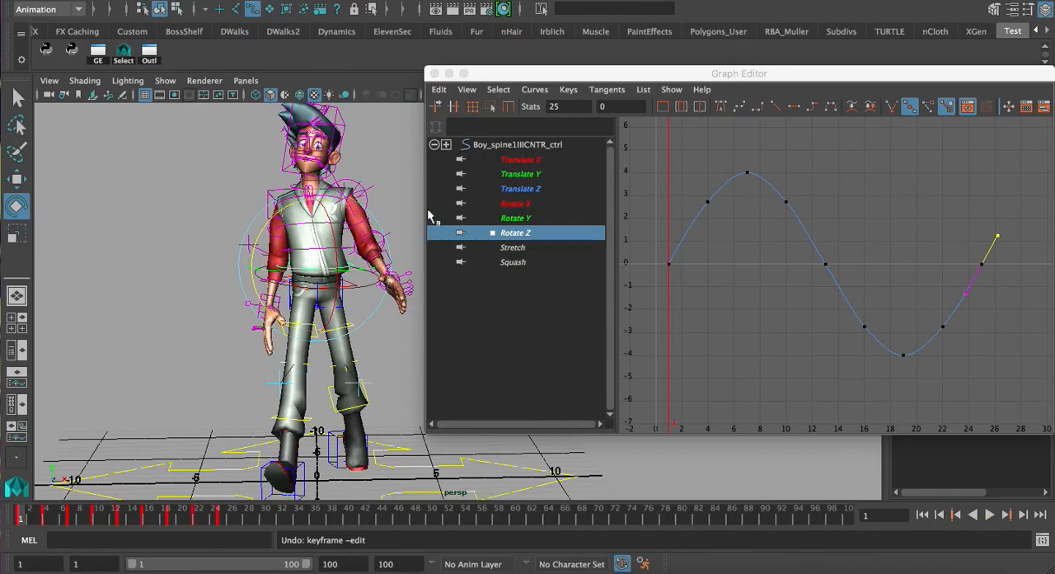
pyautogui.click(423, 72)
# Examine the character's upper body and its controls from several angles
pyautogui.click(400, 244)
pyautogui.keyDown('alt'); pyautogui.moveTo(400, 244); pyautogui.dragTo(621, 265); pyautogui.keyUp('alt')
pyautogui.keyDown('alt'); pyautogui.moveTo(616, 265); pyautogui.dragTo(574, 284, button='middle'); pyautogui.keyUp('alt')
pyautogui.keyDown('alt'); pyautogui.moveTo(521, 284); pyautogui.dragTo(546, 284, button='right'); pyautogui.keyUp('alt')
pyautogui.keyDown('alt'); pyautogui.moveTo(443, 186); pyautogui.dragTo(458, 322, button='middle'); pyautogui.keyUp('alt')
pyautogui.keyDown('alt'); pyautogui.moveTo(458, 321); pyautogui.dragTo(523, 275, button='right'); pyautogui.keyUp('alt')
pyautogui.keyDown('alt'); pyautogui.moveTo(518, 275); pyautogui.dragTo(370, 273); pyautogui.keyUp('alt')
pyautogui.click(290, 264)
pyautogui.keyDown('alt'); pyautogui.moveTo(333, 269); pyautogui.dragTo(312, 268, button='right'); pyautogui.keyUp('alt')
pyautogui.keyDown('alt'); pyautogui.moveTo(312, 268); pyautogui.dragTo(381, 237); pyautogui.keyUp('alt')
# Go to frame 7, try moving the central eye control with the Move tool, and undo the move
pyautogui.press('w')
pyautogui.press('z')
pyautogui.keyDown('alt'); pyautogui.moveTo(579, 262); pyautogui.dragTo(560, 261, button='right'); pyautogui.keyUp('alt')
pyautogui.keyDown('alt'); pyautogui.moveTo(561, 262); pyautogui.dragTo(624, 262); pyautogui.keyUp('alt')
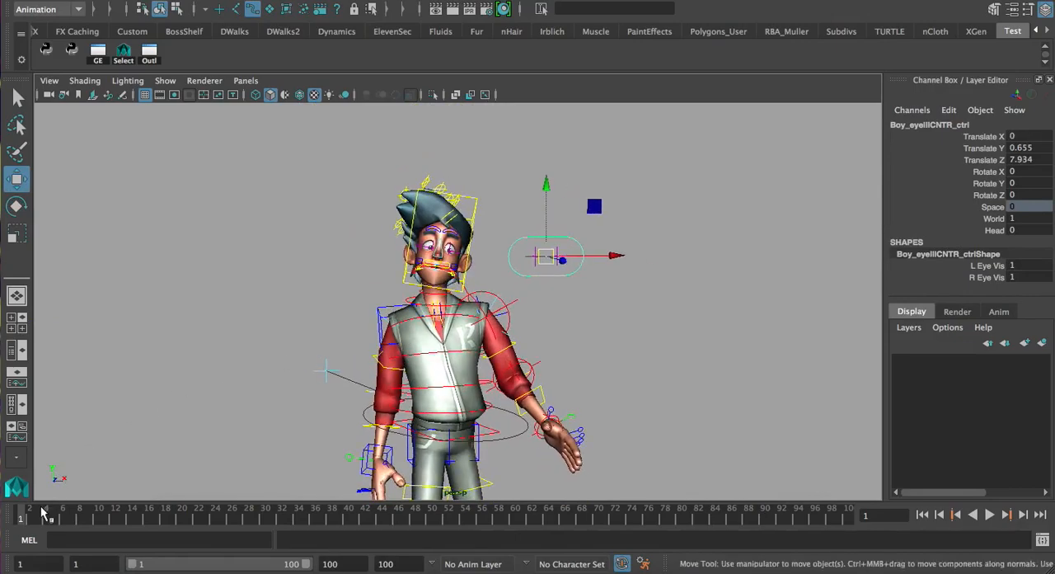
pyautogui.moveTo(45, 511); pyautogui.dragTo(72, 516)
pyautogui.moveTo(538, 255); pyautogui.dragTo(557, 222)
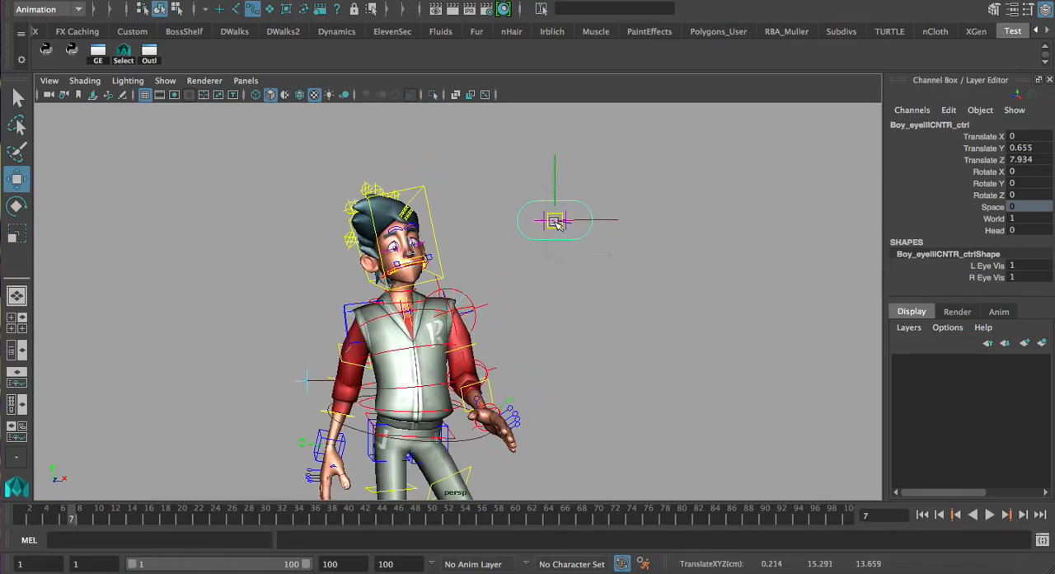
pyautogui.press('z')
# Select the character's right eye control and examine the facial controls up close
pyautogui.click(540, 259)
pyautogui.moveTo(538, 257); pyautogui.dragTo(438, 179)
pyautogui.keyDown('alt'); pyautogui.moveTo(491, 239); pyautogui.dragTo(528, 306, button='middle'); pyautogui.keyUp('alt')
pyautogui.keyDown('alt'); pyautogui.moveTo(528, 306); pyautogui.dragTo(751, 300, button='right'); pyautogui.keyUp('alt')
pyautogui.keyDown('alt'); pyautogui.moveTo(751, 300); pyautogui.dragTo(692, 295); pyautogui.keyUp('alt')
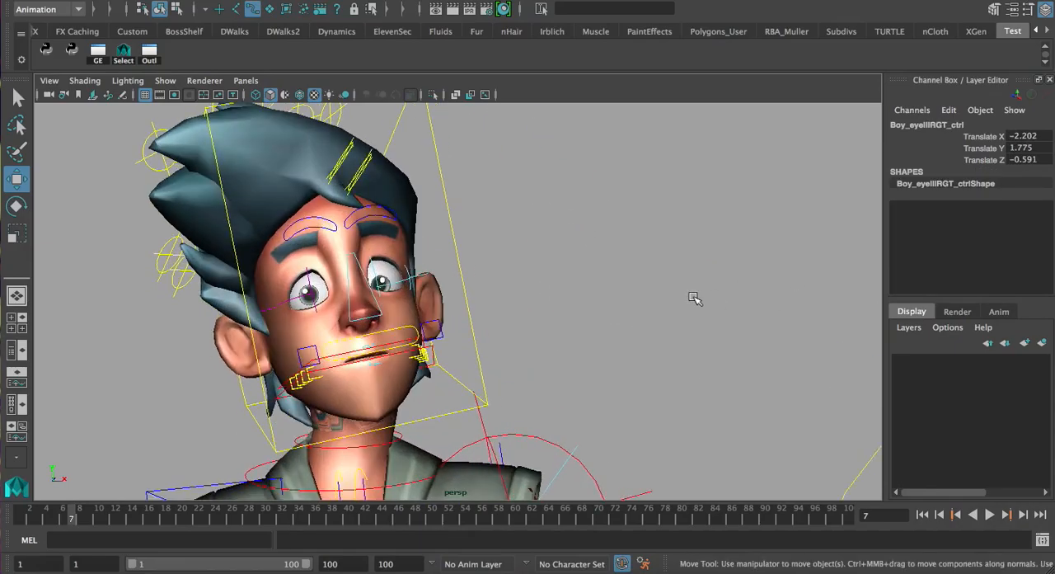
pyautogui.keyDown('alt'); pyautogui.moveTo(667, 284); pyautogui.dragTo(487, 272, button='right'); pyautogui.keyUp('alt')
pyautogui.moveTo(382, 156); pyautogui.dragTo(185, 91)
pyautogui.keyDown('alt'); pyautogui.moveTo(432, 132); pyautogui.dragTo(102, 266, button='right'); pyautogui.keyUp('alt')
pyautogui.moveTo(443, 249); pyautogui.dragTo(292, 159)
pyautogui.keyDown('alt'); pyautogui.moveTo(314, 243); pyautogui.dragTo(863, 276, button='right'); pyautogui.keyUp('alt')
# Clear the selection and examine the left arm and hand controls from the side
pyautogui.click(588, 244)
pyautogui.keyDown('alt'); pyautogui.moveTo(588, 244); pyautogui.dragTo(522, 245); pyautogui.keyUp('alt')
pyautogui.keyDown('alt'); pyautogui.moveTo(573, 264); pyautogui.dragTo(565, 165, button='middle'); pyautogui.keyUp('alt')
pyautogui.keyDown('alt'); pyautogui.moveTo(566, 165); pyautogui.dragTo(510, 337, button='right'); pyautogui.keyUp('alt')
pyautogui.keyDown('alt'); pyautogui.moveTo(511, 336); pyautogui.dragTo(568, 227, button='middle'); pyautogui.keyUp('alt')
pyautogui.keyDown('alt'); pyautogui.moveTo(569, 226); pyautogui.dragTo(541, 271, button='right'); pyautogui.keyUp('alt')
pyautogui.keyDown('alt'); pyautogui.moveTo(544, 281); pyautogui.dragTo(509, 306); pyautogui.keyUp('alt')
pyautogui.keyDown('alt'); pyautogui.moveTo(445, 363); pyautogui.dragTo(488, 252, button='middle'); pyautogui.keyUp('alt')
pyautogui.keyDown('alt'); pyautogui.moveTo(412, 251); pyautogui.dragTo(469, 255, button='right'); pyautogui.keyUp('alt')
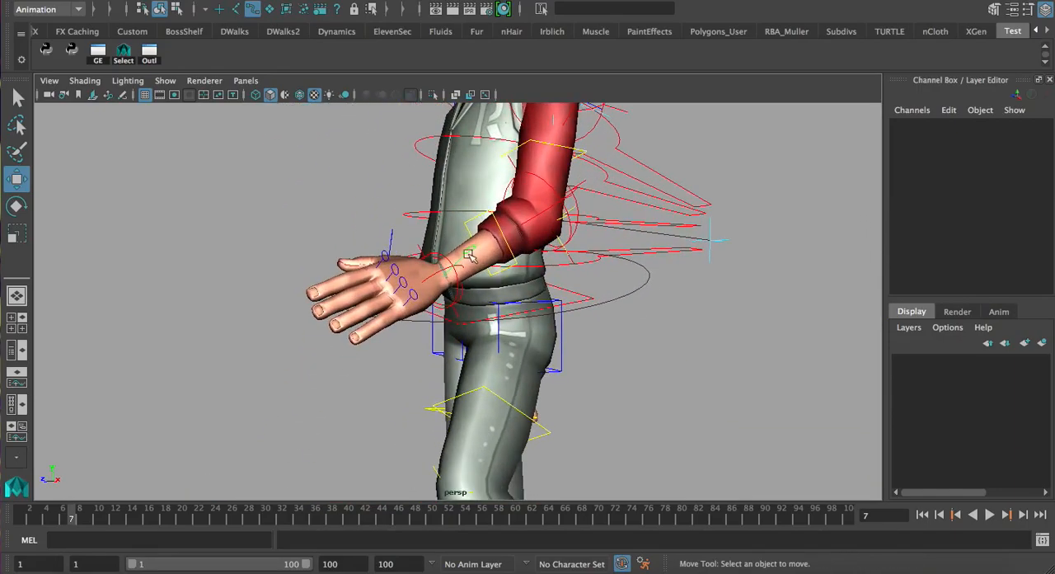
# Frame a control on the left hand and examine the hand and arm around it
pyautogui.click(385, 259)
pyautogui.keyDown('alt'); pyautogui.moveTo(385, 258); pyautogui.dragTo(399, 290); pyautogui.keyUp('alt')
pyautogui.press('f')
pyautogui.keyDown('alt'); pyautogui.moveTo(753, 288); pyautogui.dragTo(375, 330, button='right'); pyautogui.keyUp('alt')
pyautogui.keyDown('alt'); pyautogui.moveTo(462, 329); pyautogui.dragTo(440, 254, button='middle'); pyautogui.keyUp('alt')
pyautogui.keyDown('alt'); pyautogui.moveTo(498, 231); pyautogui.dragTo(523, 266); pyautogui.keyUp('alt')
pyautogui.keyDown('alt'); pyautogui.moveTo(592, 264); pyautogui.dragTo(395, 262, button='right'); pyautogui.keyUp('alt')
pyautogui.keyDown('alt'); pyautogui.moveTo(600, 235); pyautogui.dragTo(667, 243); pyautogui.keyUp('alt')
# Select the first and third spine controls in turn to review their keyed rotation channels
pyautogui.click(668, 243)
pyautogui.click(464, 244)
pyautogui.keyDown('alt'); pyautogui.moveTo(468, 260); pyautogui.dragTo(432, 268); pyautogui.keyUp('alt')
pyautogui.keyDown('alt'); pyautogui.moveTo(487, 251); pyautogui.dragTo(429, 339); pyautogui.keyUp('alt')
pyautogui.click(350, 252)
pyautogui.click(433, 360)
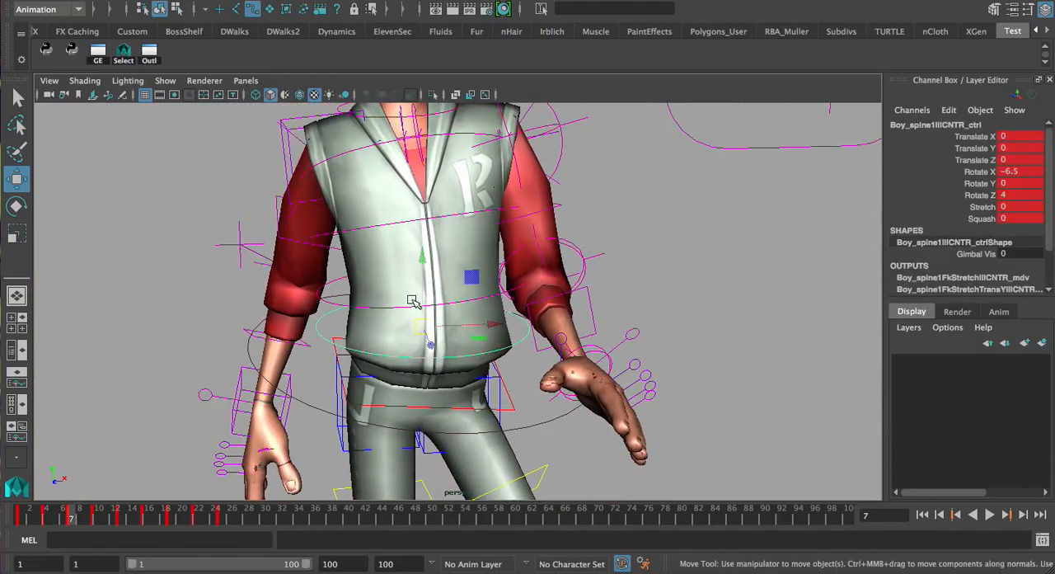
pyautogui.click(403, 309)
pyautogui.click(394, 225)
pyautogui.keyDown('alt'); pyautogui.moveTo(434, 251); pyautogui.dragTo(422, 270); pyautogui.keyUp('alt')
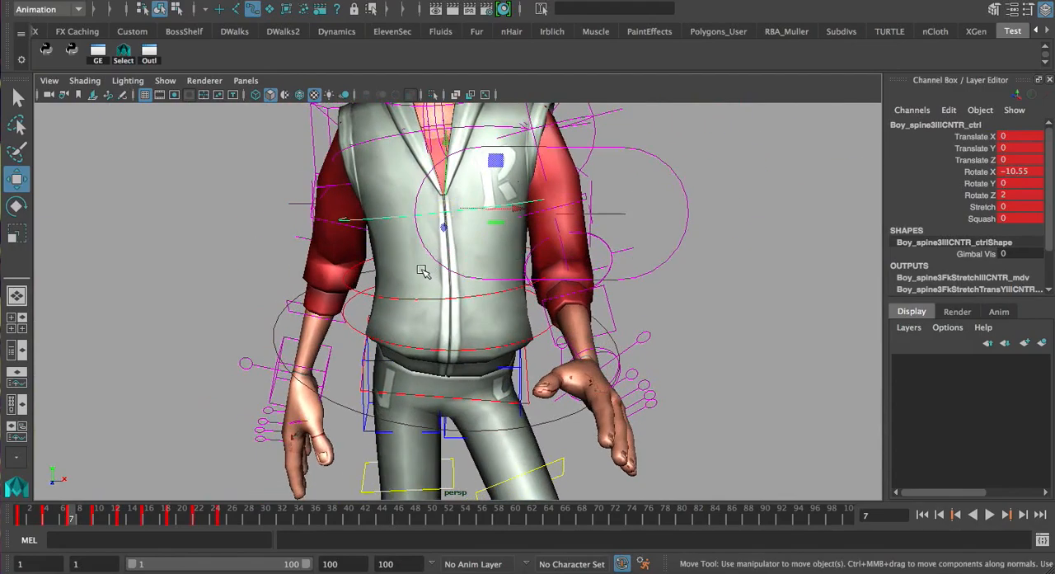
# Try rotating the fourth spine control at frame 7 and undo the rotation
pyautogui.press('alt')
pyautogui.press('alt')
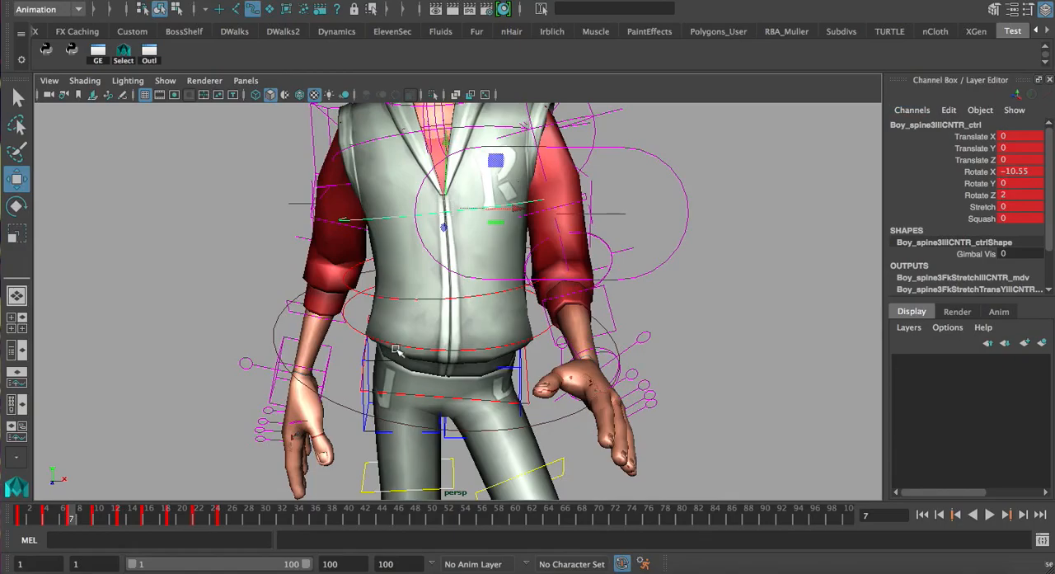
pyautogui.keyDown('alt'); pyautogui.moveTo(538, 280); pyautogui.dragTo(486, 271); pyautogui.keyUp('alt')
pyautogui.keyDown('alt'); pyautogui.moveTo(617, 353); pyautogui.dragTo(638, 294); pyautogui.keyUp('alt')
pyautogui.keyDown('alt'); pyautogui.moveTo(638, 294); pyautogui.dragTo(470, 299, button='right'); pyautogui.keyUp('alt')
pyautogui.keyDown('alt'); pyautogui.moveTo(470, 299); pyautogui.dragTo(497, 329); pyautogui.keyUp('alt')
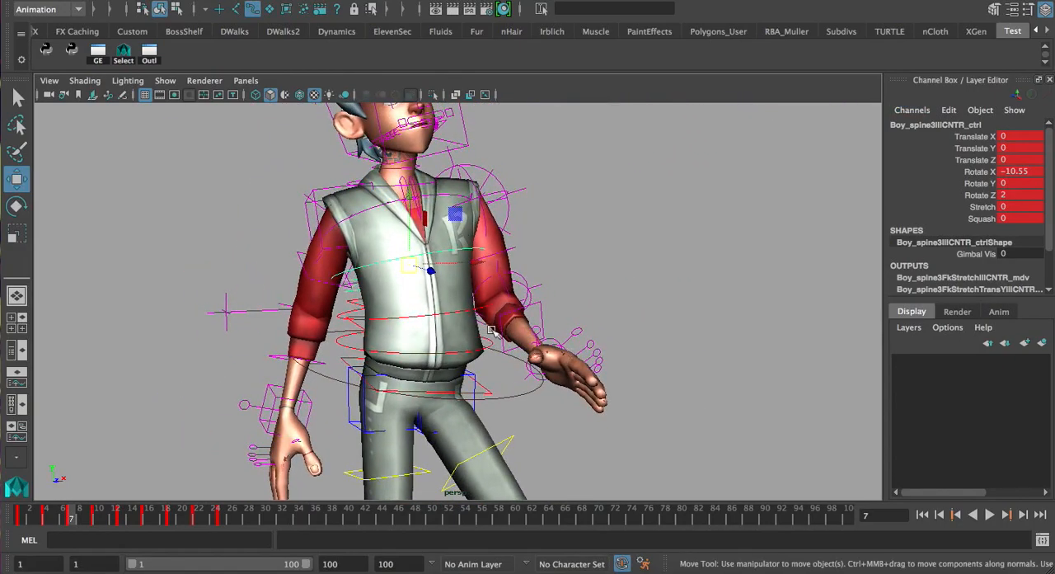
pyautogui.click(386, 210)
pyautogui.press('e')
pyautogui.moveTo(421, 216); pyautogui.dragTo(418, 211)
pyautogui.hotkey('ctrl', 'z')
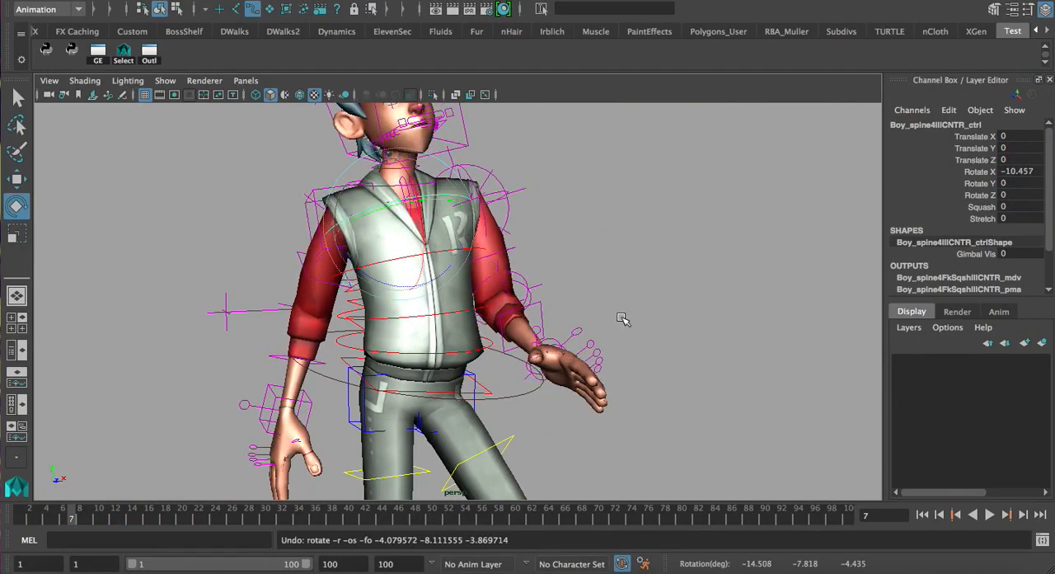
# Select the left hand's index finger control and examine the hand up close
pyautogui.click(625, 329)
pyautogui.keyDown('alt'); pyautogui.moveTo(619, 379); pyautogui.dragTo(395, 288); pyautogui.keyUp('alt')
pyautogui.keyDown('alt'); pyautogui.moveTo(395, 288); pyautogui.dragTo(458, 328, button='right'); pyautogui.keyUp('alt')
pyautogui.keyDown('alt'); pyautogui.moveTo(458, 328); pyautogui.dragTo(527, 310); pyautogui.keyUp('alt')
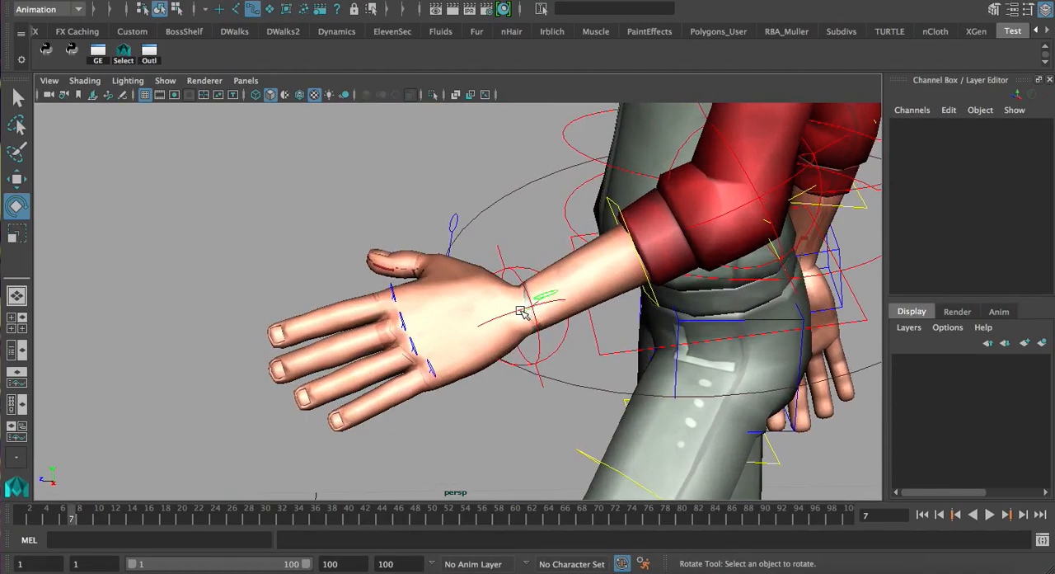
pyautogui.click(536, 310)
pyautogui.click(402, 314)
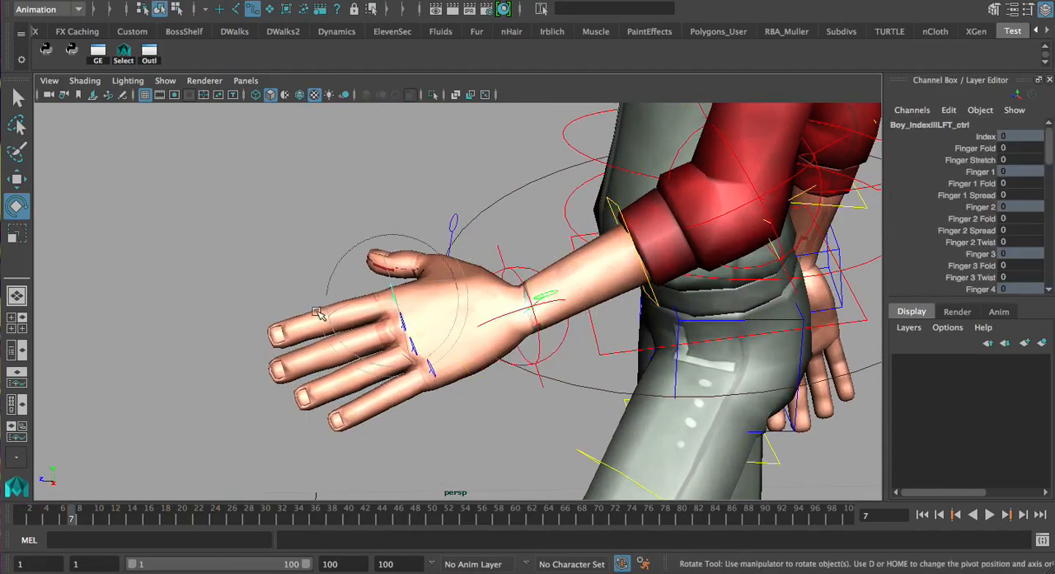
pyautogui.keyDown('alt'); pyautogui.moveTo(348, 351); pyautogui.dragTo(435, 348); pyautogui.keyUp('alt')
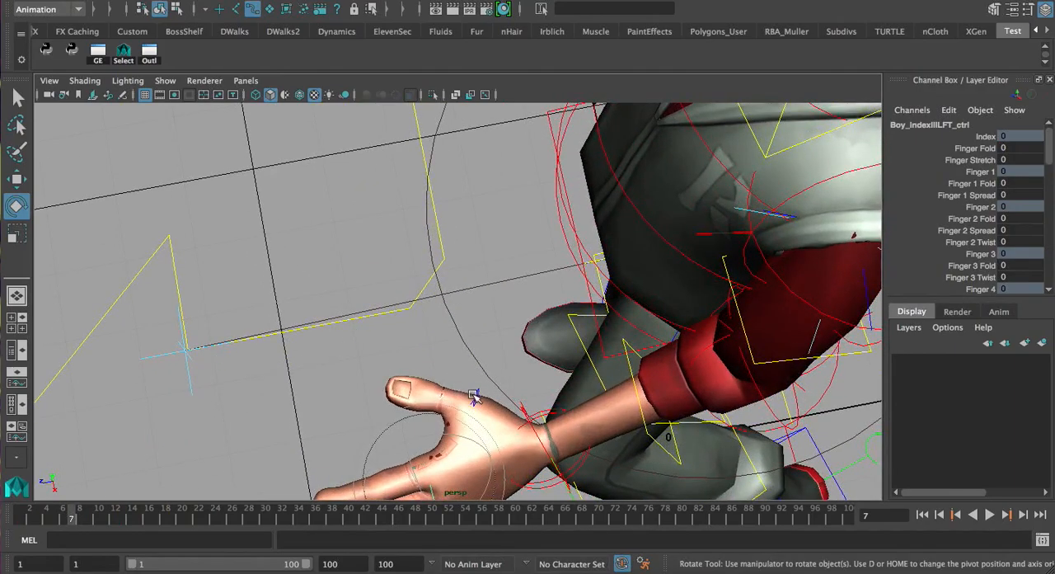
pyautogui.keyDown('alt'); pyautogui.moveTo(476, 397); pyautogui.dragTo(422, 286); pyautogui.keyUp('alt')
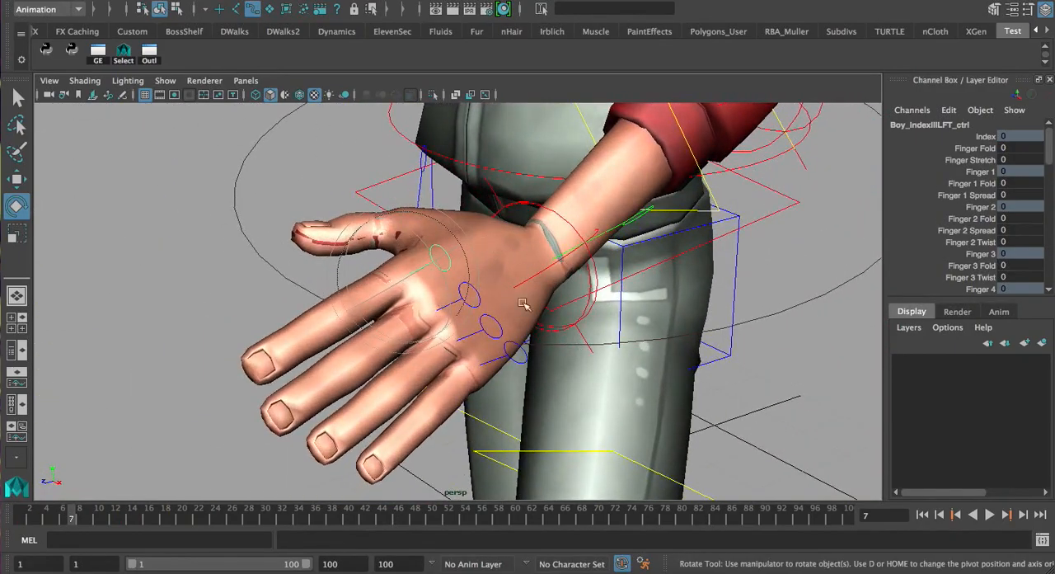
# Try out the left index finger's Finger Fold channel and undo the change
pyautogui.moveTo(483, 274)
pyautogui.keyDown('alt'); pyautogui.mouseDown()
pyautogui.moveTo(469, 266)
pyautogui.moveTo(436, 277)
pyautogui.moveTo(490, 249)
pyautogui.moveTo(487, 270)
pyautogui.mouseUp(); pyautogui.keyUp('alt')
pyautogui.press('q')
pyautogui.click(965, 149)
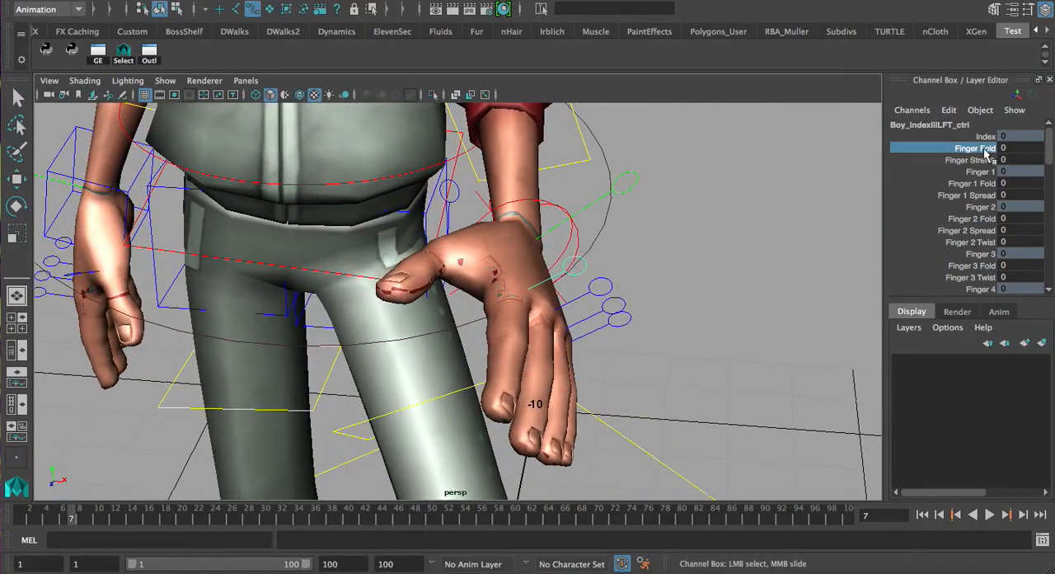
pyautogui.moveTo(590, 278); pyautogui.dragTo(654, 283, button='middle')
pyautogui.keyDown('alt'); pyautogui.moveTo(595, 300); pyautogui.dragTo(550, 294); pyautogui.keyUp('alt')
pyautogui.moveTo(600, 297)
pyautogui.mouseDown(button='middle')
pyautogui.moveTo(504, 290)
pyautogui.moveTo(610, 290)
pyautogui.mouseUp(button='middle')
pyautogui.keyDown('alt'); pyautogui.moveTo(565, 285); pyautogui.dragTo(601, 280); pyautogui.keyUp('alt')
pyautogui.hotkey('ctrl', 'z')
pyautogui.hotkey('ctrl', 'z')
# Set the left index finger's Finger 1 Fold to -1.2 and Finger 2 Fold to -4.4
pyautogui.keyDown('alt'); pyautogui.moveTo(666, 278); pyautogui.dragTo(838, 205); pyautogui.keyUp('alt')
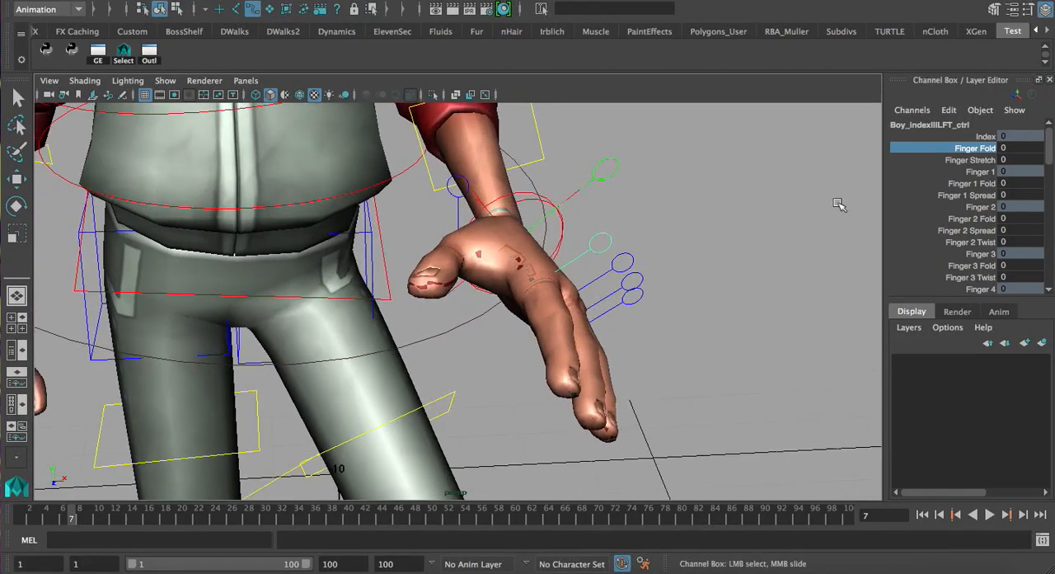
pyautogui.click(959, 184)
pyautogui.keyDown('alt'); pyautogui.moveTo(737, 267); pyautogui.dragTo(721, 268); pyautogui.keyUp('alt')
pyautogui.moveTo(721, 268); pyautogui.dragTo(708, 255, button='middle')
pyautogui.click(972, 218)
pyautogui.moveTo(753, 226); pyautogui.dragTo(706, 211, button='middle')
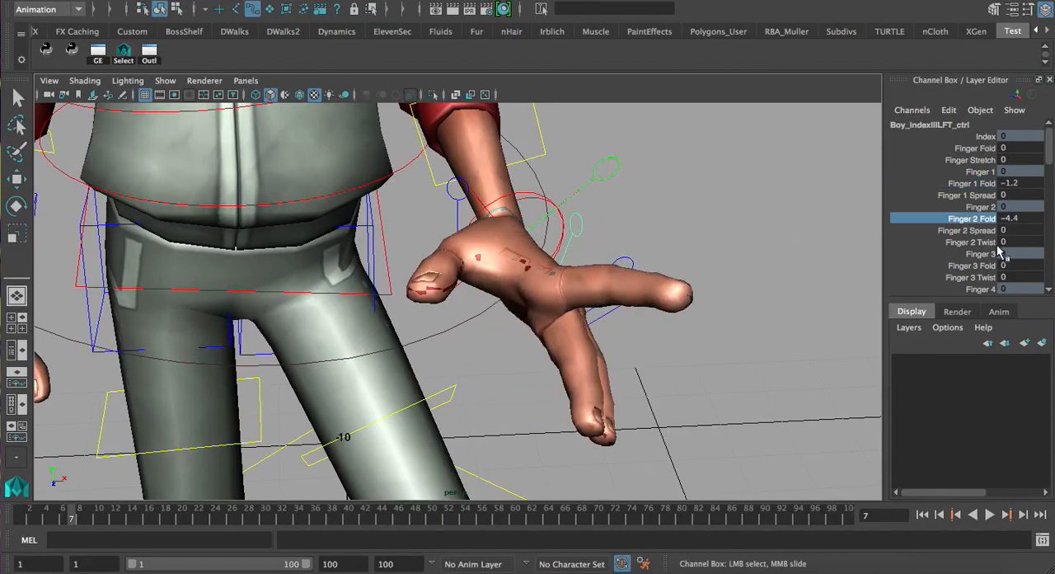
# Set the left index finger's Finger 3 Fold to 5.7 and Finger 4 Fold to 6.4
pyautogui.click(972, 265)
pyautogui.moveTo(603, 186); pyautogui.dragTo(647, 201, button='middle')
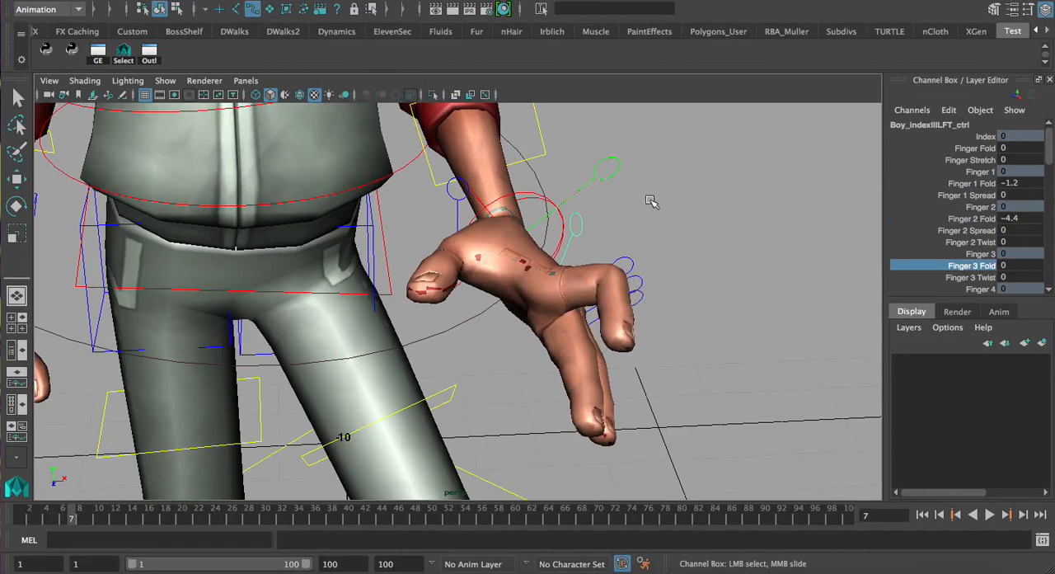
pyautogui.scroll(-3, 956, 245)
pyautogui.click(958, 237)
pyautogui.moveTo(708, 223); pyautogui.dragTo(734, 230, button='middle')
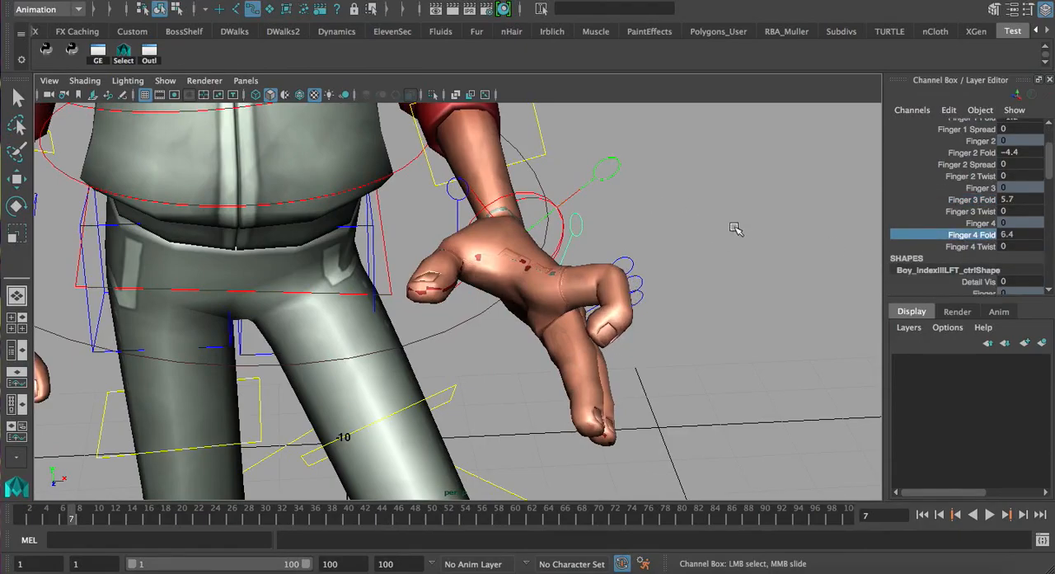
# Adjust the left index finger's Finger 3 Twist, Finger 1 Spread and Finger 2 Twist channels
pyautogui.click(973, 211)
pyautogui.moveTo(735, 189); pyautogui.dragTo(700, 177, button='middle')
pyautogui.click(972, 130)
pyautogui.moveTo(784, 199); pyautogui.dragTo(804, 213, button='middle')
pyautogui.click(961, 176)
pyautogui.moveTo(723, 202); pyautogui.dragTo(695, 189, button='middle')
# Select the pinky control on the character's right hand
pyautogui.press('q')
pyautogui.click(696, 193)
pyautogui.keyDown('alt'); pyautogui.moveTo(697, 205); pyautogui.dragTo(497, 283); pyautogui.keyUp('alt')
pyautogui.keyDown('alt'); pyautogui.moveTo(264, 347); pyautogui.dragTo(427, 306); pyautogui.keyUp('alt')
pyautogui.click(381, 356)
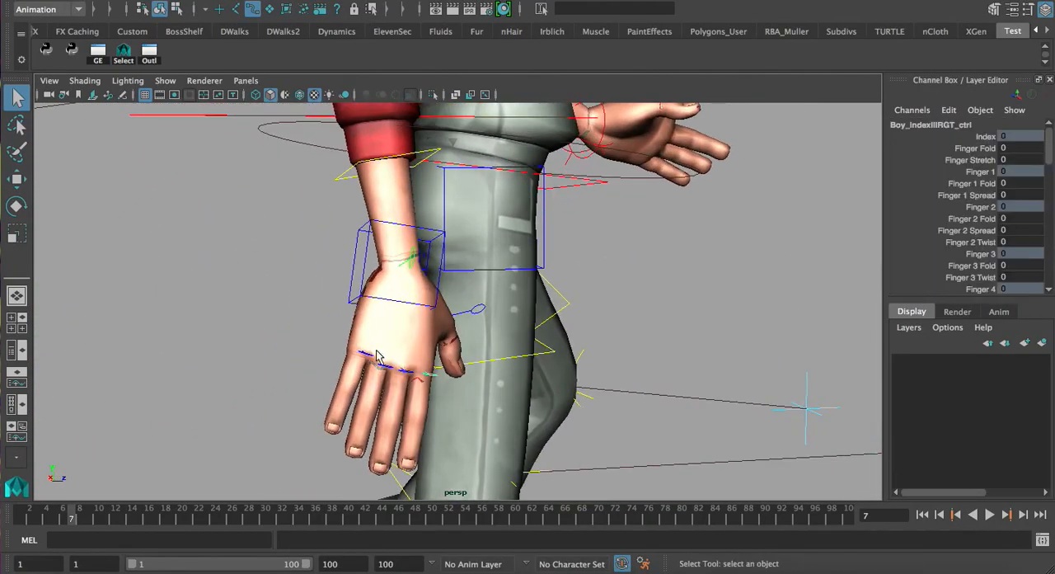
pyautogui.keyDown('alt'); pyautogui.moveTo(371, 363); pyautogui.dragTo(469, 339); pyautogui.keyUp('alt')
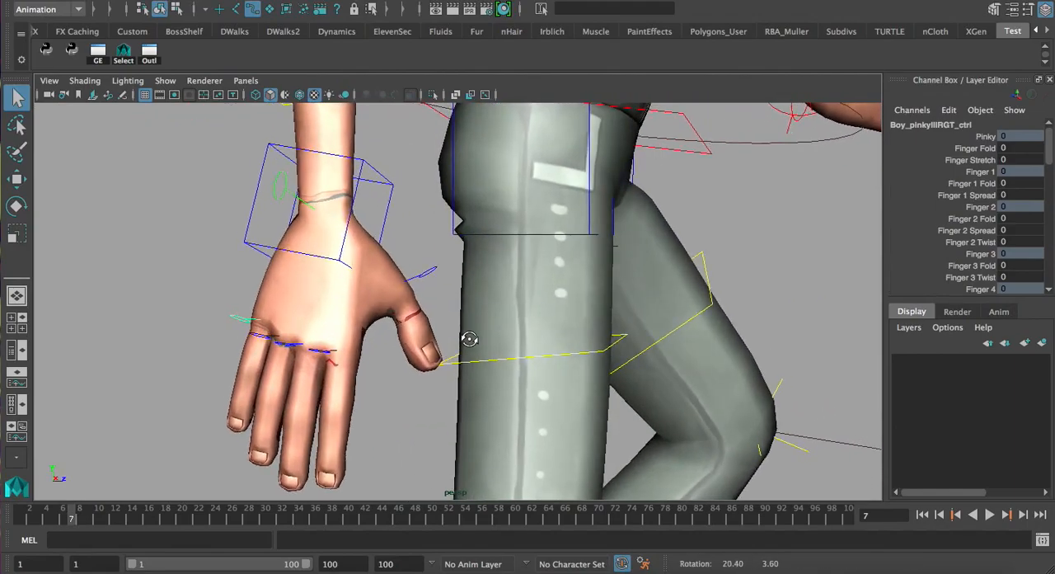
# Spread the right pinky outward by setting its Finger 1 Spread to -2.8
pyautogui.click(959, 196)
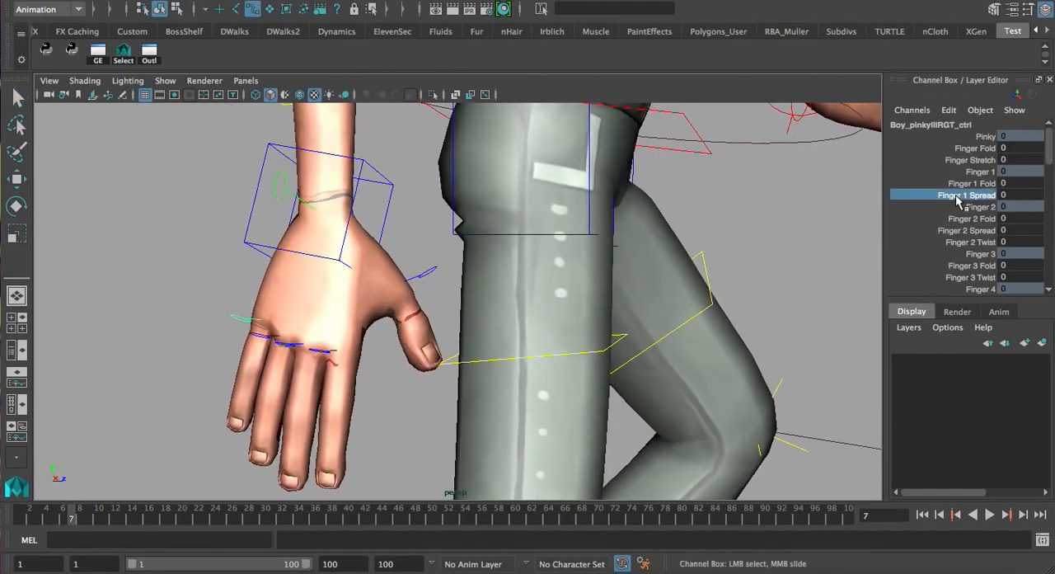
pyautogui.keyDown('alt'); pyautogui.moveTo(307, 287); pyautogui.dragTo(349, 286); pyautogui.keyUp('alt')
pyautogui.moveTo(349, 287); pyautogui.dragTo(328, 262, button='middle')
pyautogui.keyDown('alt'); pyautogui.moveTo(323, 266); pyautogui.dragTo(338, 282); pyautogui.keyUp('alt')
# Rotate the right arm's IK control and set the right pinky's Finger 1 Spread to -8.3
pyautogui.click(438, 246)
pyautogui.press('e')
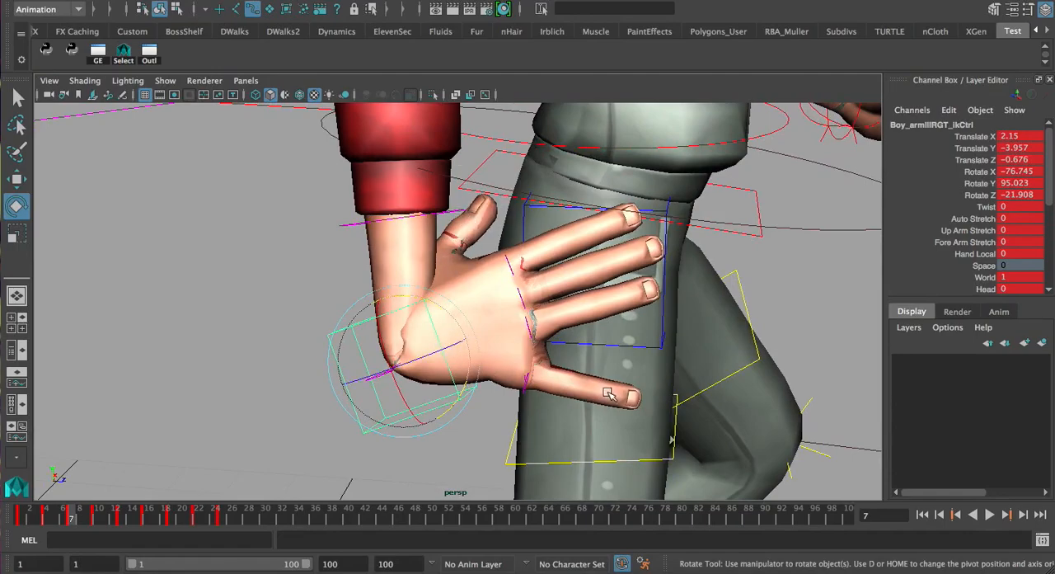
pyautogui.click(525, 391)
pyautogui.click(964, 197)
pyautogui.moveTo(660, 242); pyautogui.dragTo(624, 232, button='middle')
pyautogui.keyDown('alt'); pyautogui.moveTo(624, 232); pyautogui.dragTo(490, 360); pyautogui.keyUp('alt')
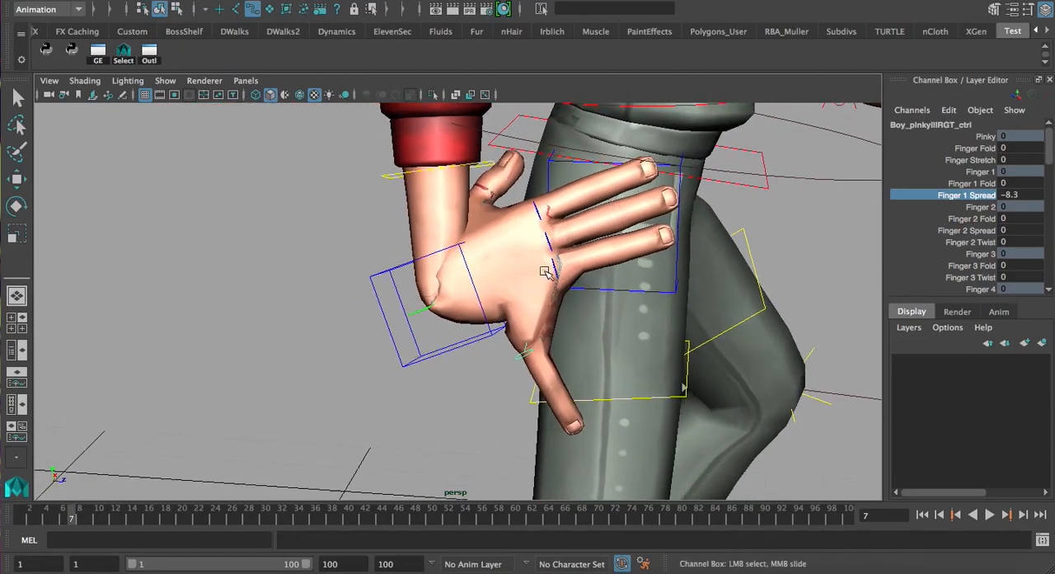
# Undo the right pinky's spread changes and the right arm IK control's rotation
pyautogui.hotkey('ctrl', 'z')
pyautogui.hotkey('ctrl', 'z')
pyautogui.press('e')
pyautogui.hotkey('ctrl', 'z')
pyautogui.hotkey('ctrl', 'z')
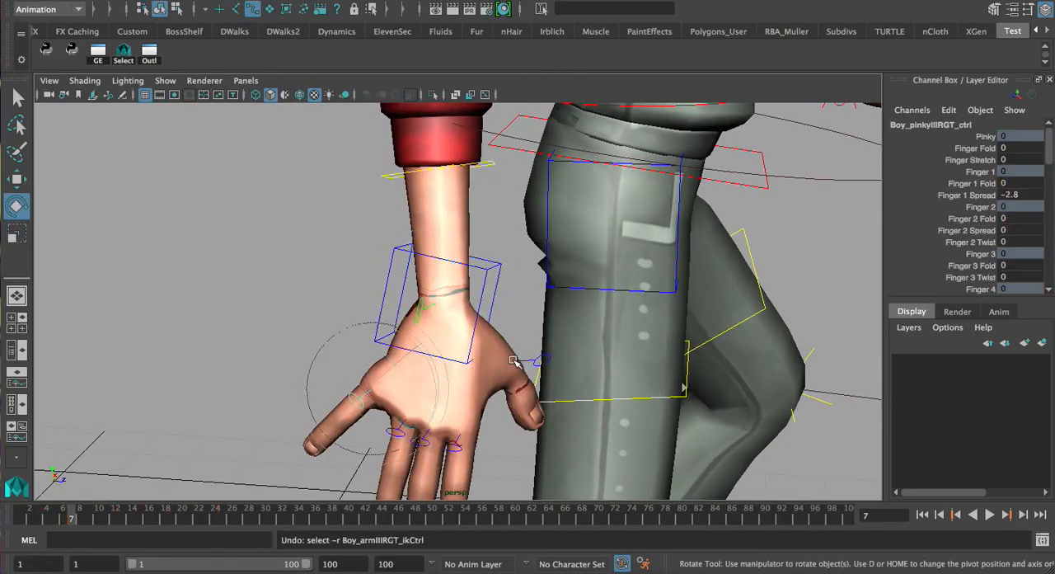
pyautogui.hotkey('ctrl', 'z')
# Examine the right hand and its finger controls from several angles at frame 7
pyautogui.keyDown('alt'); pyautogui.moveTo(456, 408); pyautogui.dragTo(451, 390, button='middle'); pyautogui.keyUp('alt')
pyautogui.keyDown('alt'); pyautogui.moveTo(451, 390); pyautogui.dragTo(421, 350); pyautogui.keyUp('alt')
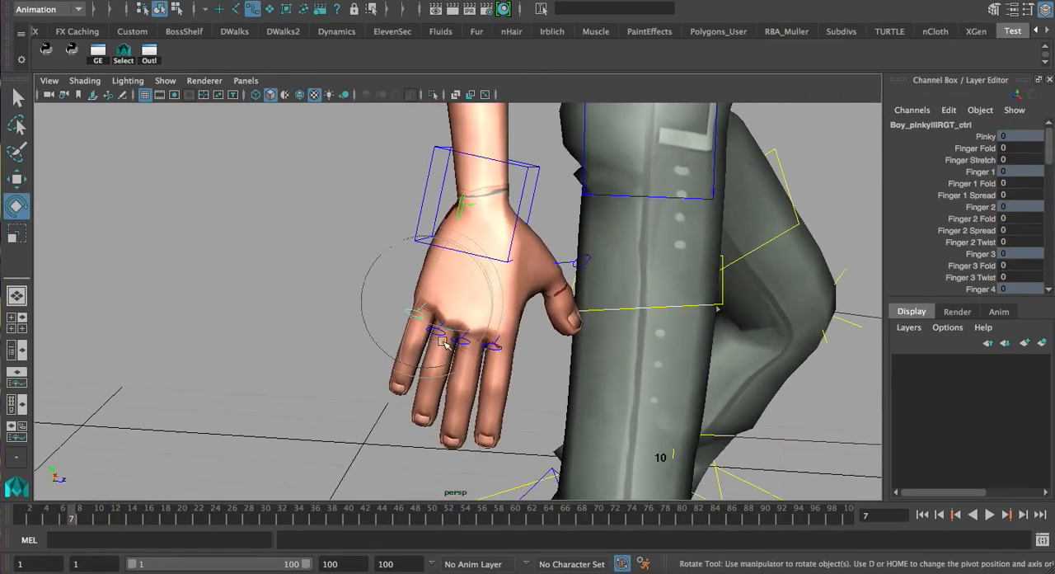
pyautogui.keyDown('alt'); pyautogui.moveTo(582, 217); pyautogui.dragTo(422, 288, button='right'); pyautogui.keyUp('alt')
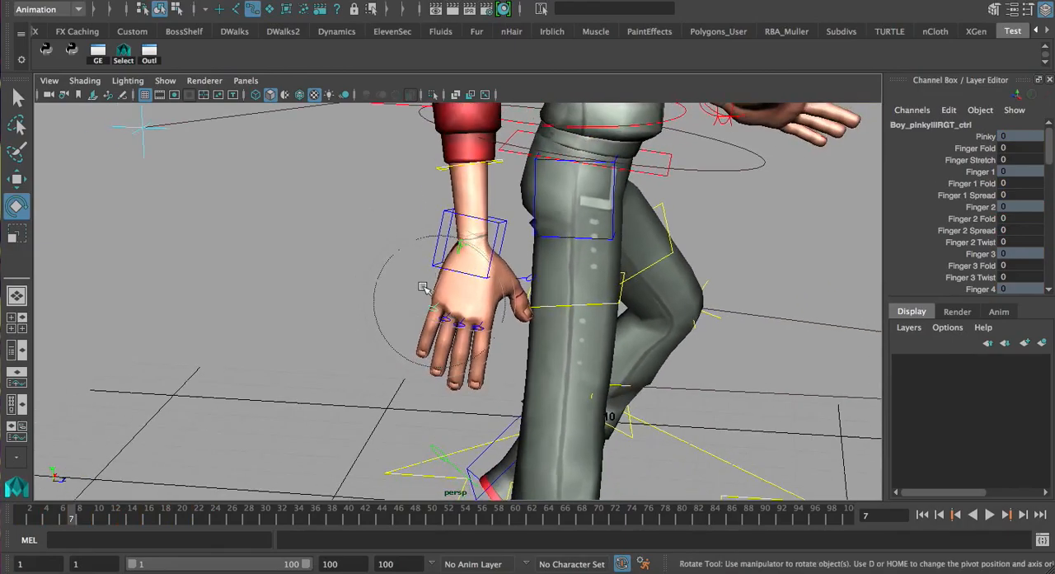
pyautogui.keyDown('alt'); pyautogui.moveTo(467, 353); pyautogui.dragTo(346, 342); pyautogui.keyUp('alt')
pyautogui.keyDown('alt'); pyautogui.moveTo(346, 342); pyautogui.dragTo(428, 337, button='right'); pyautogui.keyUp('alt')
pyautogui.keyDown('alt'); pyautogui.moveTo(355, 305); pyautogui.dragTo(454, 329, button='middle'); pyautogui.keyUp('alt')
pyautogui.keyDown('alt'); pyautogui.moveTo(519, 332); pyautogui.dragTo(635, 323); pyautogui.keyUp('alt')
pyautogui.keyDown('alt'); pyautogui.moveTo(635, 323); pyautogui.dragTo(440, 381, button='middle'); pyautogui.keyUp('alt')
# At frame 25, set the right index finger control's Finger Fold to 2.7
pyautogui.moveTo(59, 517); pyautogui.dragTo(225, 525)
pyautogui.press('q')
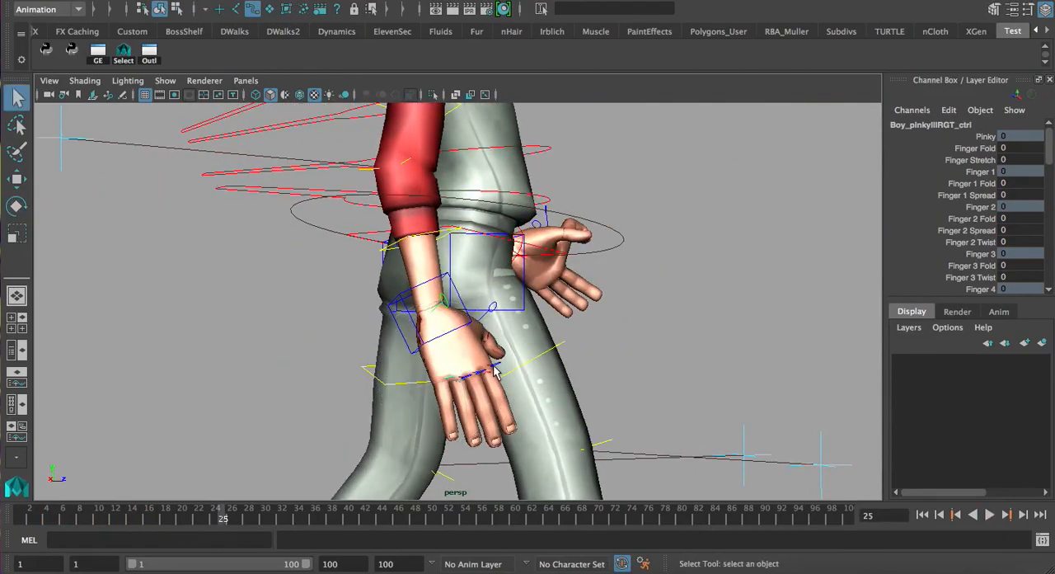
pyautogui.click(983, 149)
pyautogui.keyDown('alt'); pyautogui.moveTo(808, 247); pyautogui.dragTo(731, 247); pyautogui.keyUp('alt')
pyautogui.moveTo(708, 236); pyautogui.dragTo(740, 252, button='middle')
pyautogui.keyDown('alt'); pyautogui.moveTo(739, 256); pyautogui.dragTo(471, 270); pyautogui.keyUp('alt')
pyautogui.moveTo(472, 270); pyautogui.dragTo(447, 284, button='middle')
pyautogui.keyDown('alt'); pyautogui.moveTo(448, 284); pyautogui.dragTo(342, 357); pyautogui.keyUp('alt')
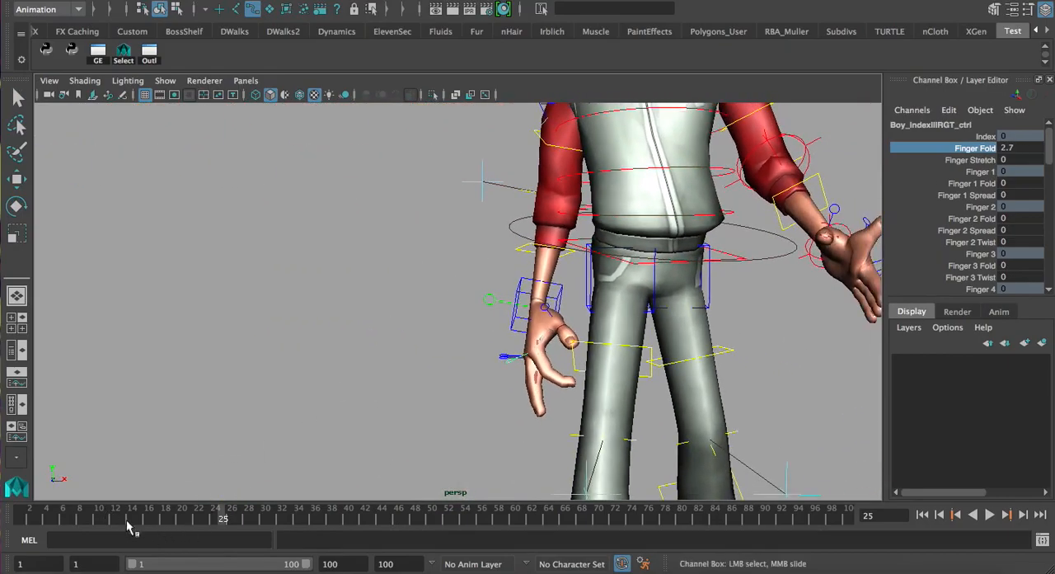
# Scrub to frame 21, view the character from the side and select the second spine control
pyautogui.moveTo(124, 521); pyautogui.dragTo(185, 543)
pyautogui.keyDown('alt'); pyautogui.moveTo(503, 363); pyautogui.dragTo(459, 358, button='right'); pyautogui.keyUp('alt')
pyautogui.keyDown('alt'); pyautogui.moveTo(459, 358); pyautogui.dragTo(391, 405, button='middle'); pyautogui.keyUp('alt')
pyautogui.keyDown('alt'); pyautogui.moveTo(391, 405); pyautogui.dragTo(705, 405); pyautogui.keyUp('alt')
pyautogui.keyDown('alt'); pyautogui.moveTo(706, 405); pyautogui.dragTo(657, 426, button='middle'); pyautogui.keyUp('alt')
pyautogui.keyDown('alt'); pyautogui.moveTo(499, 309); pyautogui.dragTo(583, 317); pyautogui.keyUp('alt')
pyautogui.click(508, 247)
pyautogui.click(526, 286)
pyautogui.keyDown('alt'); pyautogui.moveTo(540, 355); pyautogui.dragTo(537, 302, button='middle'); pyautogui.keyUp('alt')
pyautogui.keyDown('alt'); pyautogui.moveTo(291, 331); pyautogui.dragTo(337, 312); pyautogui.keyUp('alt')
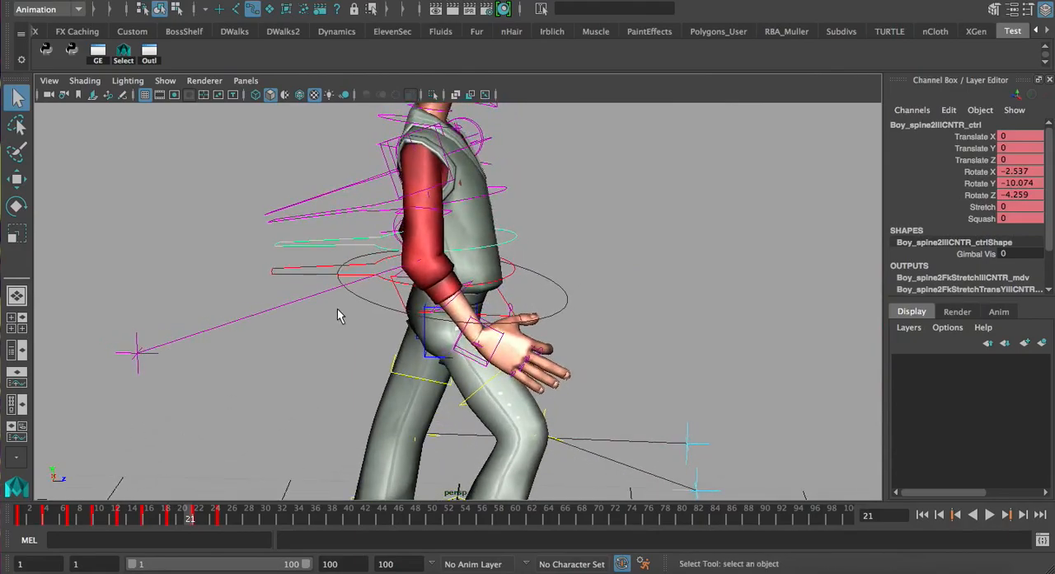
# Examine the character's upper body and head in profile at frame 21
pyautogui.keyDown('alt'); pyautogui.moveTo(412, 386); pyautogui.dragTo(426, 240, button='middle'); pyautogui.keyUp('alt')
pyautogui.keyDown('alt'); pyautogui.moveTo(466, 400); pyautogui.dragTo(419, 404, button='right'); pyautogui.keyUp('alt')
pyautogui.keyDown('alt'); pyautogui.moveTo(443, 221); pyautogui.dragTo(449, 407, button='middle'); pyautogui.keyUp('alt')
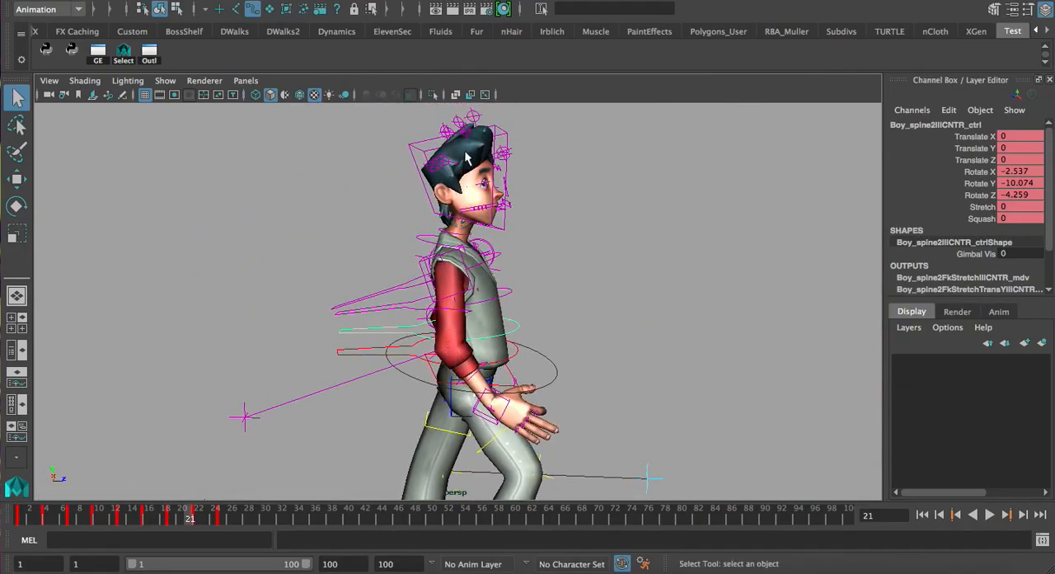
pyautogui.keyDown('alt'); pyautogui.moveTo(515, 224); pyautogui.dragTo(500, 271, button='middle'); pyautogui.keyUp('alt')
pyautogui.keyDown('alt'); pyautogui.moveTo(500, 271); pyautogui.dragTo(534, 249, button='right'); pyautogui.keyUp('alt')
pyautogui.keyDown('alt'); pyautogui.moveTo(534, 249); pyautogui.dragTo(530, 357, button='middle'); pyautogui.keyUp('alt')
pyautogui.keyDown('alt'); pyautogui.moveTo(530, 356); pyautogui.dragTo(548, 336, button='right'); pyautogui.keyUp('alt')
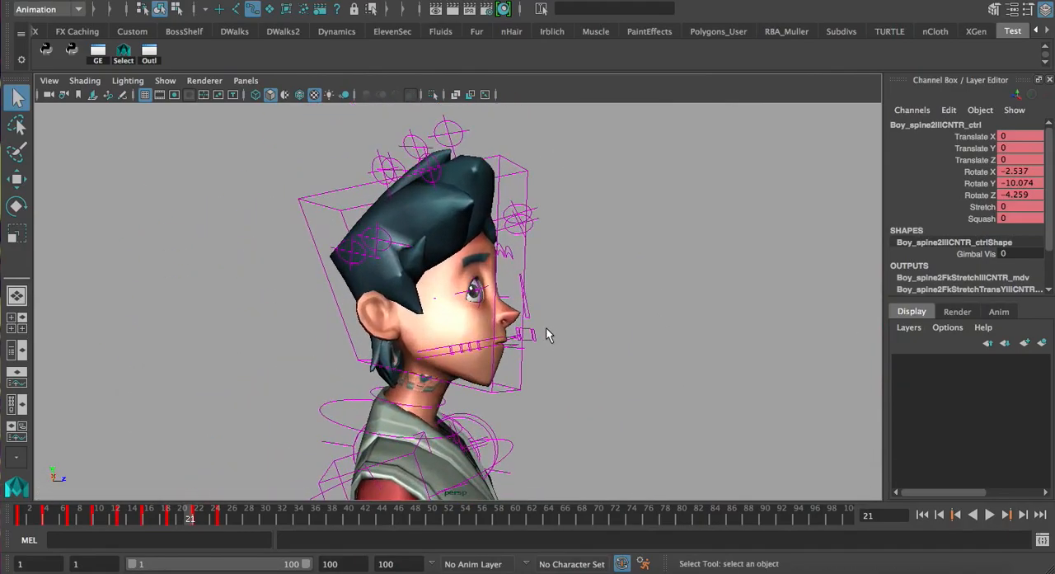
# Select the head control and step through its keyed poses, examining the head from the side and from other angles
pyautogui.click(486, 390)
pyautogui.press('.')
pyautogui.press('.')
pyautogui.press('.')
pyautogui.press('.')
pyautogui.press('.')
pyautogui.press('.')
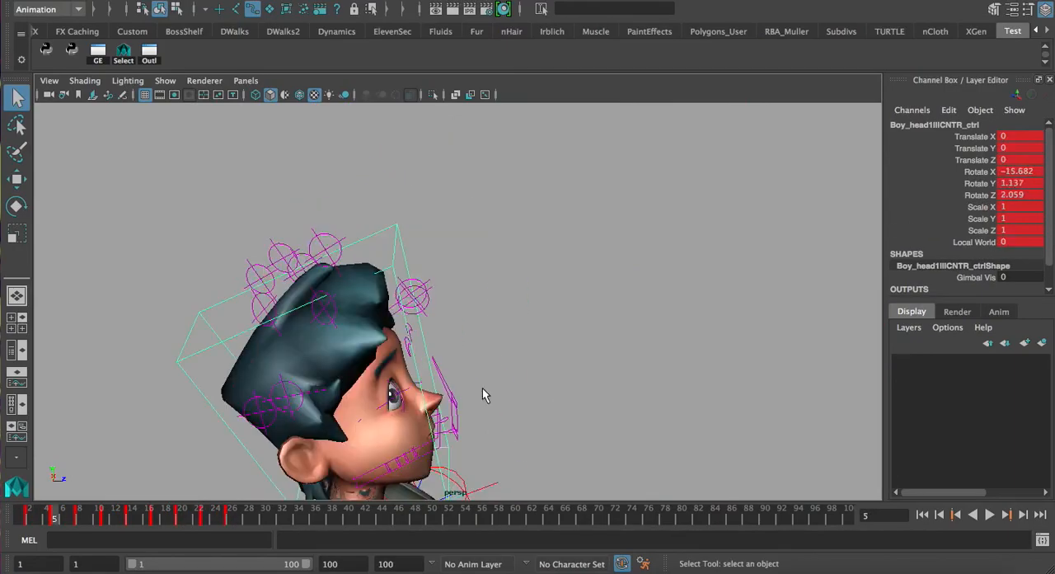
pyautogui.keyDown('alt'); pyautogui.moveTo(565, 371); pyautogui.dragTo(422, 346, button='right'); pyautogui.keyUp('alt')
pyautogui.keyDown('alt'); pyautogui.moveTo(422, 347); pyautogui.dragTo(406, 246, button='middle'); pyautogui.keyUp('alt')
pyautogui.press('.')
pyautogui.press('.')
pyautogui.press('.')
pyautogui.press('.')
pyautogui.press('.')
# Continue through the head's keyed poses to frame 20, examining the head and torso from the front
pyautogui.keyDown('alt'); pyautogui.moveTo(582, 265); pyautogui.dragTo(454, 265); pyautogui.keyUp('alt')
pyautogui.keyDown('alt'); pyautogui.moveTo(454, 266); pyautogui.dragTo(585, 254, button='right'); pyautogui.keyUp('alt')
pyautogui.keyDown('alt'); pyautogui.moveTo(584, 254); pyautogui.dragTo(634, 335, button='middle'); pyautogui.keyUp('alt')
pyautogui.press('.')
pyautogui.press('.')
pyautogui.press('.')
pyautogui.press('.')
pyautogui.press('.')
pyautogui.keyDown('alt'); pyautogui.moveTo(648, 337); pyautogui.dragTo(445, 303, button='right'); pyautogui.keyUp('alt')
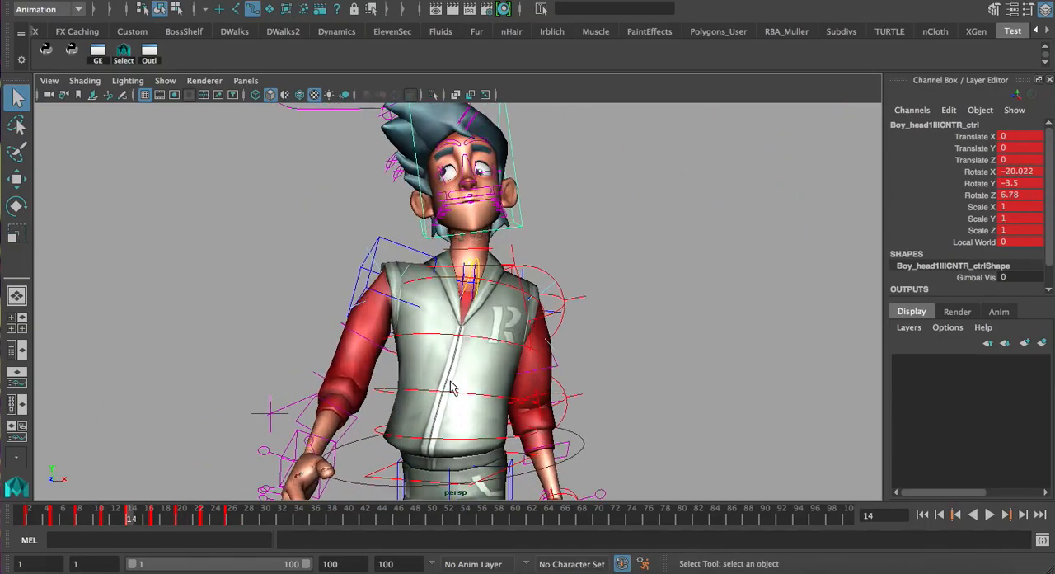
pyautogui.press('.')
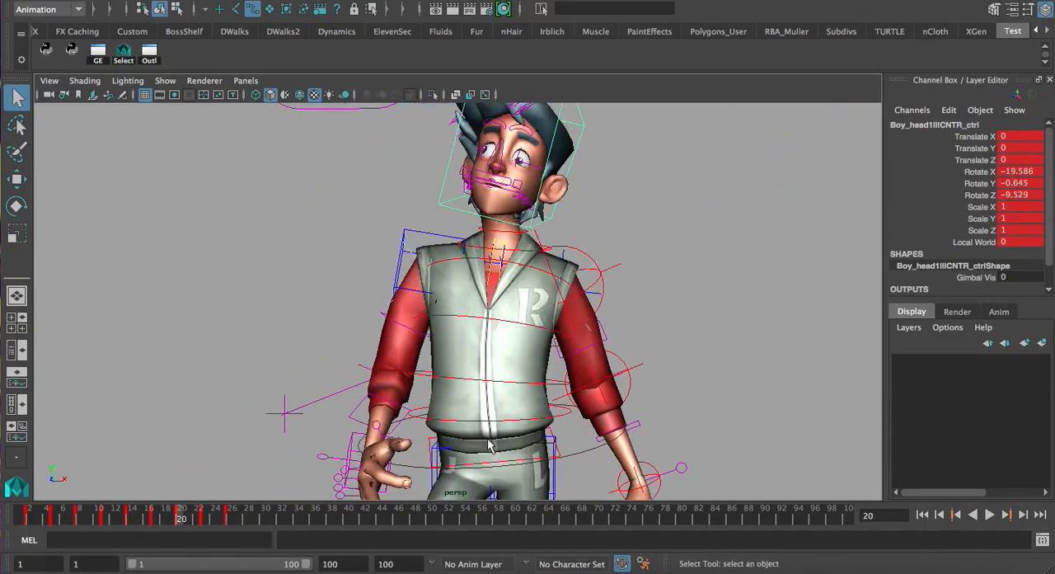
# Select the second spine control and isolate its Rotate Z curve in the Graph Editor
pyautogui.click(478, 383)
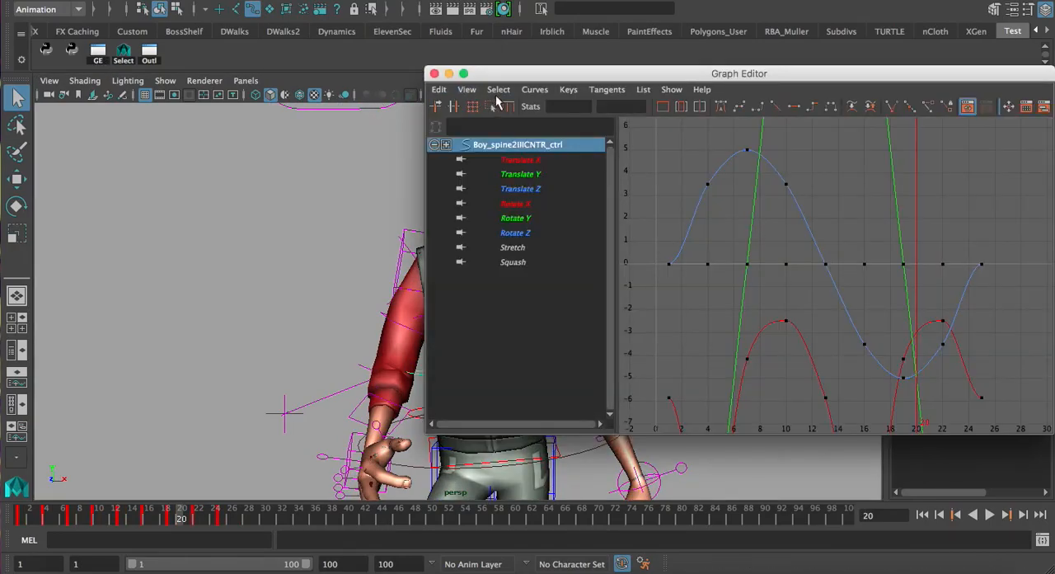
pyautogui.moveTo(502, 74); pyautogui.dragTo(588, 86)
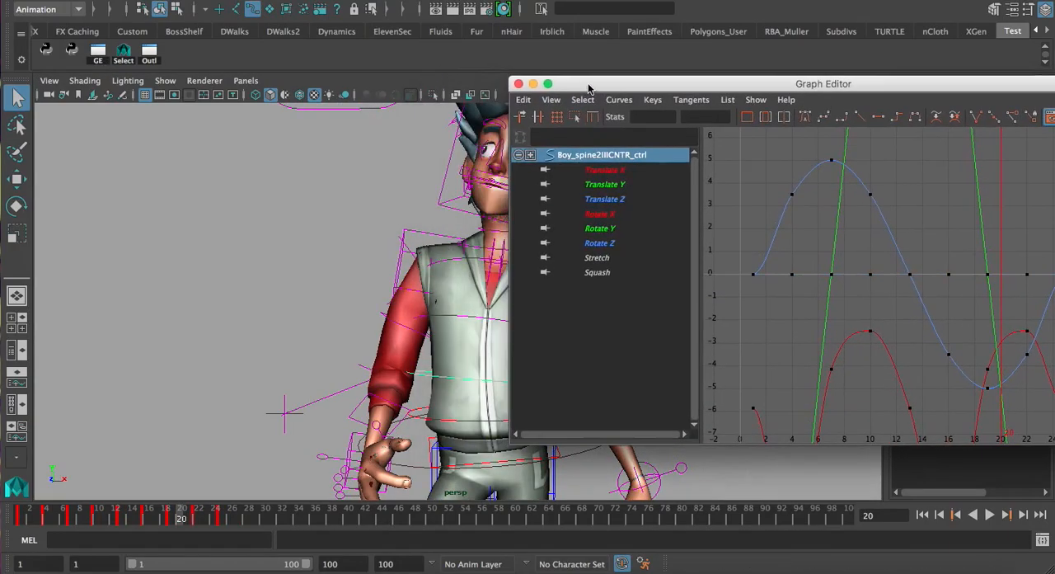
pyautogui.keyDown('alt'); pyautogui.moveTo(332, 244); pyautogui.dragTo(270, 224, button='middle'); pyautogui.keyUp('alt')
pyautogui.keyDown('alt'); pyautogui.moveTo(383, 295); pyautogui.dragTo(352, 302); pyautogui.keyUp('alt')
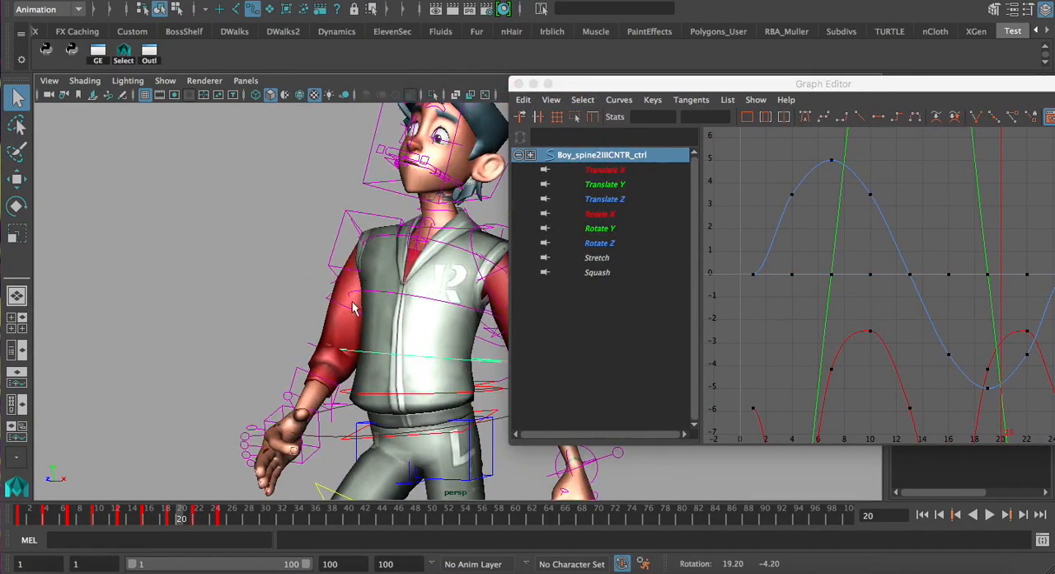
pyautogui.click(619, 241)
pyautogui.scroll(-5, 817, 263)
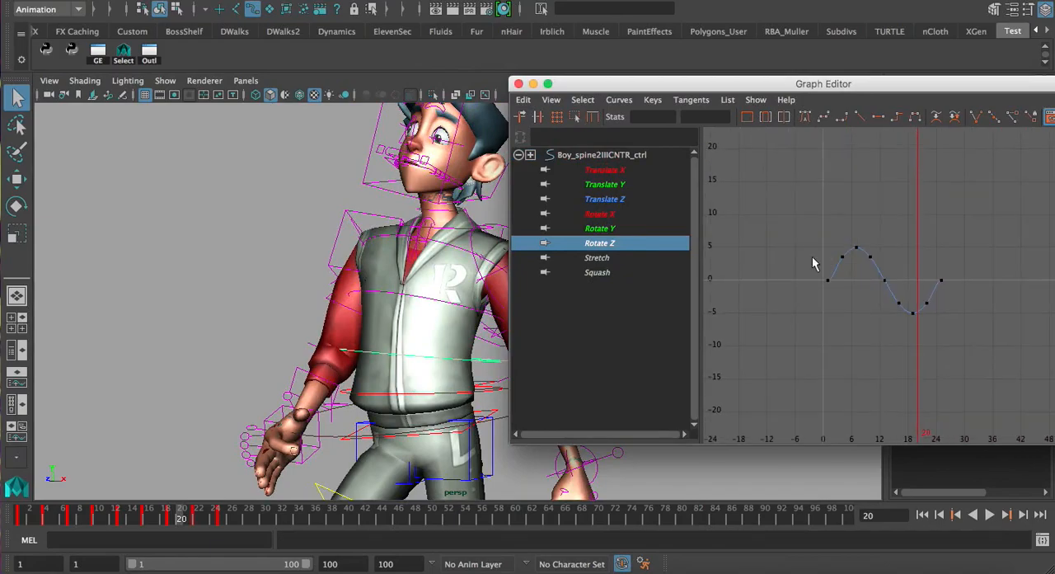
# Select the first and last keys of the second spine control's Rotate Z curve and change their flat tangents to sloped ones
pyautogui.moveTo(809, 265); pyautogui.dragTo(852, 308)
pyautogui.press('a')
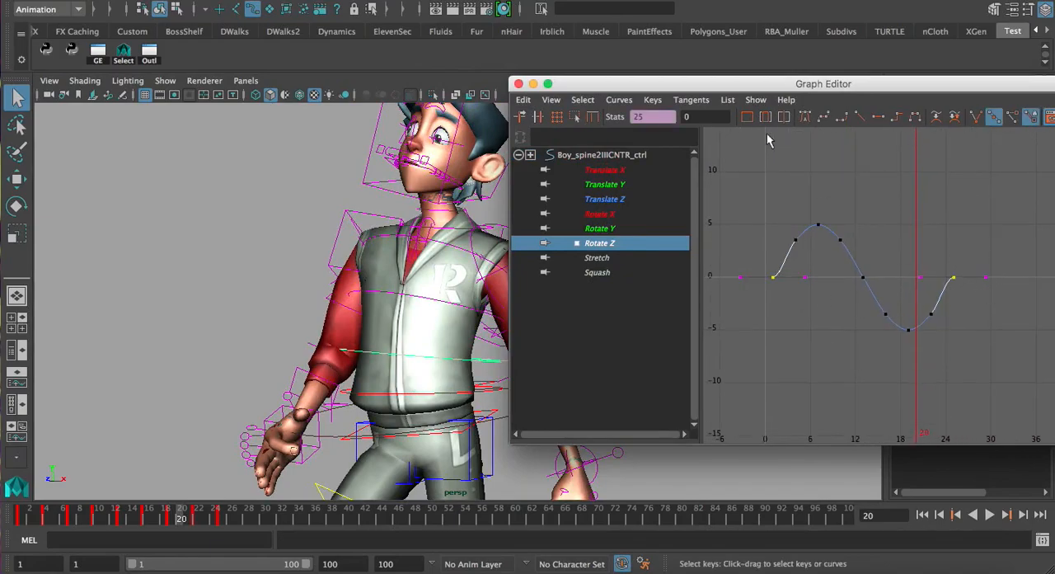
pyautogui.scroll(5, 793, 209)
pyautogui.keyDown('alt'); pyautogui.moveTo(793, 208); pyautogui.dragTo(865, 227, button='middle'); pyautogui.keyUp('alt')
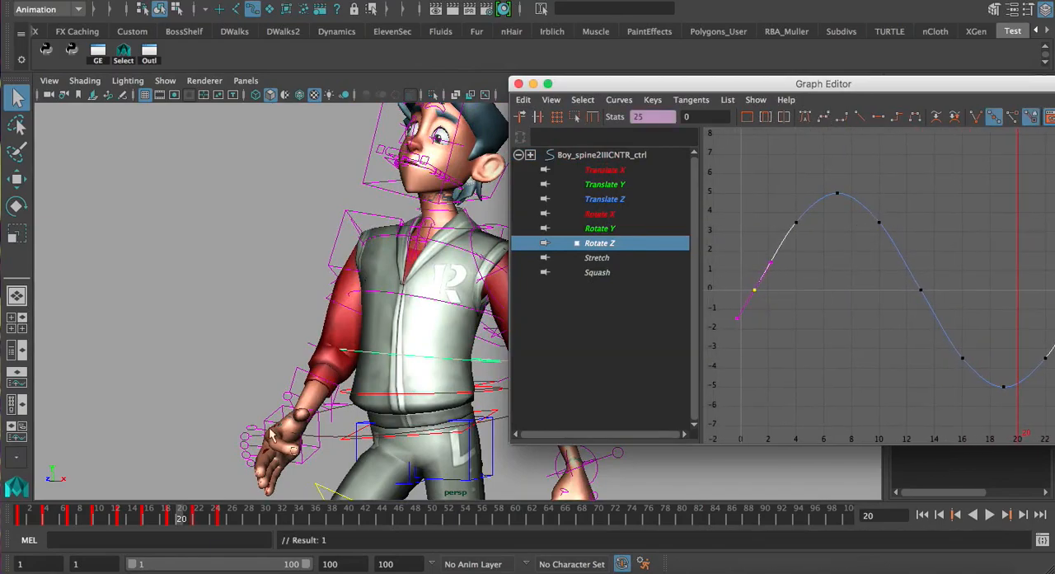
# Go to frame 1, select the third spine control and isolate its Rotate Z curve
pyautogui.moveTo(17, 524)
pyautogui.mouseDown()
pyautogui.moveTo(106, 537)
pyautogui.moveTo(18, 528)
pyautogui.mouseUp()
pyautogui.click(329, 305)
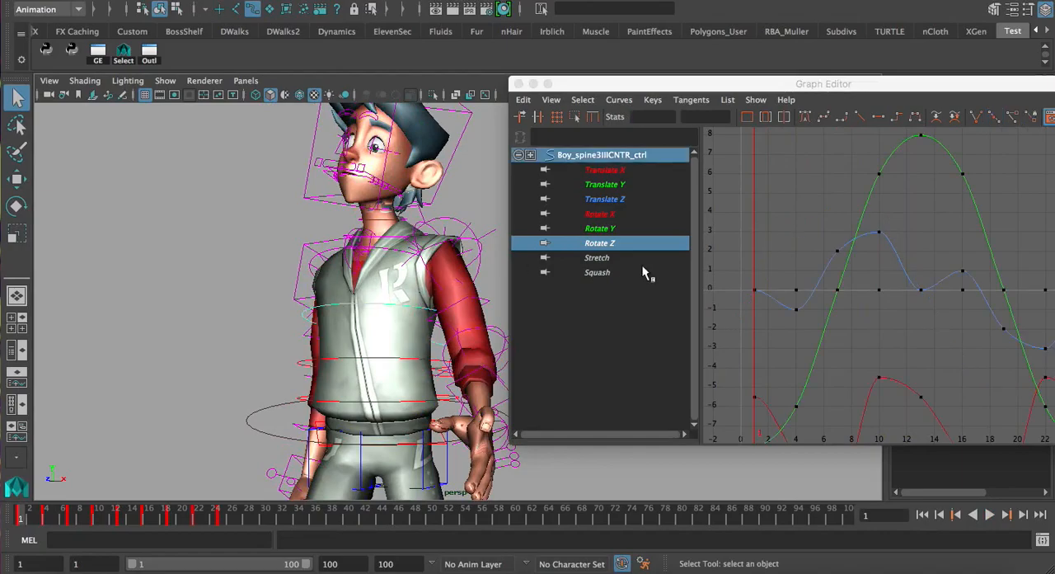
pyautogui.click(685, 244)
pyautogui.press('a')
pyautogui.scroll(-2, 865, 256)
pyautogui.keyDown('alt'); pyautogui.moveTo(865, 255); pyautogui.dragTo(845, 249, button='middle'); pyautogui.keyUp('alt')
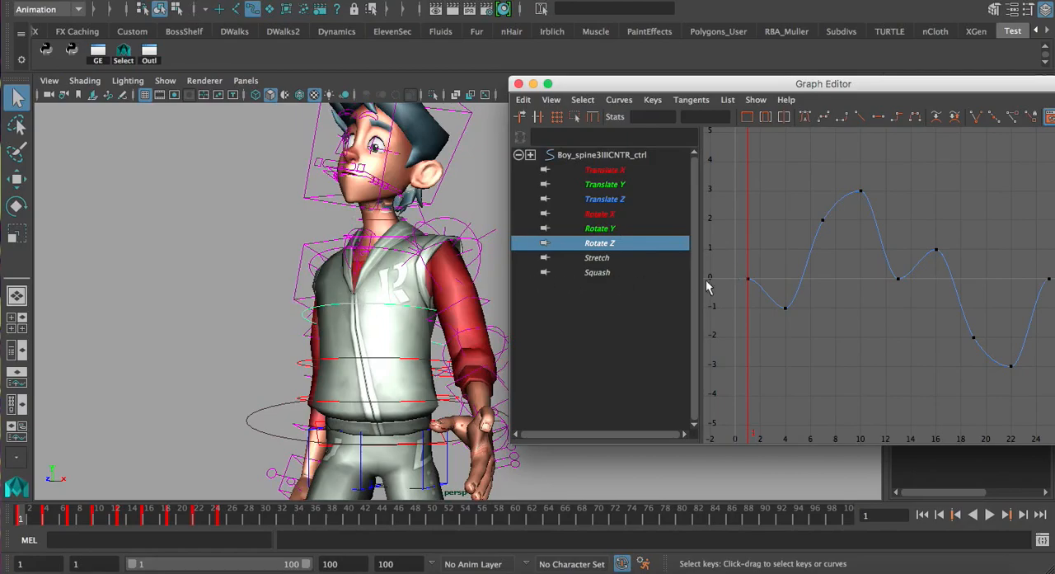
# Scrub to frames 7 and 10 and check the third spine control's Rotate Z keys against the pose
pyautogui.hotkey('alt', 'v')
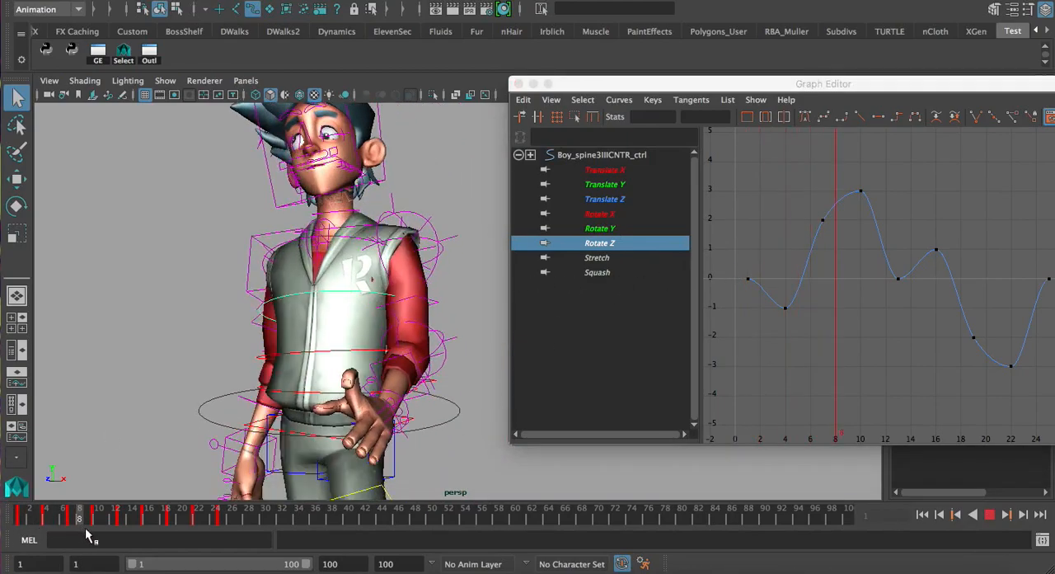
pyautogui.moveTo(79, 528); pyautogui.dragTo(72, 526)
pyautogui.moveTo(804, 196); pyautogui.dragTo(838, 237)
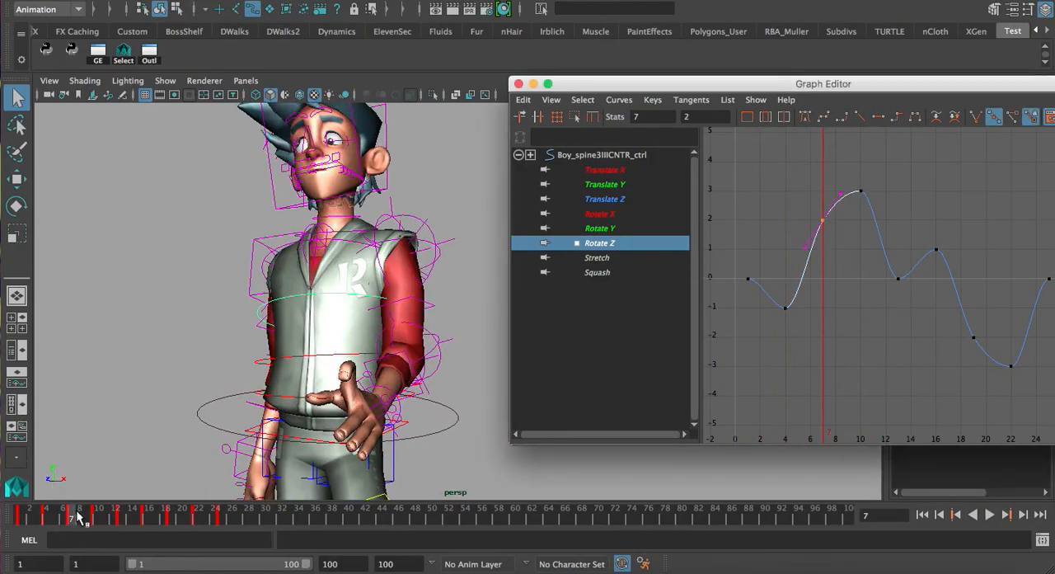
pyautogui.moveTo(79, 517); pyautogui.dragTo(97, 518)
pyautogui.moveTo(847, 185); pyautogui.dragTo(878, 217)
pyautogui.press('w')
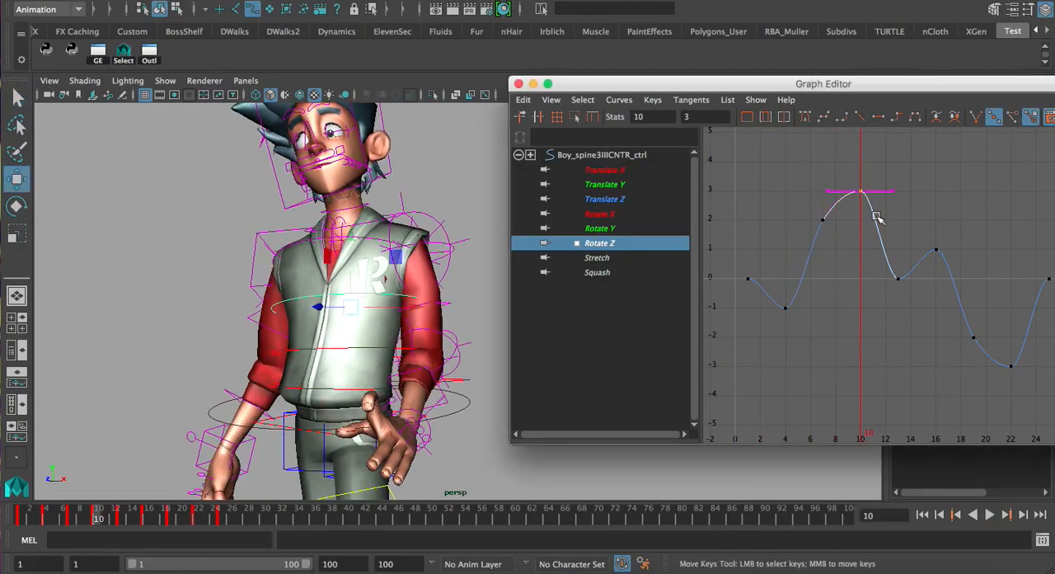
pyautogui.moveTo(871, 297); pyautogui.dragTo(853, 291, button='middle')
pyautogui.hotkey('ctrl', 'z')
# Examine the torso and the third spine control's Rotate Z curve at frame 10, and close the Graph Editor
pyautogui.moveTo(293, 266)
pyautogui.keyDown('alt'); pyautogui.mouseDown()
pyautogui.moveTo(330, 262)
pyautogui.moveTo(298, 264)
pyautogui.mouseUp(); pyautogui.keyUp('alt')
pyautogui.keyDown('alt'); pyautogui.moveTo(812, 305); pyautogui.dragTo(835, 315, button='right'); pyautogui.keyUp('alt')
pyautogui.click(835, 315)
pyautogui.keyDown('alt'); pyautogui.moveTo(917, 318); pyautogui.dragTo(896, 314, button='right'); pyautogui.keyUp('alt')
pyautogui.keyDown('alt'); pyautogui.moveTo(895, 313); pyautogui.dragTo(879, 305, button='middle'); pyautogui.keyUp('alt')
pyautogui.keyDown('alt'); pyautogui.moveTo(880, 305); pyautogui.dragTo(901, 305, button='right'); pyautogui.keyUp('alt')
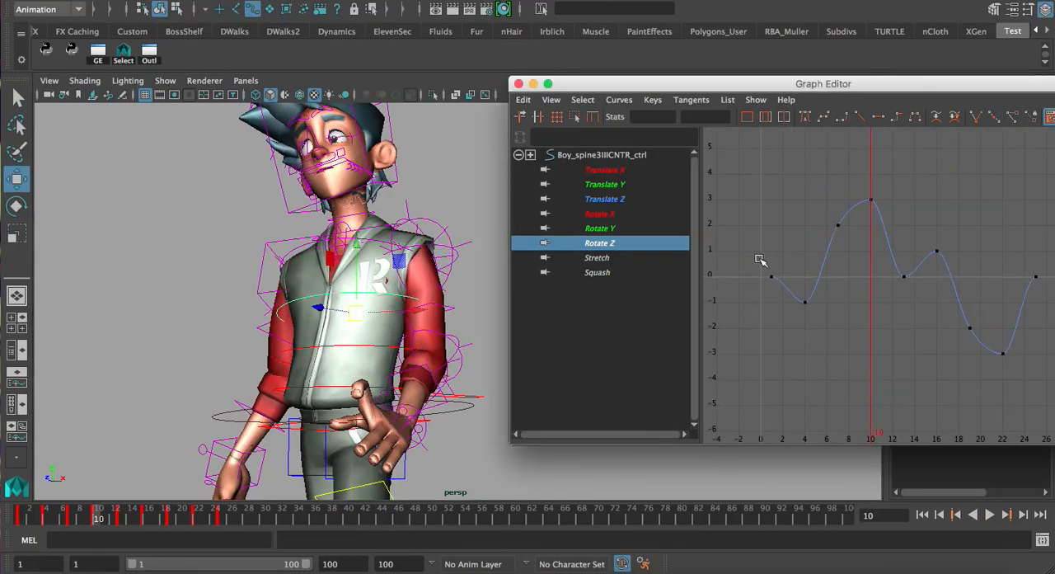
pyautogui.keyDown('alt'); pyautogui.moveTo(324, 309); pyautogui.dragTo(296, 322); pyautogui.keyUp('alt')
pyautogui.press('f')
pyautogui.keyDown('alt'); pyautogui.moveTo(447, 308); pyautogui.dragTo(354, 297, button='right'); pyautogui.keyUp('alt')
pyautogui.keyDown('alt'); pyautogui.moveTo(402, 285); pyautogui.dragTo(341, 209); pyautogui.keyUp('alt')
pyautogui.keyDown('alt'); pyautogui.moveTo(341, 209); pyautogui.dragTo(394, 393, button='middle'); pyautogui.keyUp('alt')
pyautogui.keyDown('alt'); pyautogui.moveTo(393, 393); pyautogui.dragTo(449, 367, button='right'); pyautogui.keyUp('alt')
pyautogui.click(518, 84)
# Select the head control and examine the head's tilt at frame 10 from several angles
pyautogui.keyDown('alt'); pyautogui.moveTo(420, 276); pyautogui.dragTo(481, 261, button='right'); pyautogui.keyUp('alt')
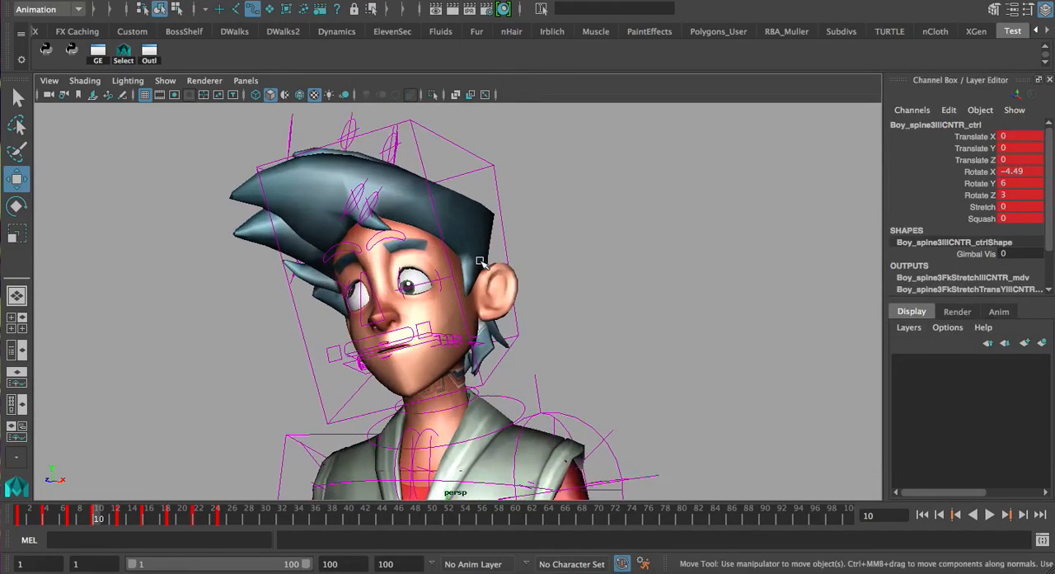
pyautogui.keyDown('alt'); pyautogui.moveTo(481, 262); pyautogui.dragTo(464, 256); pyautogui.keyUp('alt')
pyautogui.click(508, 270)
pyautogui.keyDown('alt'); pyautogui.moveTo(563, 301); pyautogui.dragTo(518, 298, button='right'); pyautogui.keyUp('alt')
pyautogui.keyDown('alt'); pyautogui.moveTo(518, 299); pyautogui.dragTo(512, 264, button='middle'); pyautogui.keyUp('alt')
pyautogui.keyDown('alt'); pyautogui.moveTo(511, 264); pyautogui.dragTo(534, 268); pyautogui.keyUp('alt')
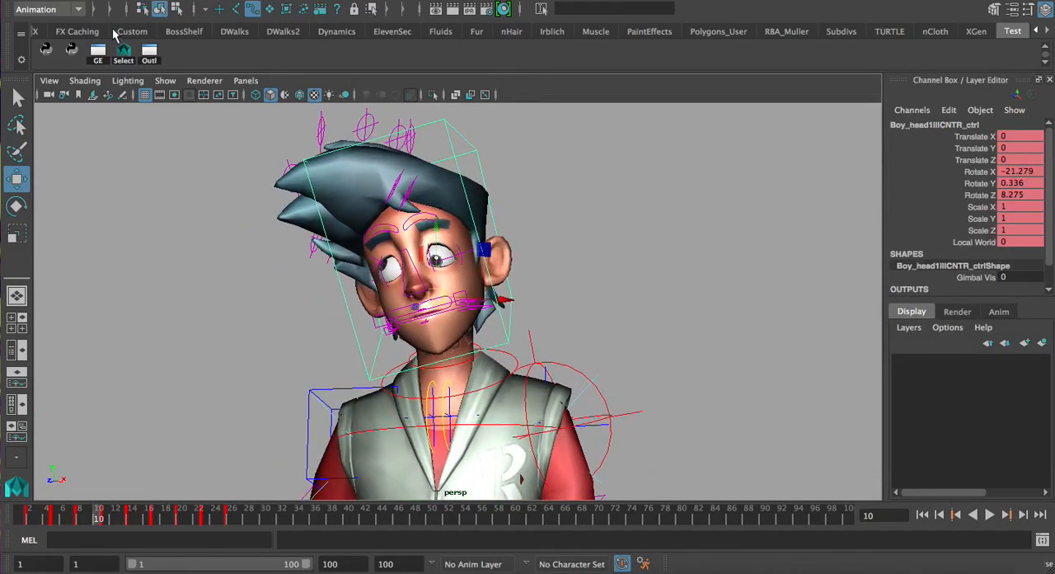
pyautogui.keyDown('alt'); pyautogui.moveTo(534, 268); pyautogui.dragTo(487, 363, button='right'); pyautogui.keyUp('alt')
pyautogui.keyDown('alt'); pyautogui.moveTo(487, 362); pyautogui.dragTo(495, 276, button='middle'); pyautogui.keyUp('alt')
pyautogui.keyDown('alt'); pyautogui.moveTo(495, 276); pyautogui.dragTo(518, 309); pyautogui.keyUp('alt')
# Play the walk from frame 5 and stop it at frame 74 to check the head motion
pyautogui.moveTo(66, 518); pyautogui.dragTo(54, 520)
pyautogui.keyDown('alt'); pyautogui.moveTo(438, 251); pyautogui.dragTo(466, 454); pyautogui.keyUp('alt')
pyautogui.keyDown('alt'); pyautogui.moveTo(459, 349); pyautogui.dragTo(449, 307); pyautogui.keyUp('alt')
pyautogui.hotkey('alt', 'v')
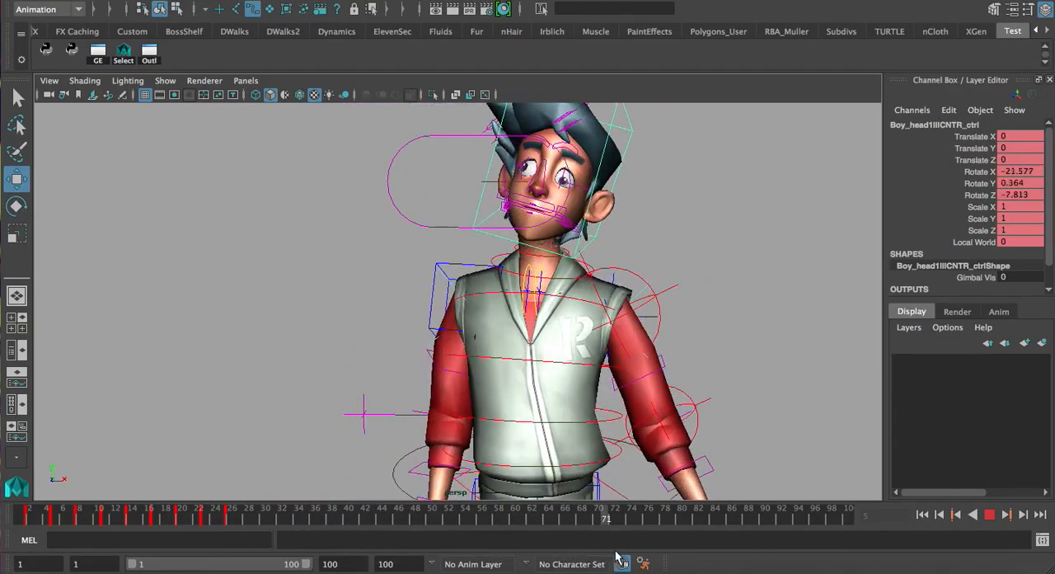
pyautogui.hotkey('alt', 'v')
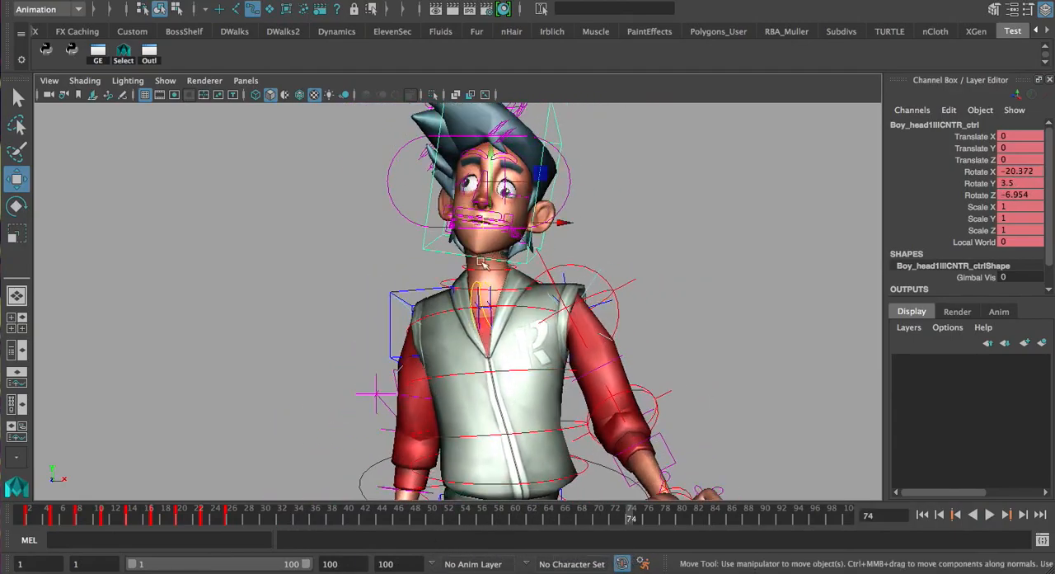
# Deselect the head control and examine the head and hair controls from several angles at frame 74
pyautogui.keyDown('alt'); pyautogui.moveTo(585, 243); pyautogui.dragTo(551, 234); pyautogui.keyUp('alt')
pyautogui.click(592, 227)
pyautogui.keyDown('alt'); pyautogui.moveTo(513, 204); pyautogui.dragTo(505, 234, button='middle'); pyautogui.keyUp('alt')
pyautogui.keyDown('alt'); pyautogui.moveTo(503, 233); pyautogui.dragTo(473, 224); pyautogui.keyUp('alt')
pyautogui.scroll(3, 469, 211)
pyautogui.keyDown('alt'); pyautogui.moveTo(467, 207); pyautogui.dragTo(450, 250, button='middle'); pyautogui.keyUp('alt')
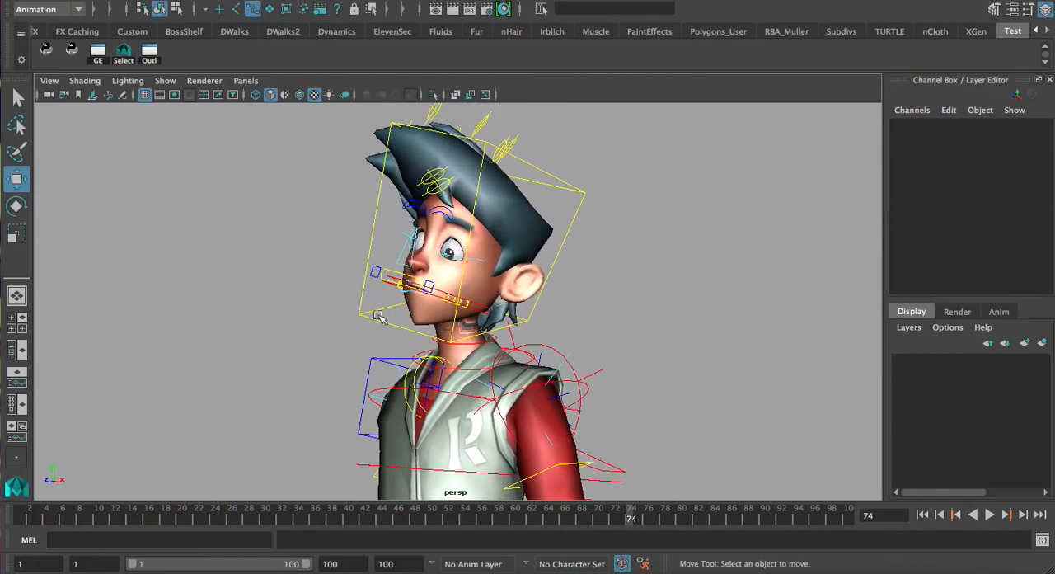
pyautogui.keyDown('alt'); pyautogui.moveTo(322, 282); pyautogui.dragTo(353, 269); pyautogui.keyUp('alt')
pyautogui.keyDown('alt'); pyautogui.moveTo(353, 268); pyautogui.dragTo(346, 309, button='middle'); pyautogui.keyUp('alt')
pyautogui.keyDown('alt'); pyautogui.moveTo(355, 302); pyautogui.dragTo(492, 256, button='right'); pyautogui.keyUp('alt')
pyautogui.keyDown('alt'); pyautogui.moveTo(371, 252); pyautogui.dragTo(528, 267); pyautogui.keyUp('alt')
pyautogui.keyDown('alt'); pyautogui.moveTo(527, 268); pyautogui.dragTo(523, 287, button='middle'); pyautogui.keyUp('alt')
pyautogui.keyDown('alt'); pyautogui.moveTo(522, 286); pyautogui.dragTo(486, 215); pyautogui.keyUp('alt')
# Select the hair tuft controls and set their Rotate X to 24.524 and Rotate Y to -11.27
pyautogui.click(465, 173)
pyautogui.keyDown('shift'); pyautogui.click(480, 157); pyautogui.keyUp('shift')
pyautogui.keyDown('alt'); pyautogui.moveTo(610, 235); pyautogui.dragTo(631, 239); pyautogui.keyUp('alt')
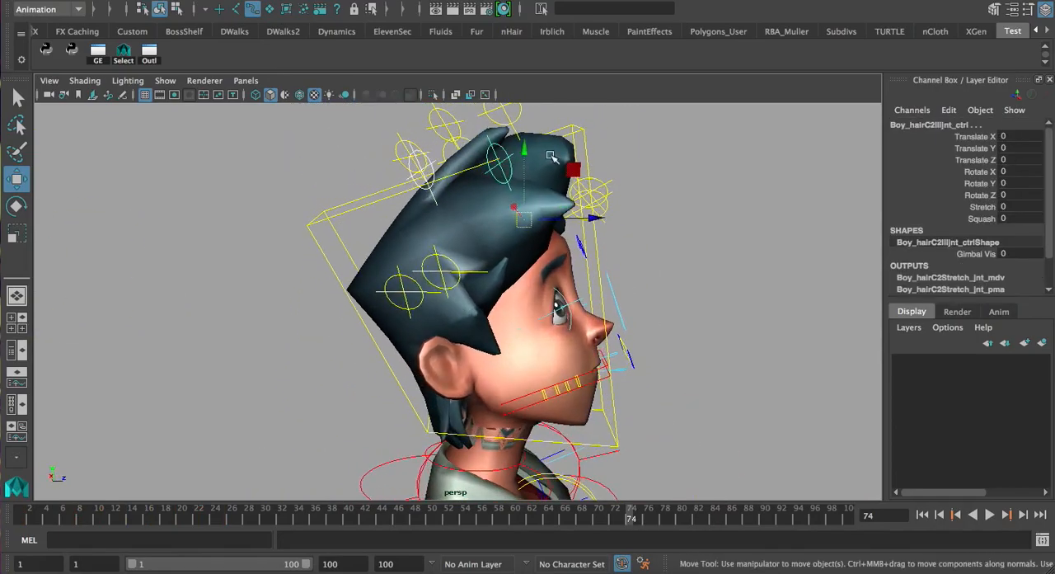
pyautogui.keyDown('alt'); pyautogui.moveTo(709, 295); pyautogui.dragTo(654, 288); pyautogui.keyUp('alt')
pyautogui.click(980, 172)
pyautogui.moveTo(979, 171); pyautogui.dragTo(1043, 210, button='middle')
pyautogui.click(990, 186)
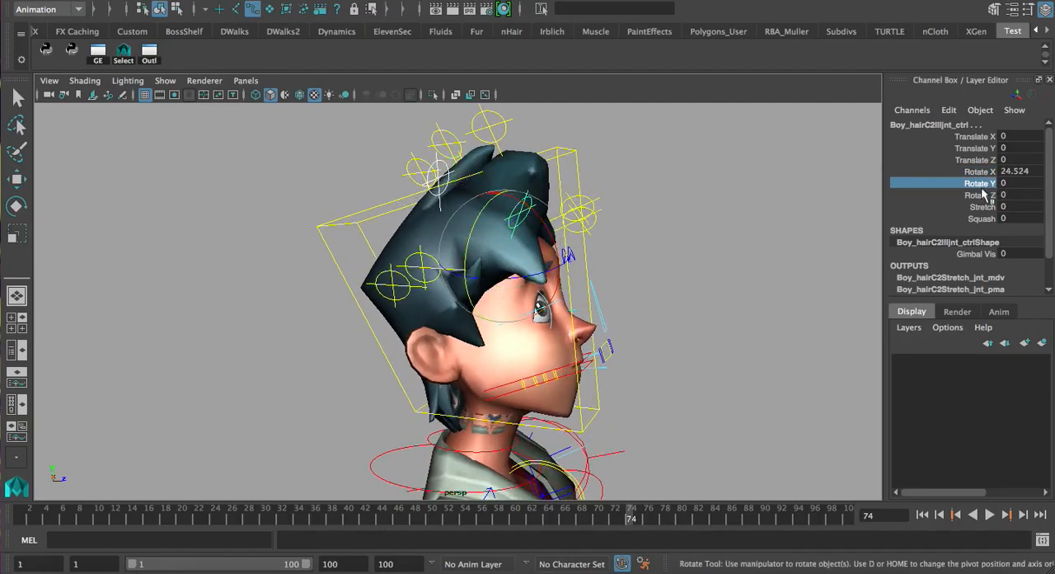
pyautogui.keyDown('alt'); pyautogui.moveTo(537, 271); pyautogui.dragTo(487, 278); pyautogui.keyUp('alt')
pyautogui.moveTo(486, 277); pyautogui.dragTo(612, 284, button='middle')
pyautogui.keyDown('alt'); pyautogui.moveTo(612, 285); pyautogui.dragTo(528, 286); pyautogui.keyUp('alt')
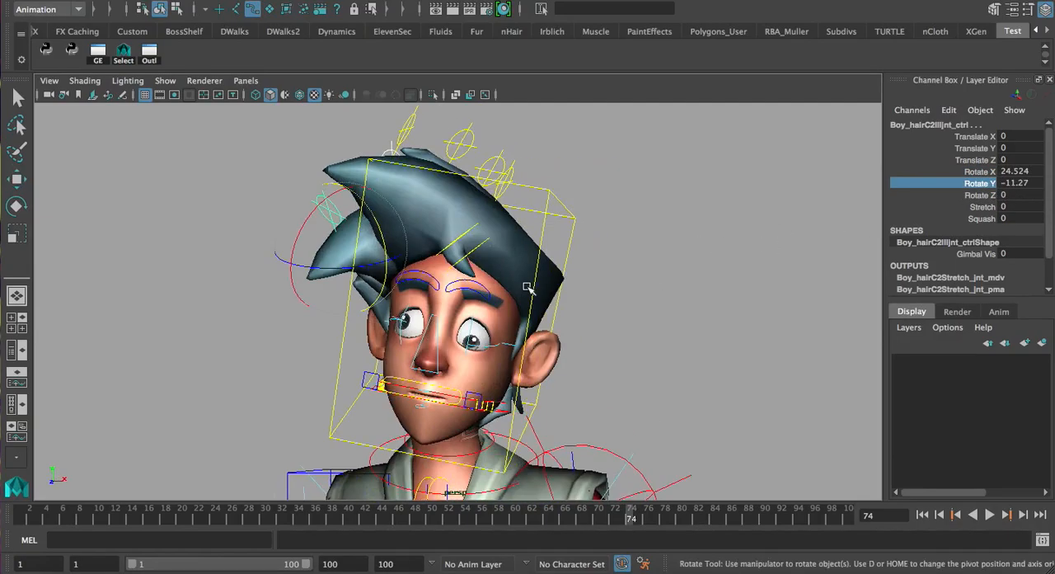
# At frame 7, rotate the selected hair controls freely to X 26.842, Y -0.27 and Z -22.657
pyautogui.moveTo(31, 508)
pyautogui.mouseDown()
pyautogui.moveTo(87, 525)
pyautogui.moveTo(42, 523)
pyautogui.moveTo(72, 519)
pyautogui.mouseUp()
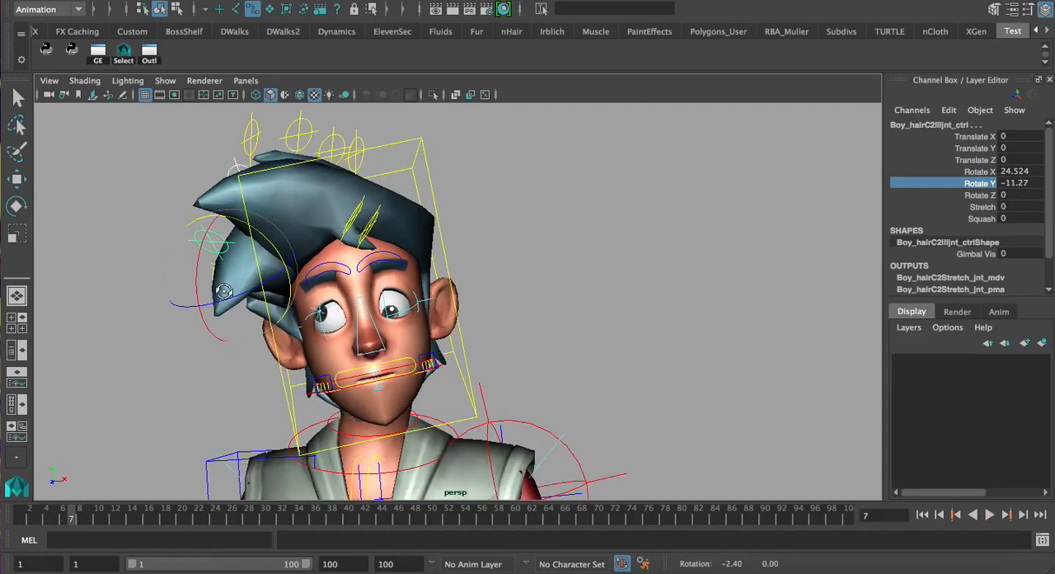
pyautogui.press('e')
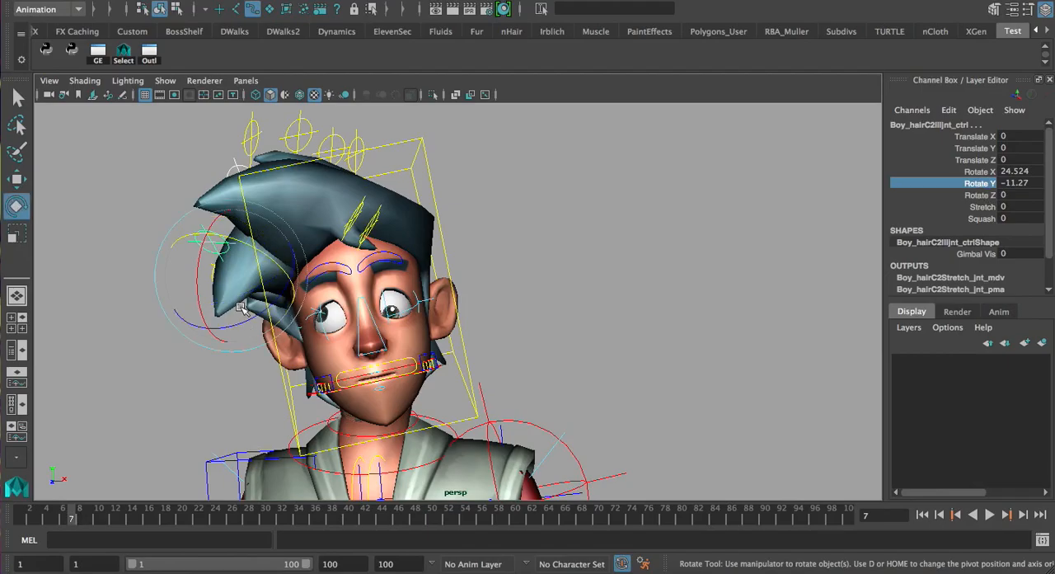
pyautogui.moveTo(248, 323); pyautogui.dragTo(275, 311)
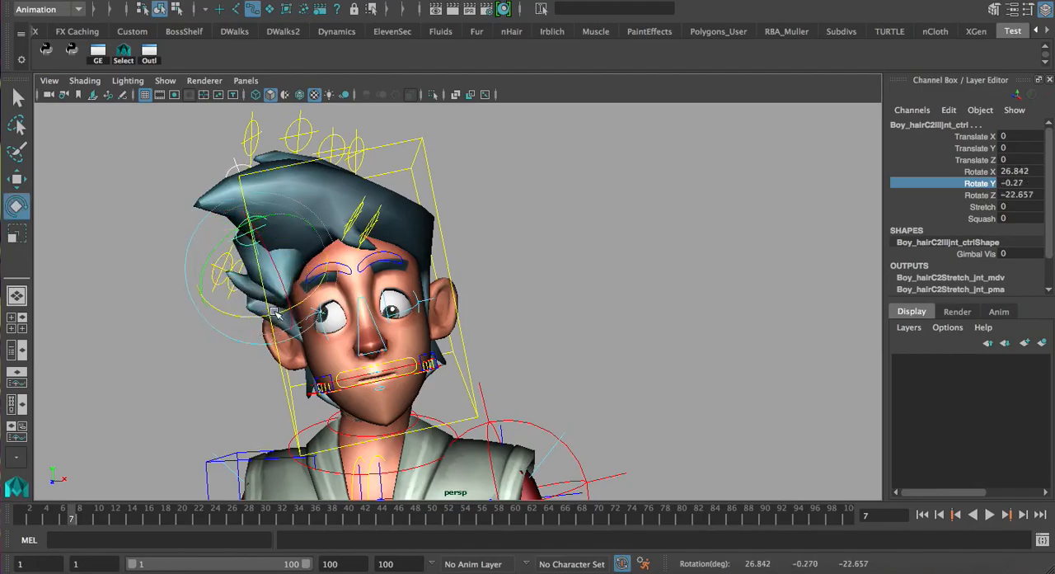
# Rotate the hair controls to X -1.698, Y 10.475 and Z 10.322, check the hair at frame 24 and deselect
pyautogui.moveTo(72, 521); pyautogui.dragTo(148, 519)
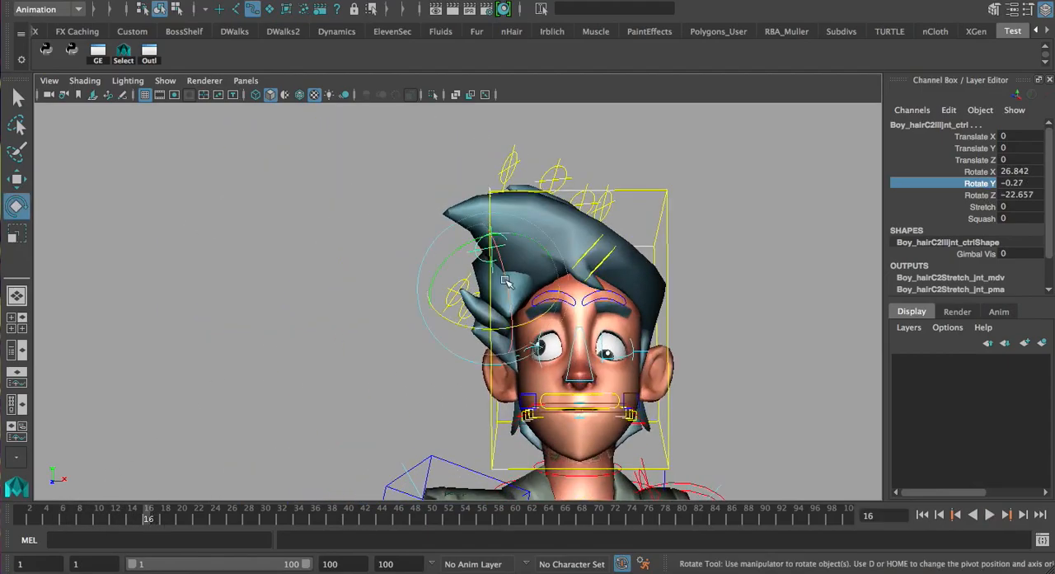
pyautogui.moveTo(497, 326); pyautogui.dragTo(450, 249)
pyautogui.moveTo(452, 250)
pyautogui.keyDown('alt'); pyautogui.mouseDown()
pyautogui.moveTo(598, 255)
pyautogui.moveTo(567, 227)
pyautogui.mouseUp(); pyautogui.keyUp('alt')
pyautogui.moveTo(92, 520)
pyautogui.mouseDown()
pyautogui.moveTo(177, 535)
pyautogui.moveTo(216, 526)
pyautogui.mouseUp()
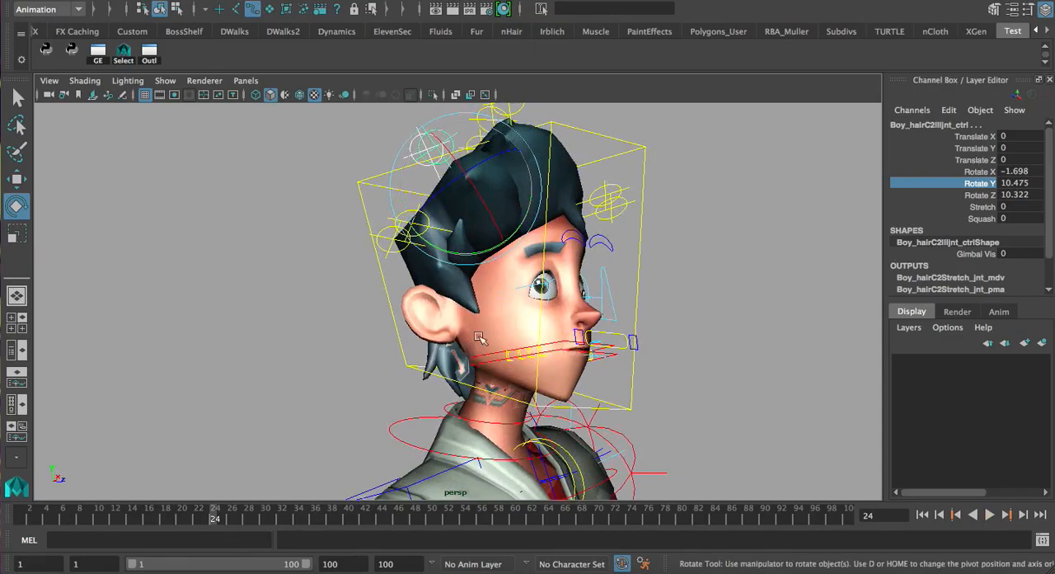
pyautogui.click(532, 260)
# Try a Nose STQ value of 3.7 on the nose control in a close view of the face
pyautogui.keyDown('alt'); pyautogui.moveTo(532, 259); pyautogui.dragTo(467, 216); pyautogui.keyUp('alt')
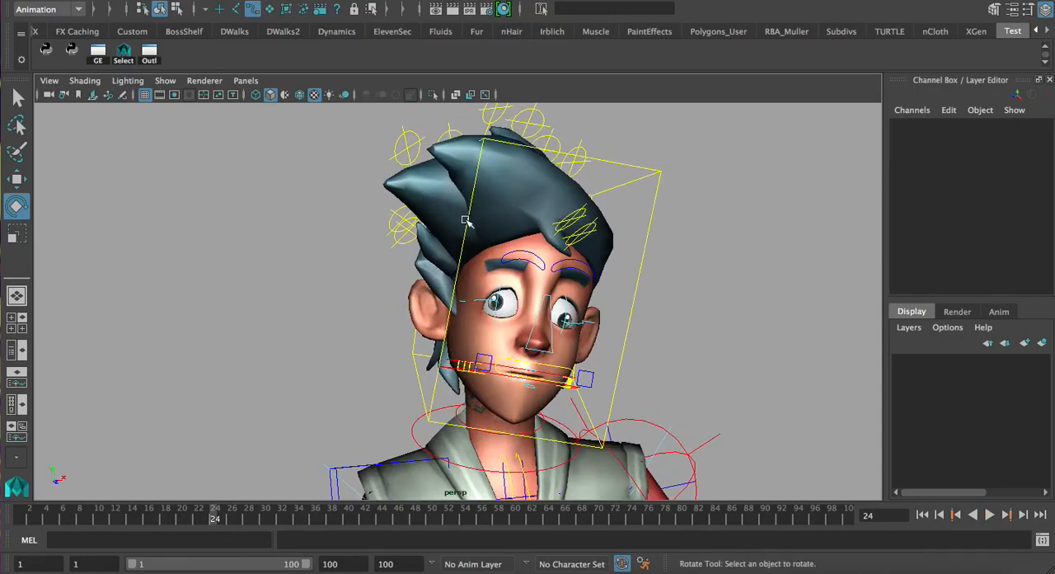
pyautogui.keyDown('alt'); pyautogui.moveTo(531, 242); pyautogui.dragTo(475, 175); pyautogui.keyUp('alt')
pyautogui.keyDown('alt'); pyautogui.moveTo(540, 318); pyautogui.dragTo(479, 287); pyautogui.keyUp('alt')
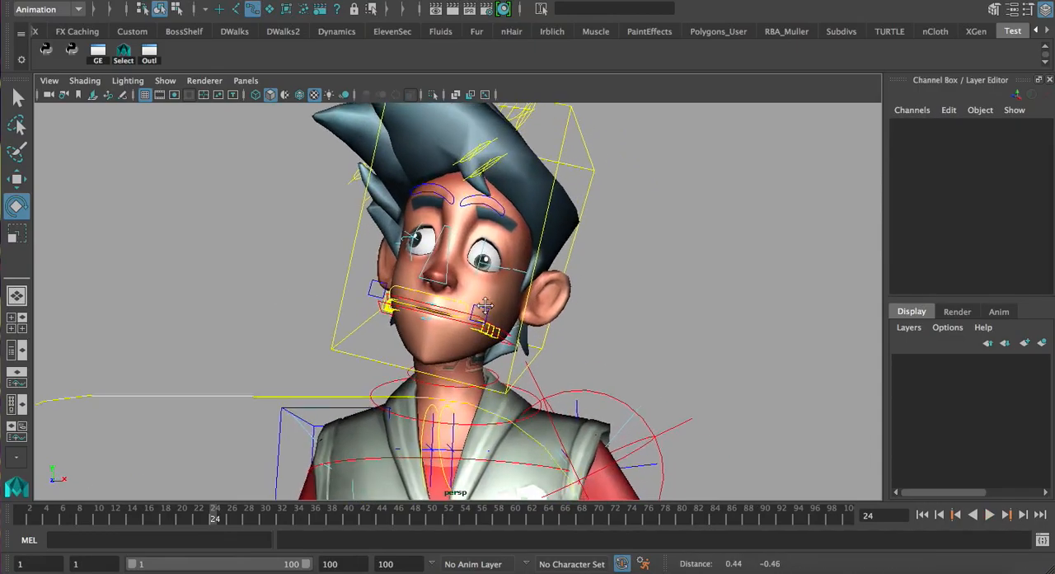
pyautogui.keyDown('alt'); pyautogui.moveTo(480, 287); pyautogui.dragTo(488, 271, button='middle'); pyautogui.keyUp('alt')
pyautogui.keyDown('alt'); pyautogui.moveTo(527, 289); pyautogui.dragTo(598, 321, button='right'); pyautogui.keyUp('alt')
pyautogui.keyDown('alt'); pyautogui.moveTo(503, 247); pyautogui.dragTo(556, 276); pyautogui.keyUp('alt')
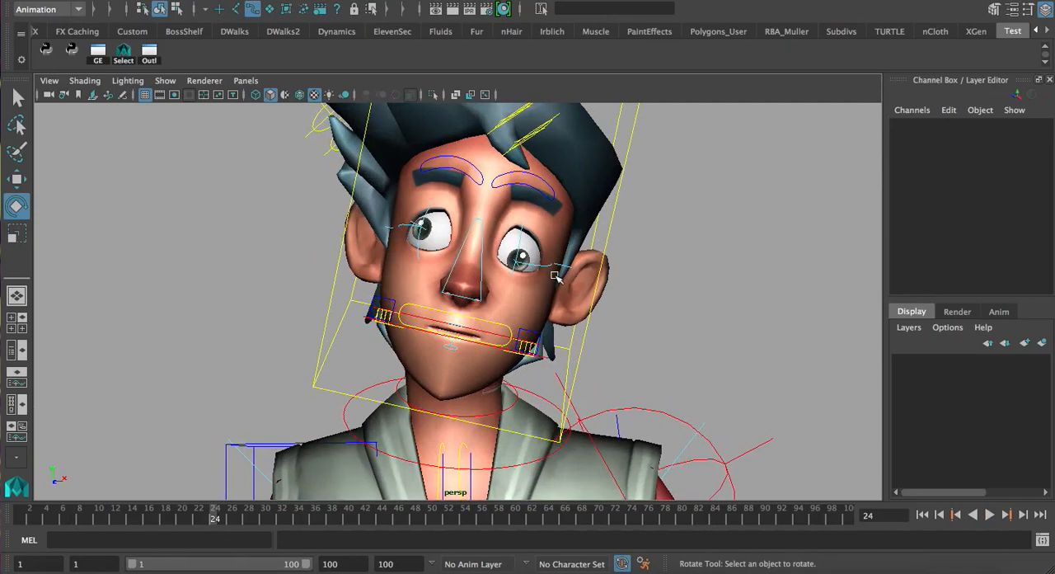
pyautogui.click(482, 288)
pyautogui.click(966, 148)
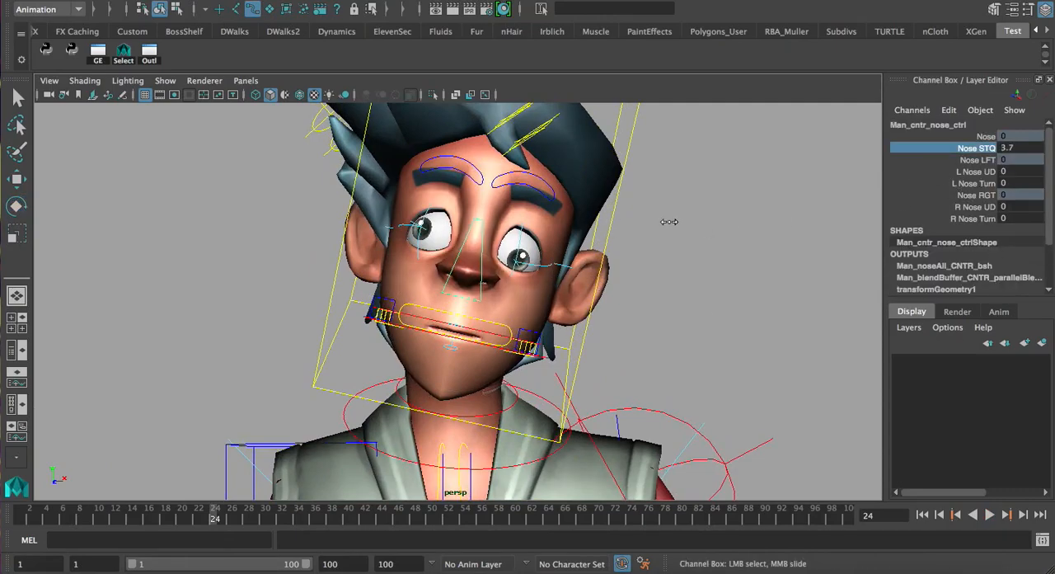
pyautogui.hotkey('ctrl', 'z')
# Select both eyebrow controls, set Eyebrow All IO to 5.6 and try out Eyebrow Inner UD
pyautogui.keyDown('alt'); pyautogui.moveTo(632, 241); pyautogui.dragTo(569, 235); pyautogui.keyUp('alt')
pyautogui.keyDown('alt'); pyautogui.moveTo(495, 198); pyautogui.dragTo(527, 198, button='right'); pyautogui.keyUp('alt')
pyautogui.keyDown('alt'); pyautogui.moveTo(505, 186); pyautogui.dragTo(498, 261, button='middle'); pyautogui.keyUp('alt')
pyautogui.click(500, 251)
pyautogui.keyDown('shift'); pyautogui.click(450, 235); pyautogui.keyUp('shift')
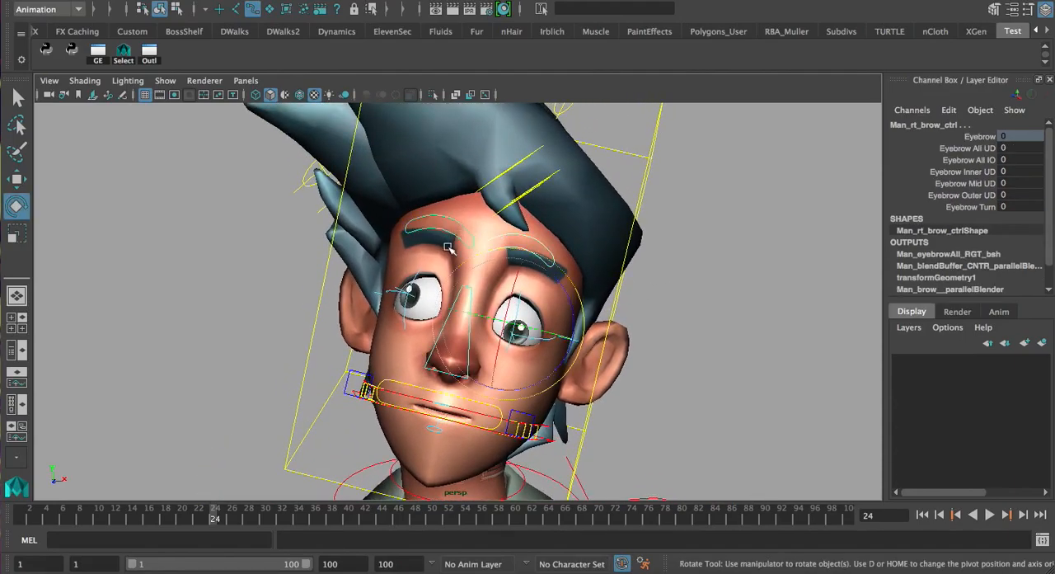
pyautogui.keyDown('alt'); pyautogui.moveTo(446, 239); pyautogui.dragTo(488, 237, button='right'); pyautogui.keyUp('alt')
pyautogui.keyDown('alt'); pyautogui.moveTo(488, 237); pyautogui.dragTo(479, 246, button='middle'); pyautogui.keyUp('alt')
pyautogui.click(946, 161)
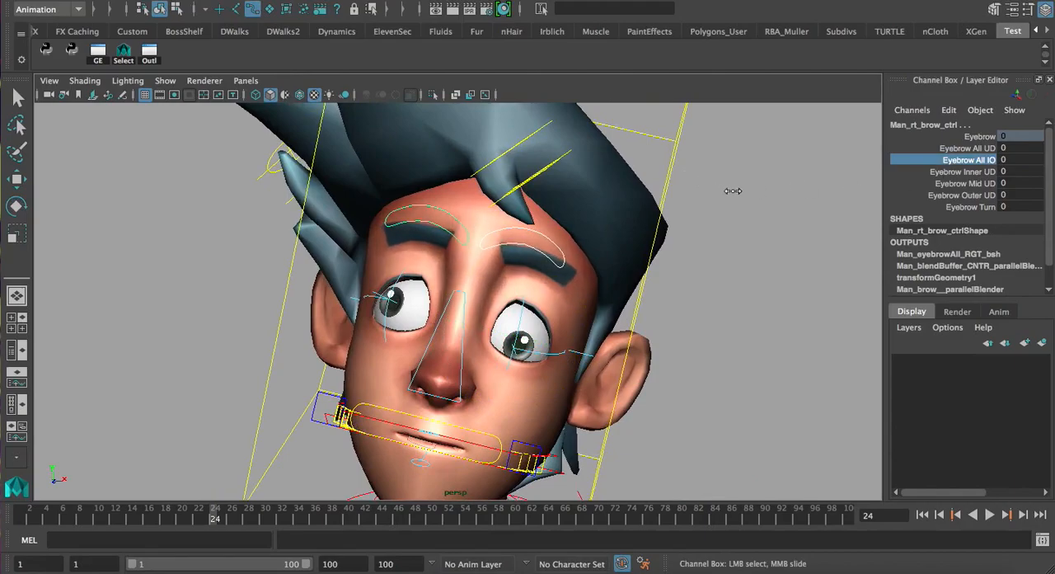
pyautogui.click(972, 171)
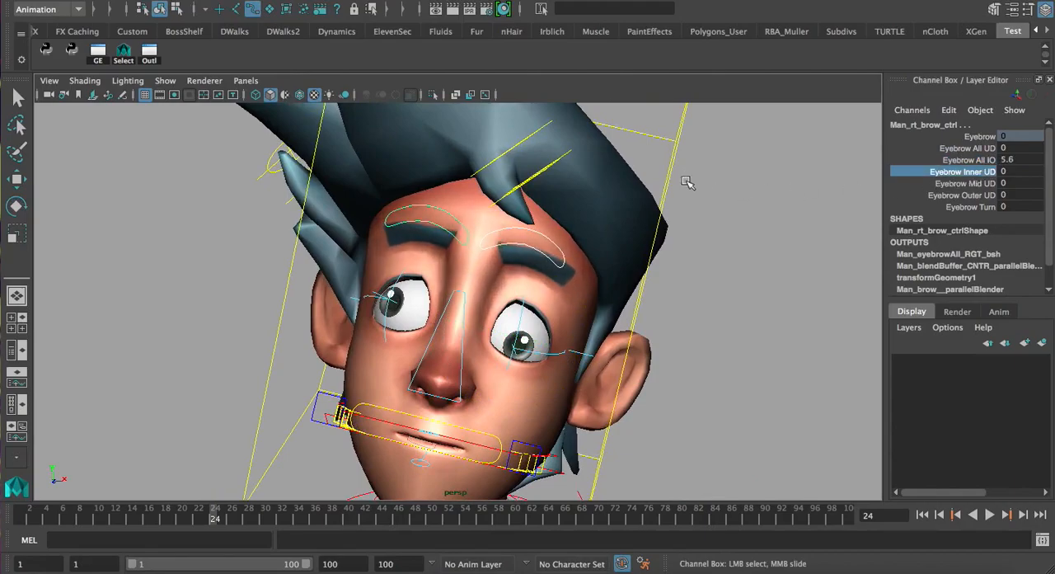
pyautogui.moveTo(725, 189); pyautogui.dragTo(595, 198, button='middle')
pyautogui.hotkey('ctrl', 'z')
# Deselect the eyebrow controls and examine the face, then the whole character, at frame 24
pyautogui.keyDown('alt'); pyautogui.moveTo(662, 223); pyautogui.dragTo(495, 231, button='right'); pyautogui.keyUp('alt')
pyautogui.keyDown('alt'); pyautogui.moveTo(494, 231); pyautogui.dragTo(420, 227); pyautogui.keyUp('alt')
pyautogui.keyDown('alt'); pyautogui.moveTo(420, 227); pyautogui.dragTo(464, 281, button='right'); pyautogui.keyUp('alt')
pyautogui.click(609, 350)
pyautogui.keyDown('alt'); pyautogui.moveTo(588, 363); pyautogui.dragTo(569, 366, button='right'); pyautogui.keyUp('alt')
pyautogui.keyDown('alt'); pyautogui.moveTo(570, 366); pyautogui.dragTo(544, 288, button='middle'); pyautogui.keyUp('alt')
pyautogui.keyDown('alt'); pyautogui.moveTo(544, 289); pyautogui.dragTo(530, 291, button='right'); pyautogui.keyUp('alt')
pyautogui.keyDown('alt'); pyautogui.moveTo(529, 291); pyautogui.dragTo(328, 249); pyautogui.keyUp('alt')
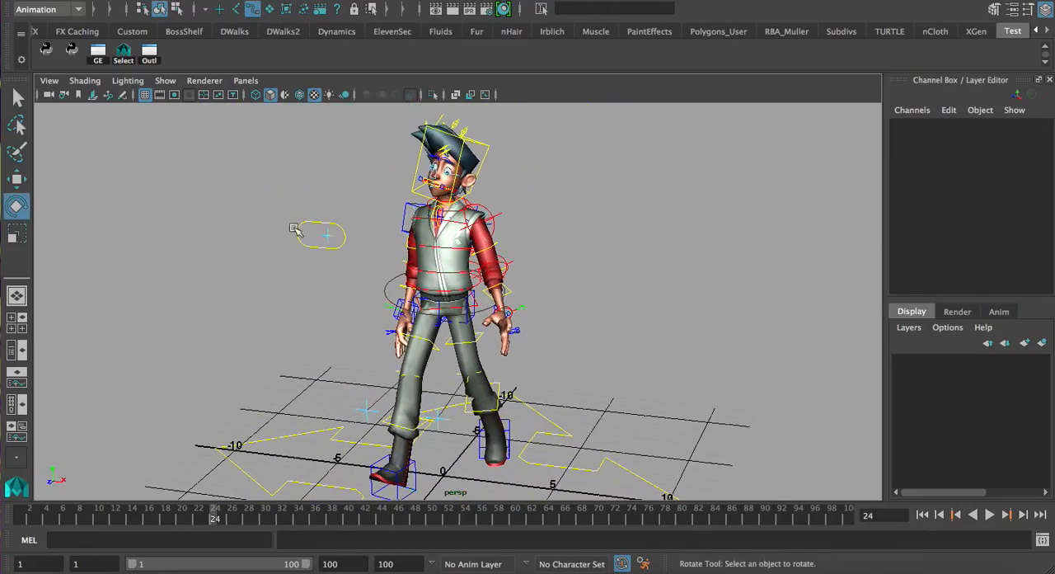
# Return to frame 1 and play the full-body walk cycle forwards
pyautogui.keyDown('alt'); pyautogui.moveTo(458, 207); pyautogui.dragTo(497, 229, button='middle'); pyautogui.keyUp('alt')
pyautogui.keyDown('alt'); pyautogui.moveTo(497, 229); pyautogui.dragTo(475, 207); pyautogui.keyUp('alt')
pyautogui.moveTo(554, 261)
pyautogui.keyDown('alt'); pyautogui.mouseDown(button='right')
pyautogui.moveTo(507, 238)
pyautogui.moveTo(550, 262)
pyautogui.moveTo(537, 252)
pyautogui.mouseUp(button='right'); pyautogui.keyUp('alt')
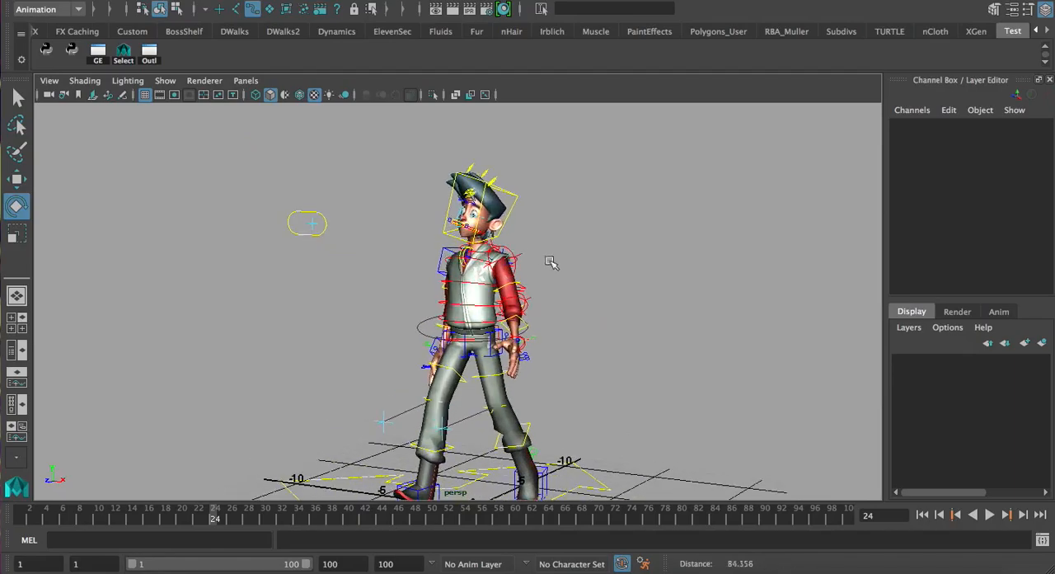
pyautogui.click(923, 515)
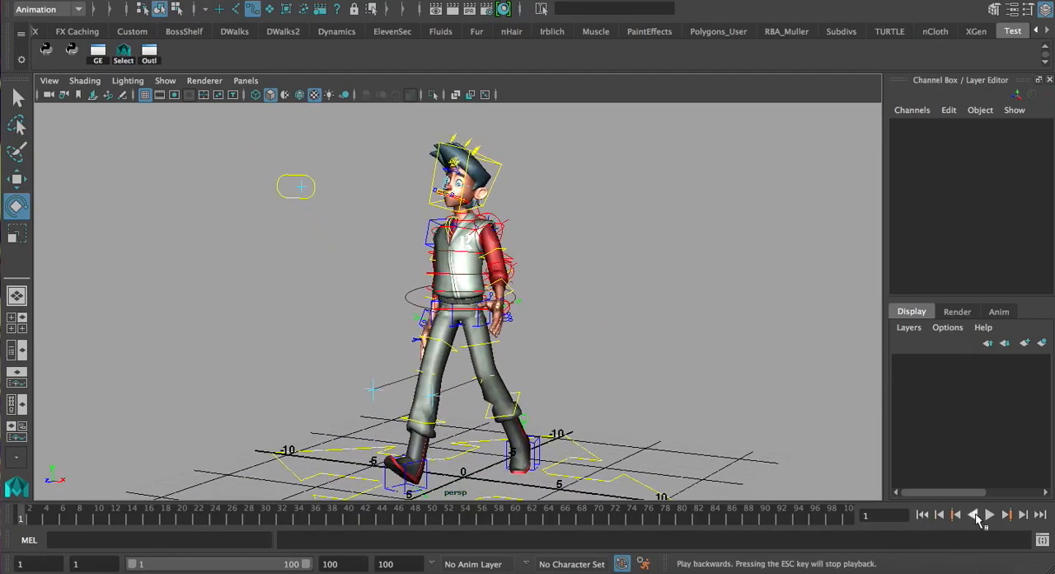
pyautogui.click(989, 515)
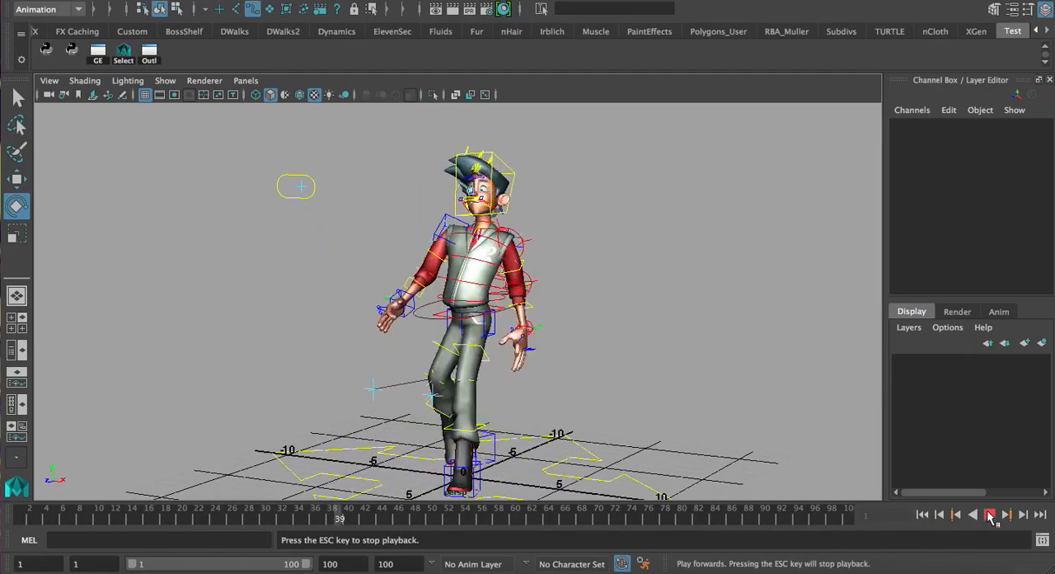